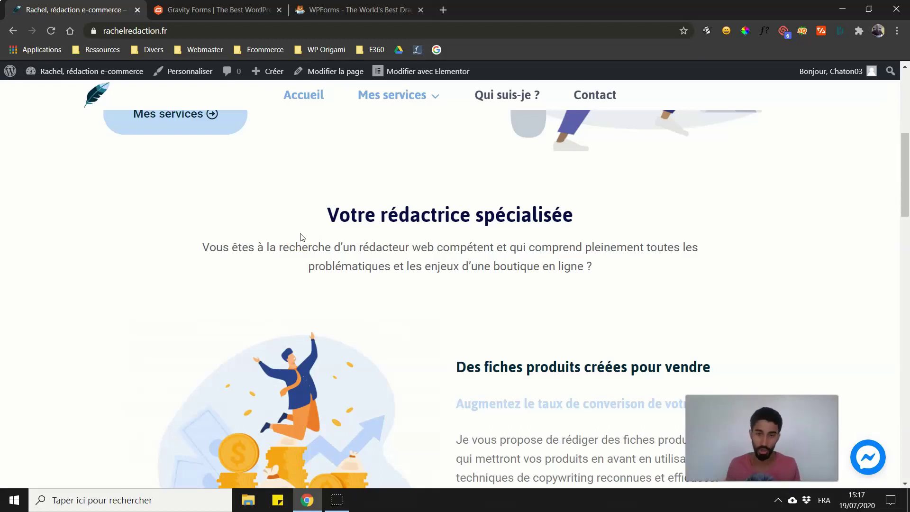
# Step: Open the "Fiche produit copywritée" service page from the site's home page and go to its order form
pyautogui.moveTo(906, 176); pyautogui.dragTo(907, 110)
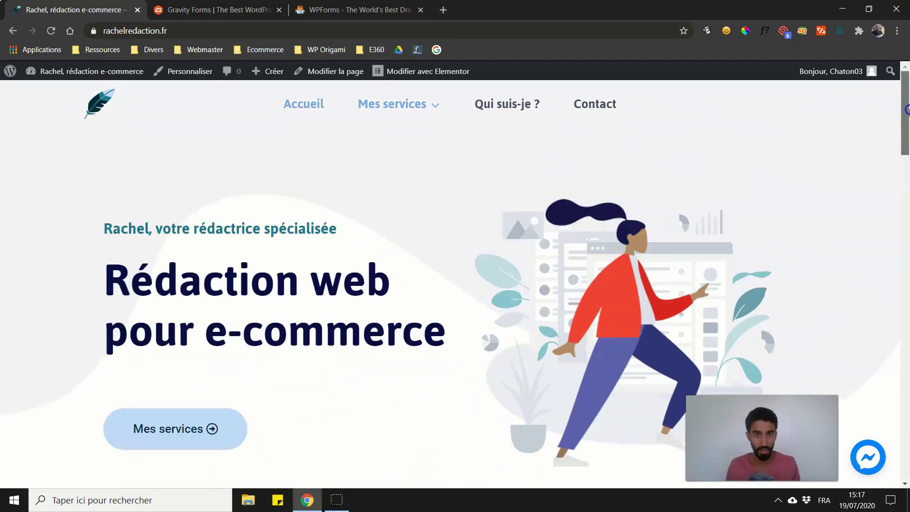
pyautogui.scroll(-1, 630, 161)
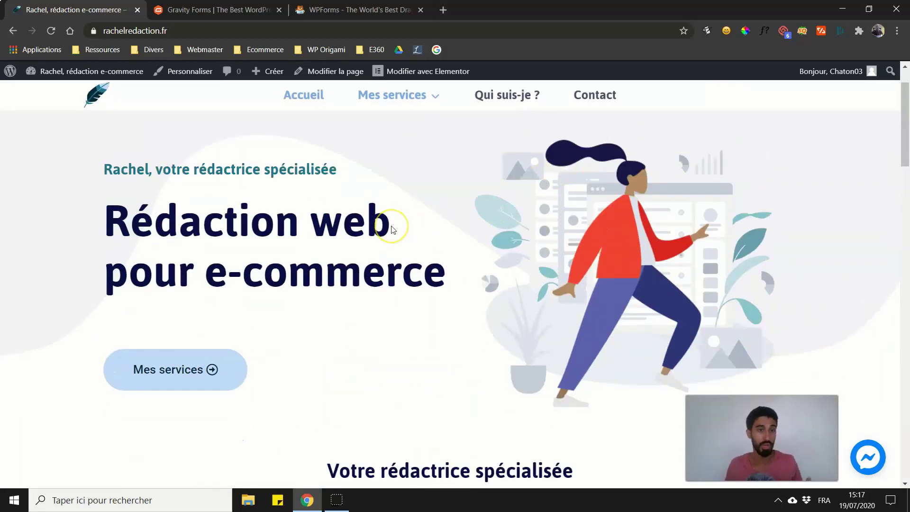
pyautogui.moveTo(404, 95)
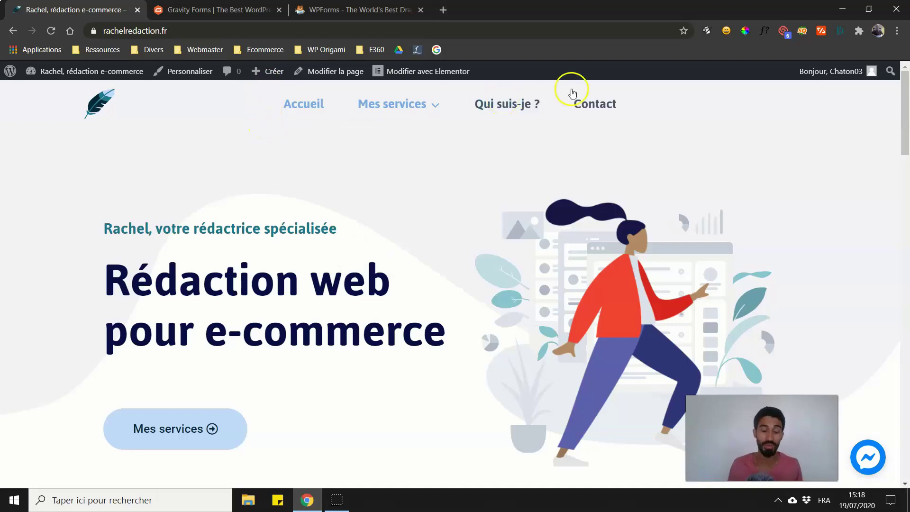
pyautogui.moveTo(903, 109); pyautogui.dragTo(893, 90)
pyautogui.moveTo(419, 114)
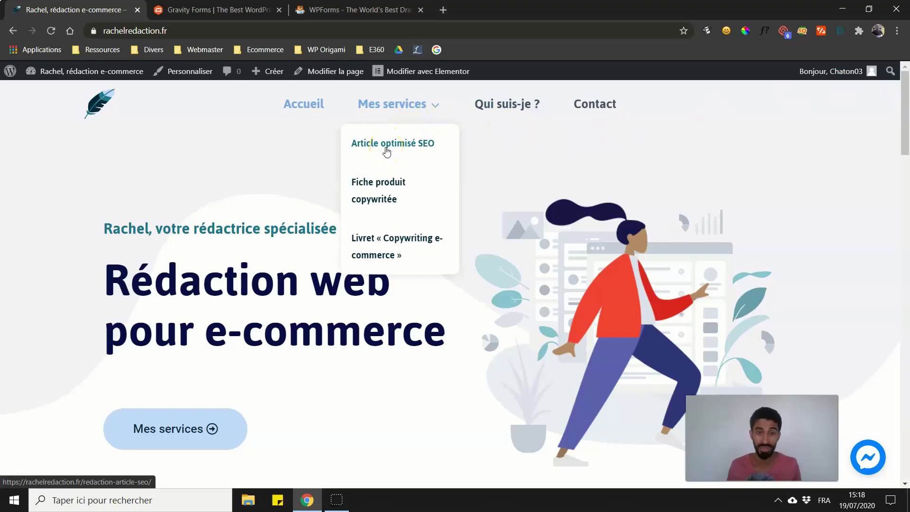
pyautogui.click(374, 186)
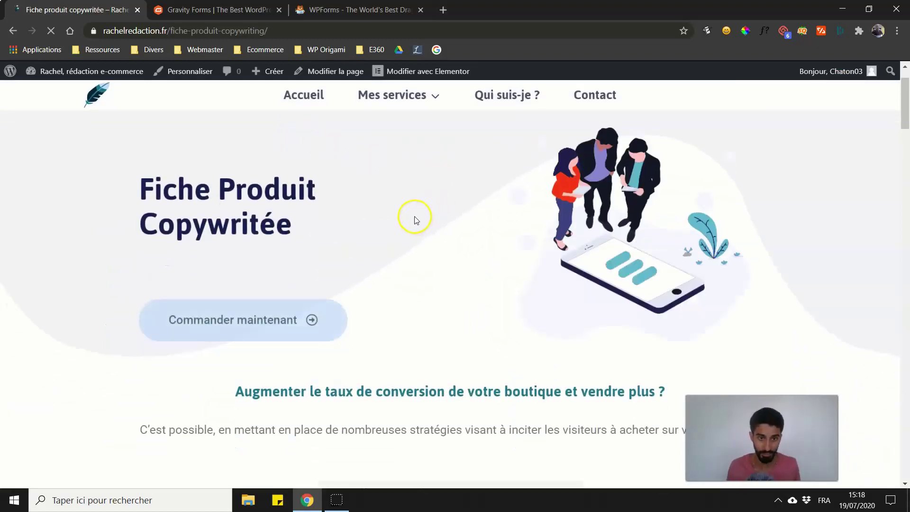
pyautogui.scroll(-20, 414, 216)
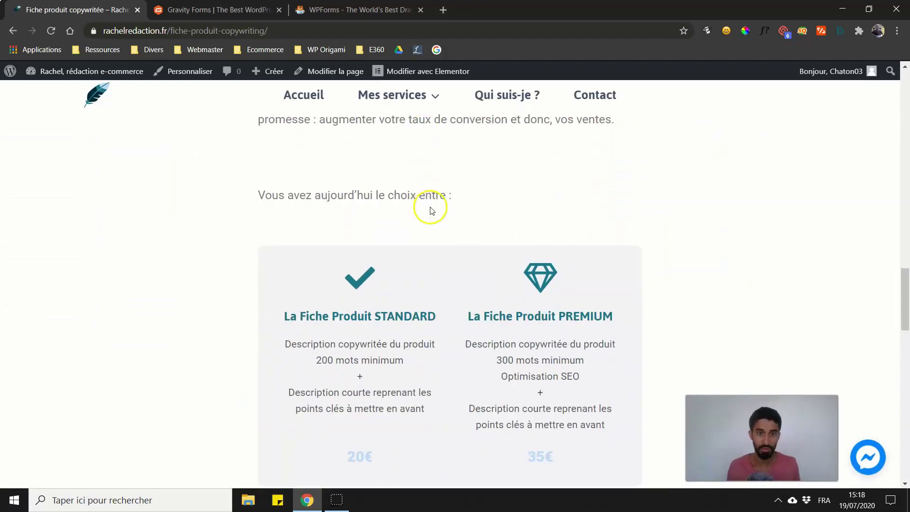
pyautogui.scroll(-15, 430, 210)
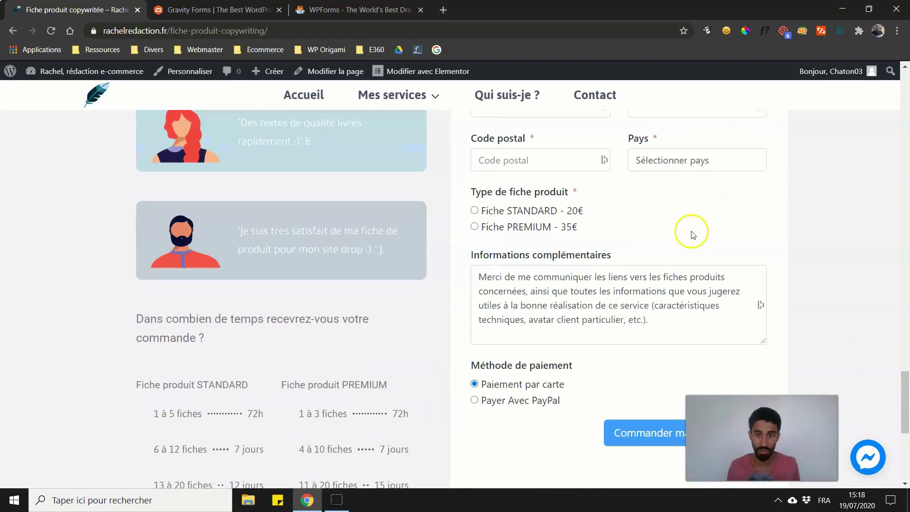
# Step: In the order form, choose the "Fiche STANDARD - 20€" product sheet type and set the quantity to 11 fiches - 220€
pyautogui.moveTo(626, 308); pyautogui.dragTo(542, 278)
pyautogui.click(548, 283)
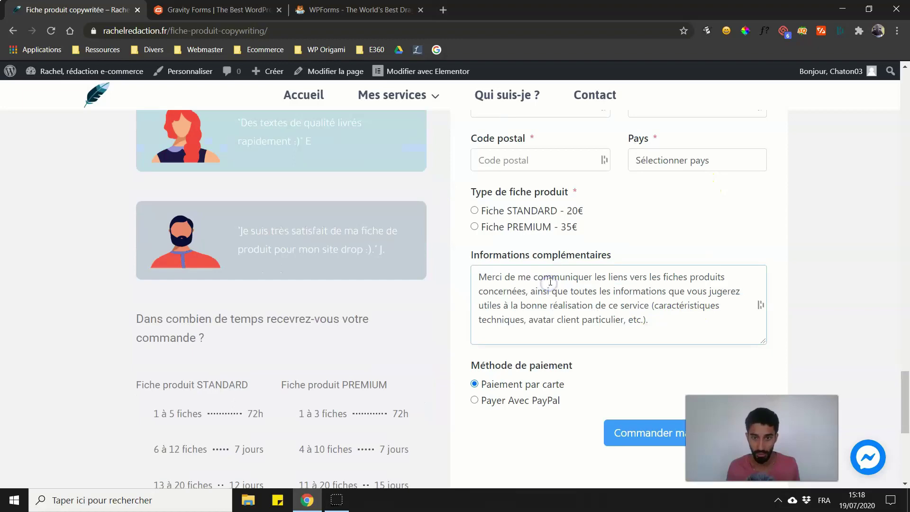
pyautogui.scroll(5, 549, 282)
pyautogui.moveTo(417, 111)
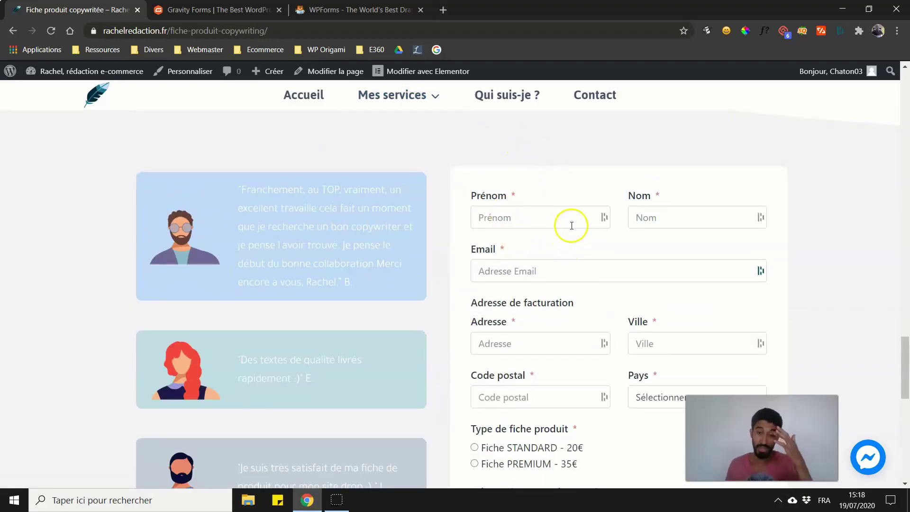
pyautogui.scroll(-5, 559, 209)
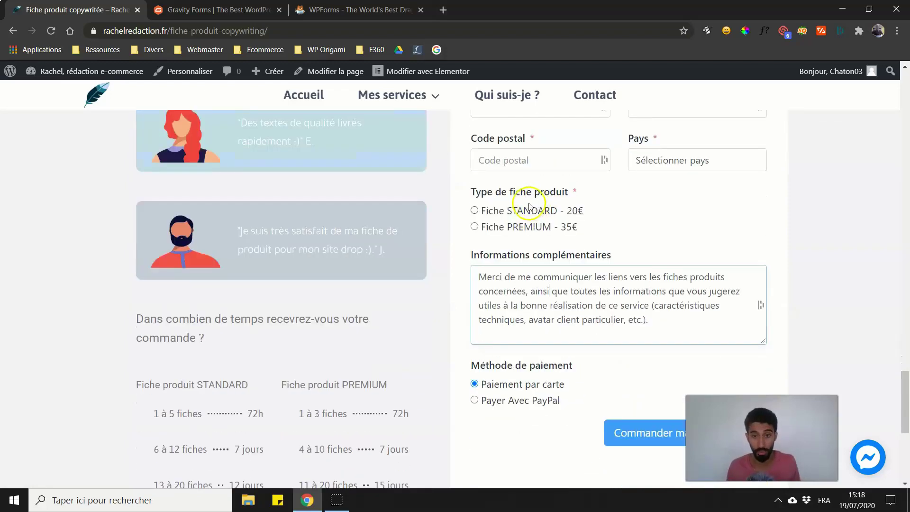
pyautogui.click(530, 208)
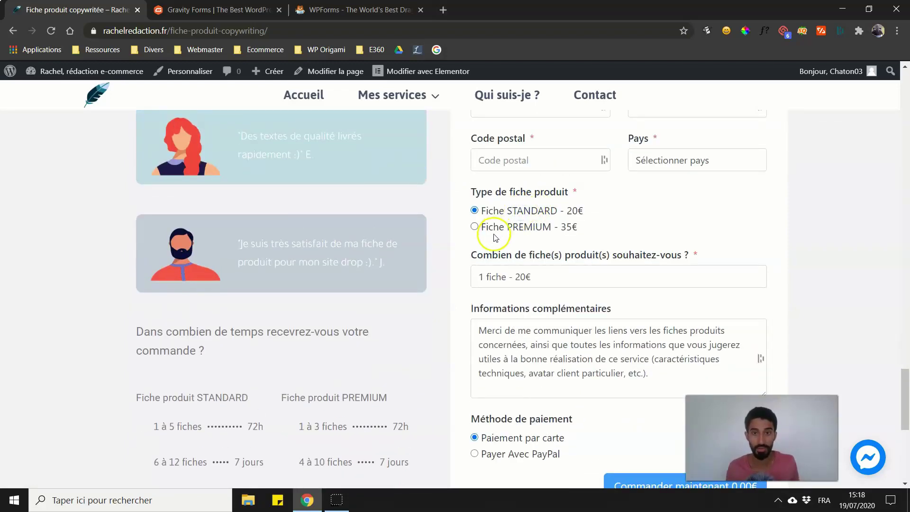
pyautogui.click(533, 277)
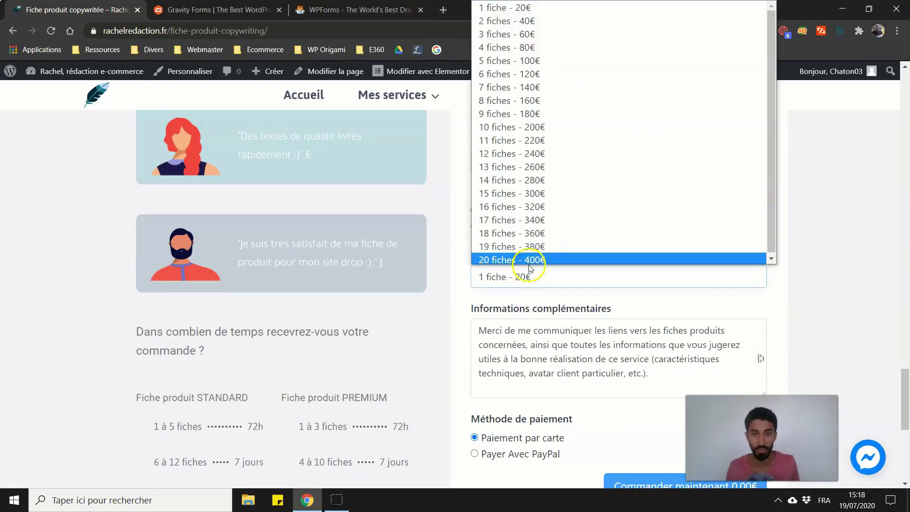
pyautogui.scroll(3, 799, 217)
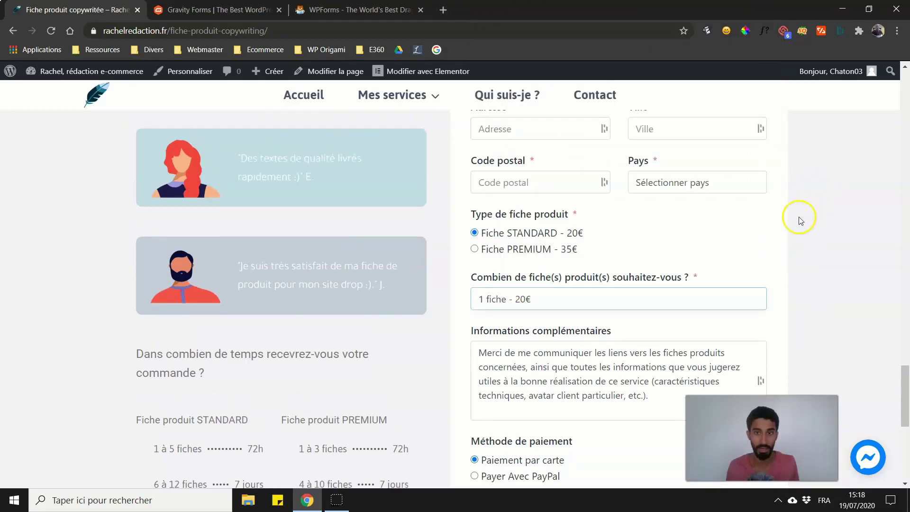
pyautogui.click(568, 398)
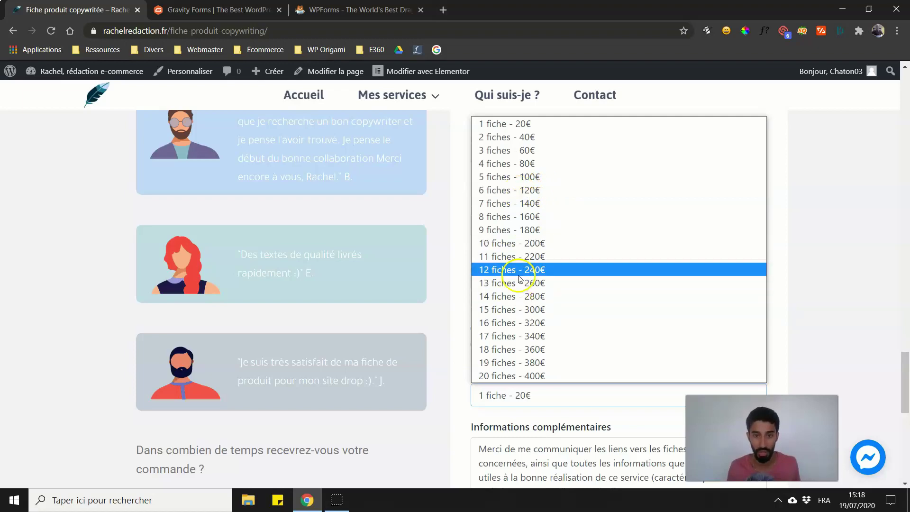
pyautogui.click(521, 256)
pyautogui.scroll(-5, 649, 391)
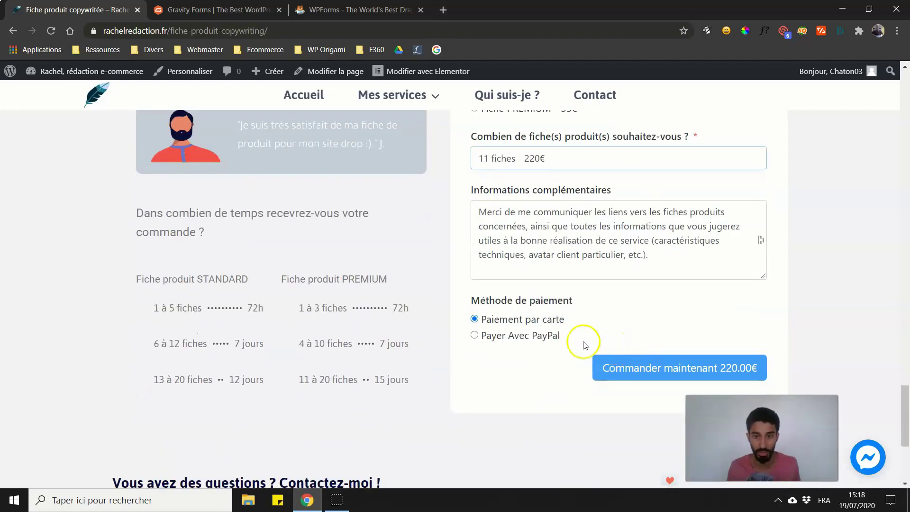
# Step: Open the "Article optimisé SEO" service page and go to its order form
pyautogui.scroll(1, 586, 346)
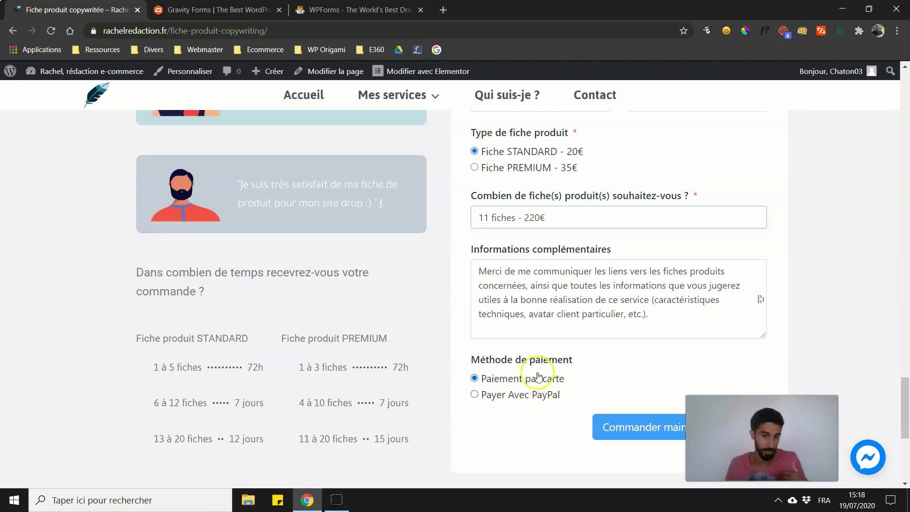
pyautogui.scroll(1, 476, 361)
pyautogui.scroll(7, 476, 360)
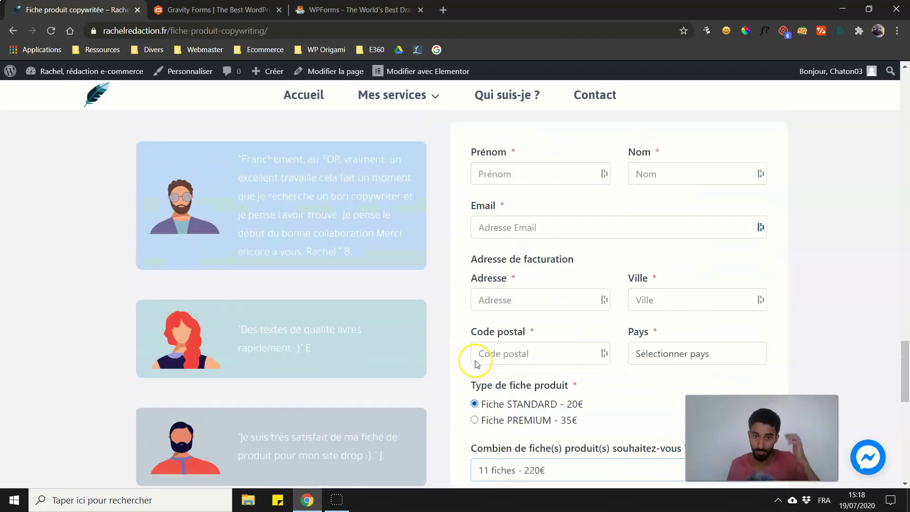
pyautogui.moveTo(414, 104)
pyautogui.click(404, 127)
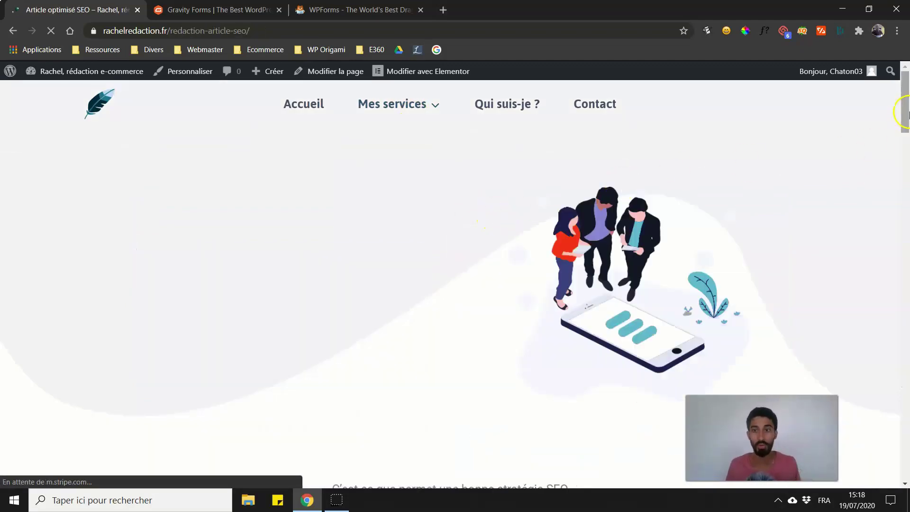
pyautogui.moveTo(903, 114); pyautogui.dragTo(902, 396)
pyautogui.scroll(-3, 664, 307)
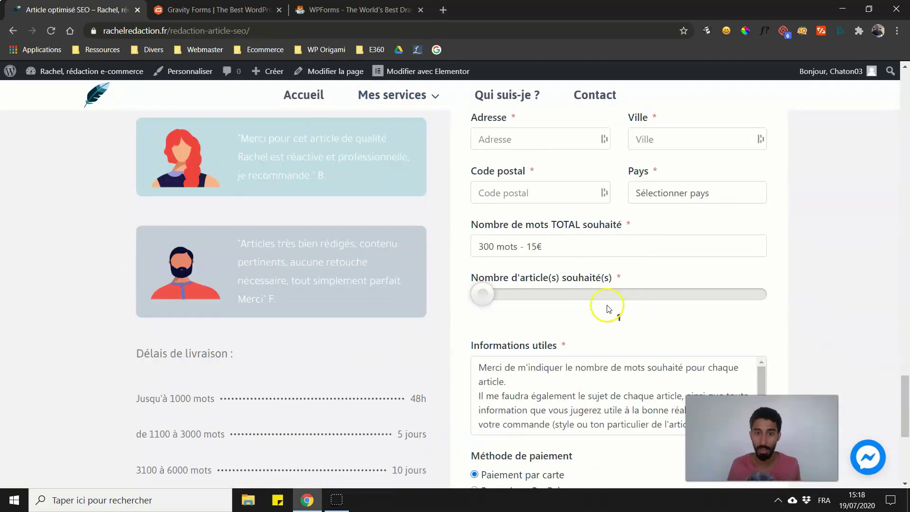
# Step: Set the total word count to "1000 mots - 50€" and the number of desired articles to 6
pyautogui.click(584, 246)
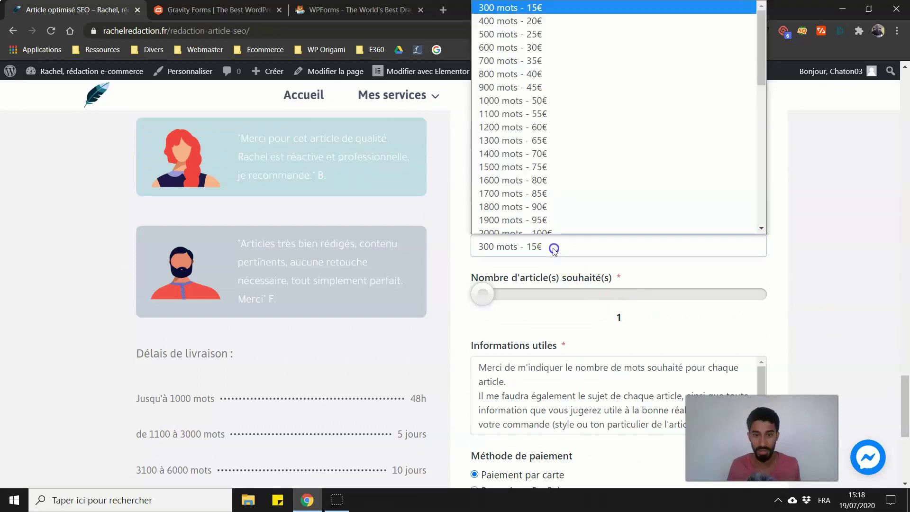
pyautogui.click(543, 98)
pyautogui.scroll(-1, 576, 296)
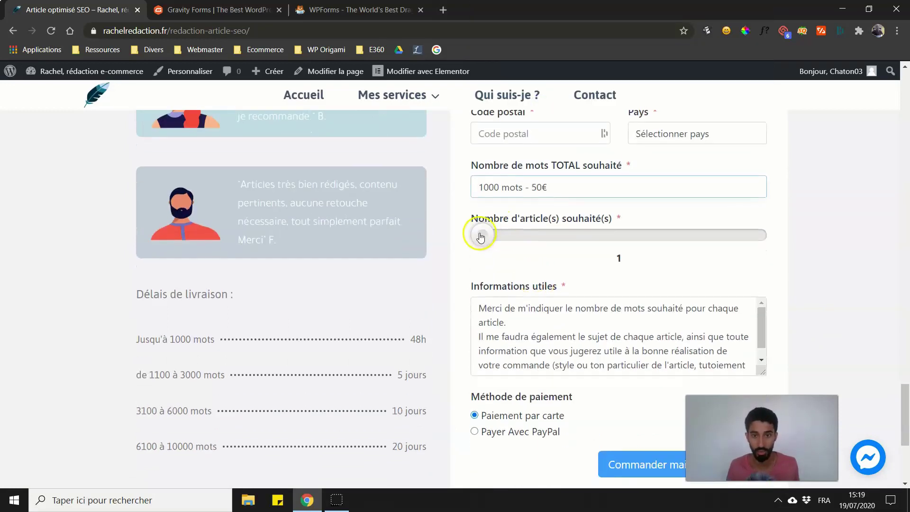
pyautogui.moveTo(482, 233)
pyautogui.mouseDown()
pyautogui.moveTo(642, 222)
pyautogui.moveTo(493, 233)
pyautogui.mouseUp()
pyautogui.scroll(4, 474, 275)
pyautogui.scroll(-1, 470, 285)
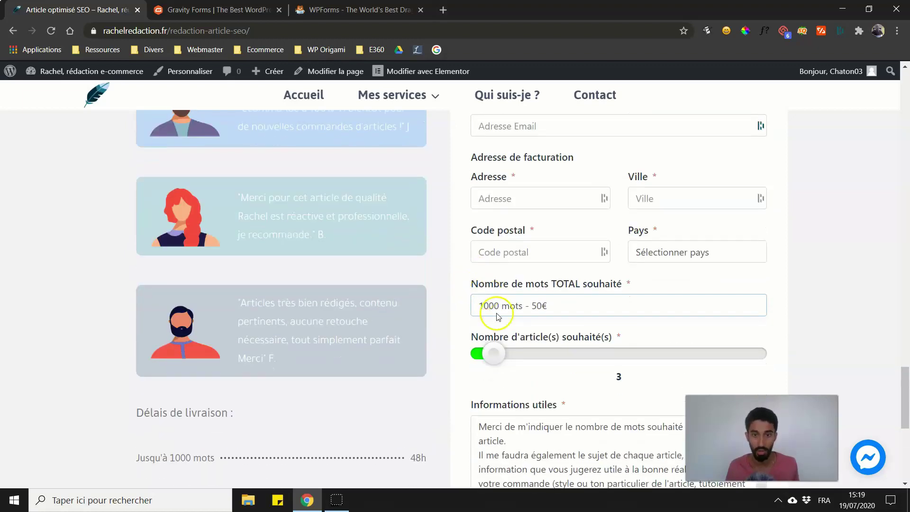
pyautogui.moveTo(493, 353)
pyautogui.mouseDown()
pyautogui.moveTo(588, 354)
pyautogui.moveTo(503, 355)
pyautogui.mouseUp()
# Step: Review the SEO article order form, including its delivery times, payment methods and billing fields
pyautogui.scroll(4, 463, 230)
pyautogui.scroll(-10, 534, 230)
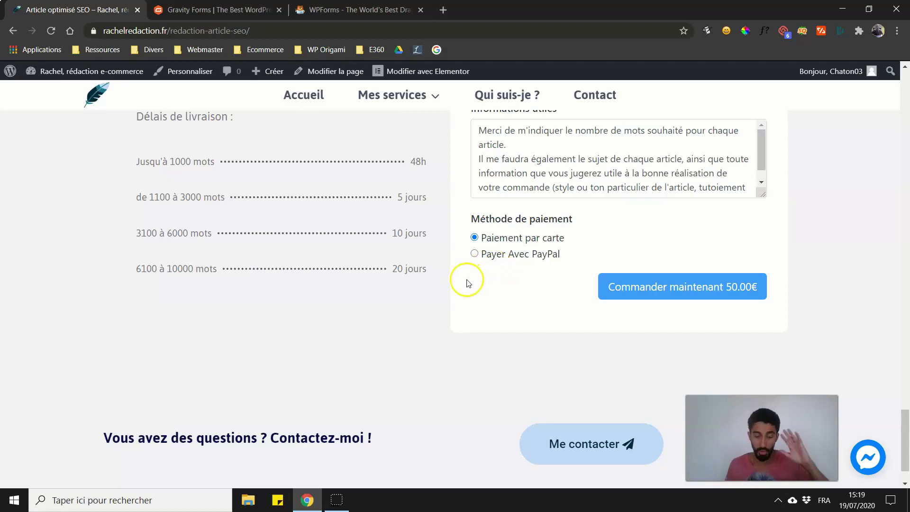
pyautogui.scroll(5, 401, 280)
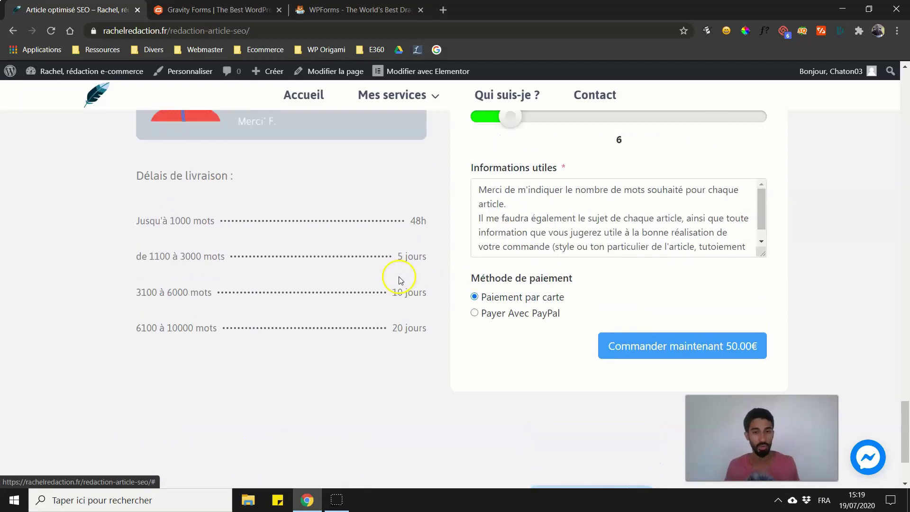
pyautogui.scroll(3, 404, 277)
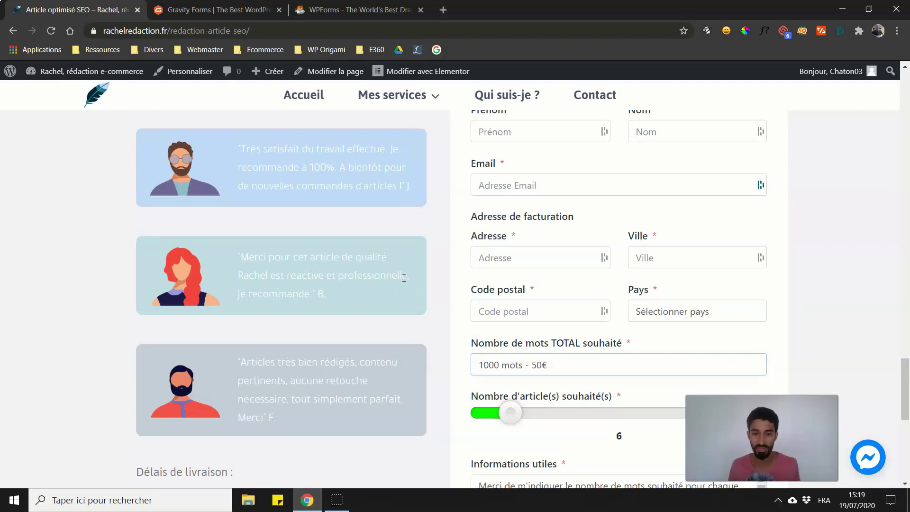
pyautogui.scroll(1, 423, 231)
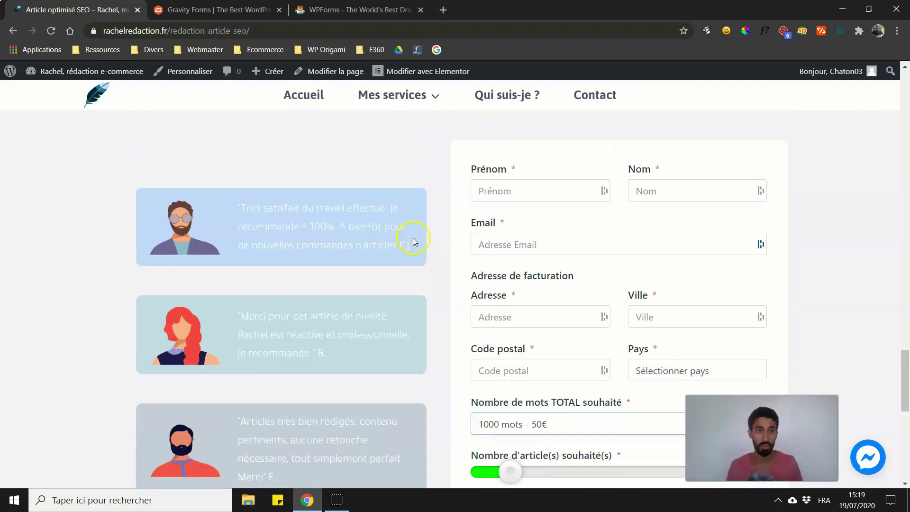
# Step: Search Google for "fluent form" in a new tab and open the WP Fluent Forms page by WP Manage Ninja
pyautogui.click(219, 10)
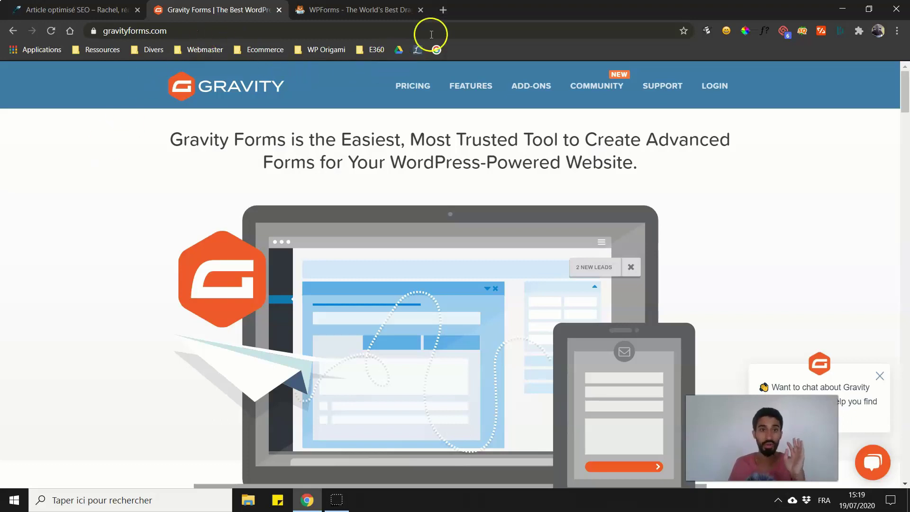
pyautogui.click(443, 9)
pyautogui.click(356, 241)
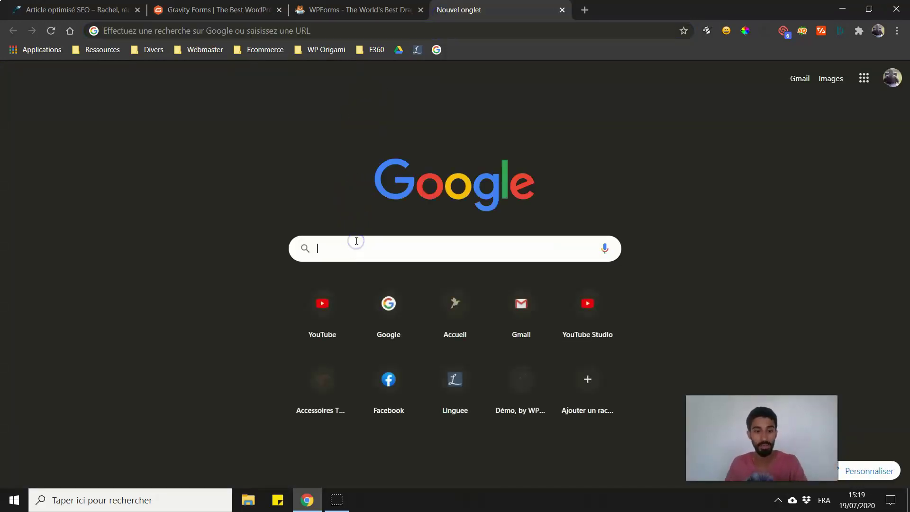
pyautogui.write('fluent')
pyautogui.press('Down')
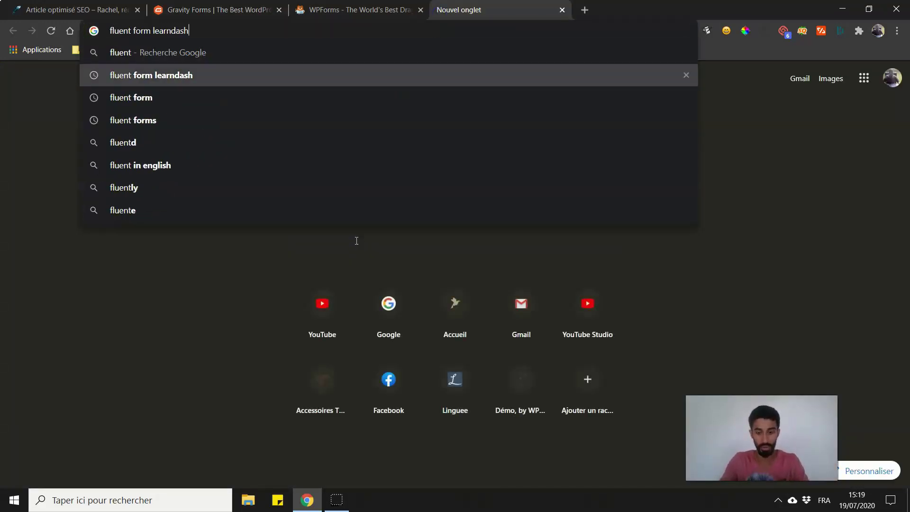
pyautogui.press('Down')
pyautogui.press('Return')
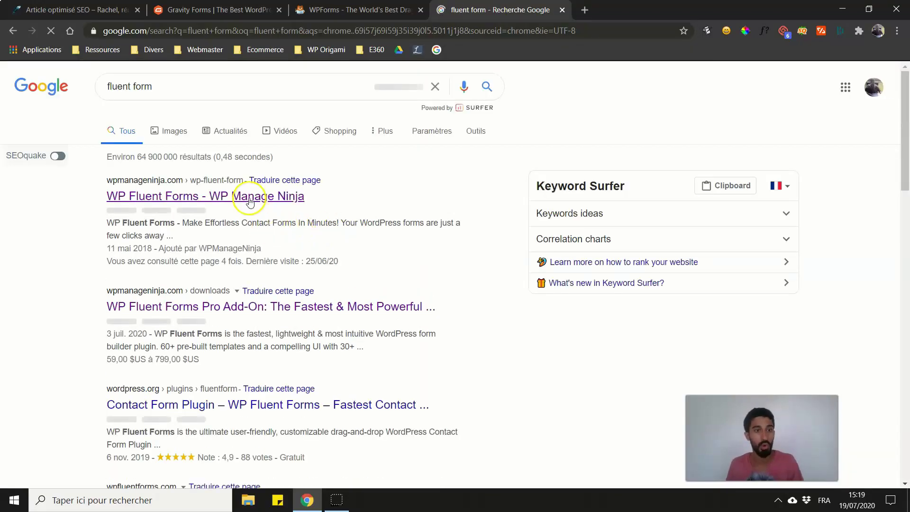
pyautogui.click(250, 199)
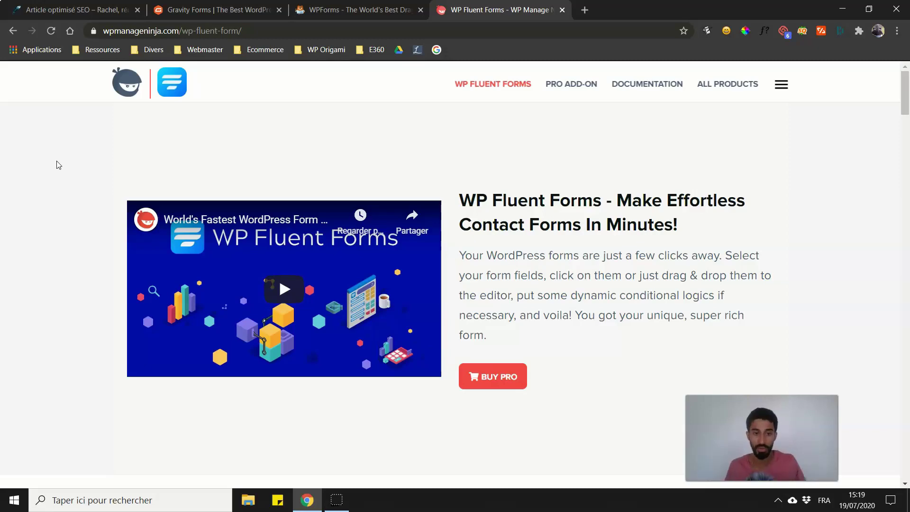
# Step: Look through the WP Fluent Forms and Gravity Forms pages, and bring up the WPForms home page for comparison
pyautogui.scroll(-10, 424, 142)
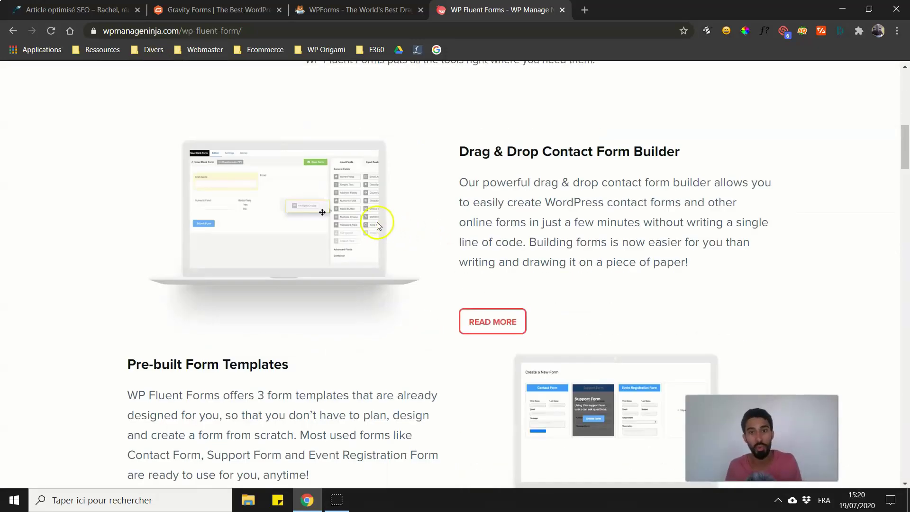
pyautogui.scroll(-6, 378, 225)
pyautogui.click(222, 11)
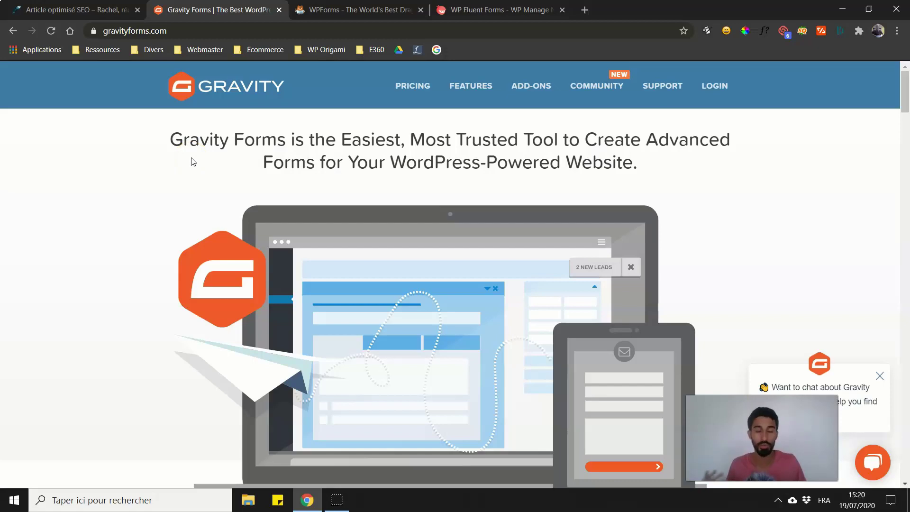
pyautogui.scroll(-7, 21, 134)
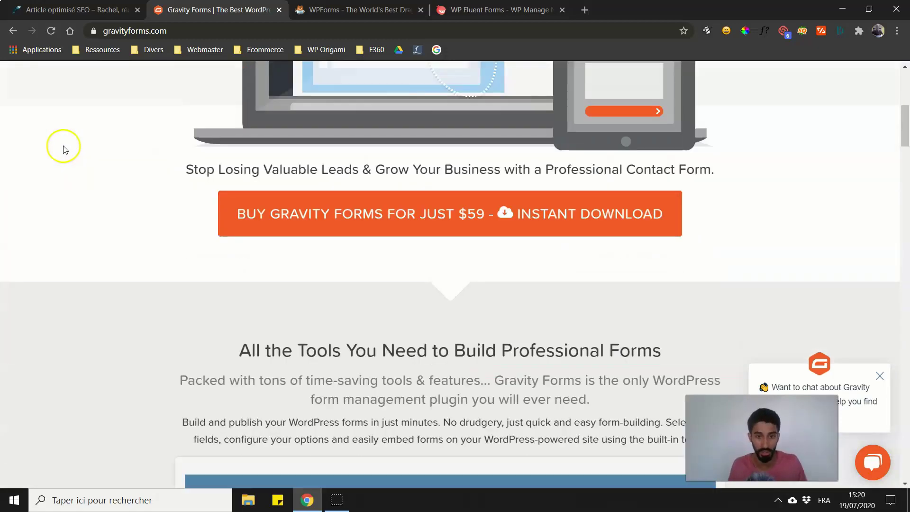
pyautogui.click(351, 12)
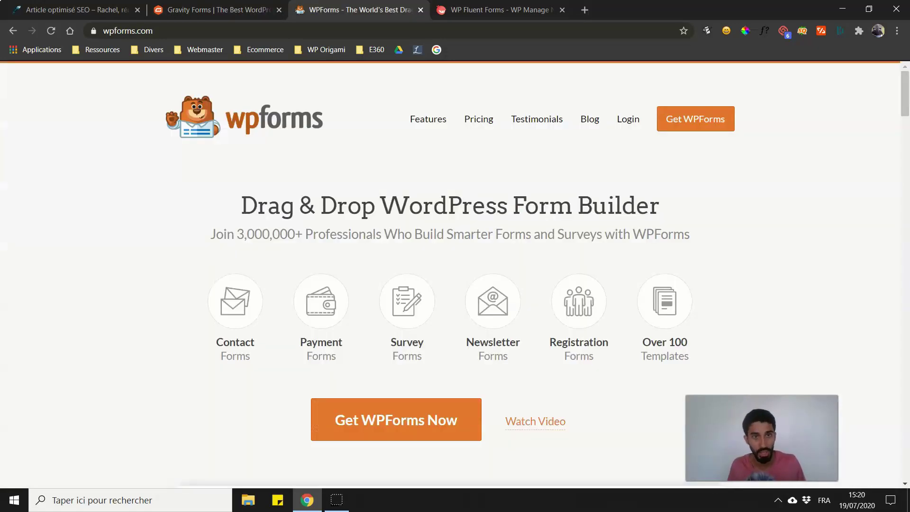
# Step: Close the Gravity Forms and WPForms pages and go back to the WP Fluent Forms page
pyautogui.click(279, 10)
pyautogui.click(278, 11)
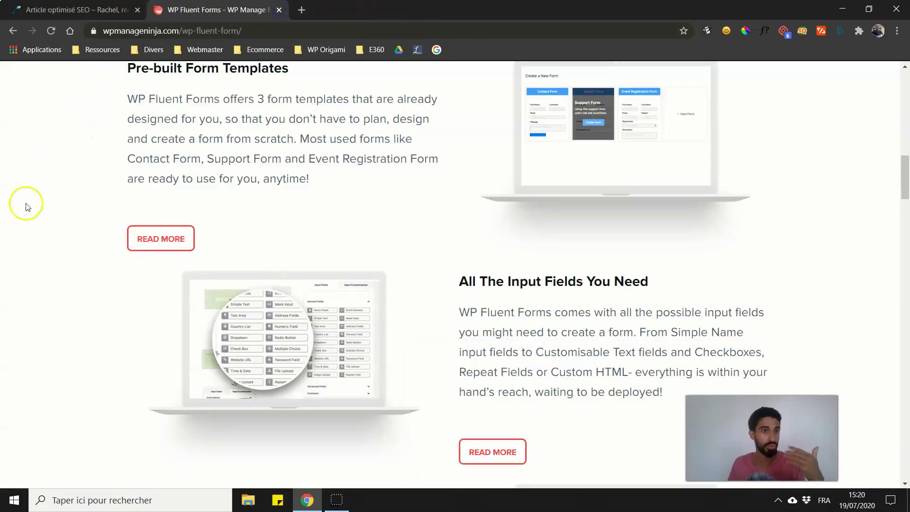
pyautogui.scroll(2, 14, 237)
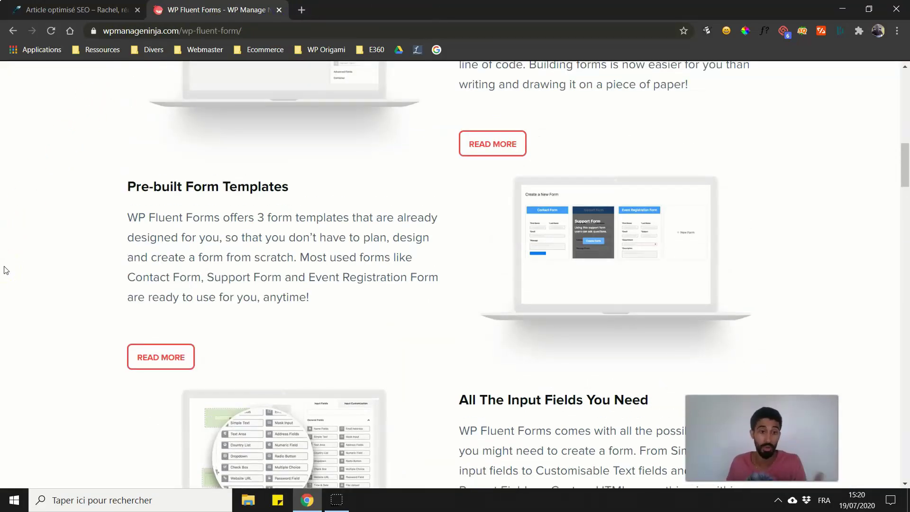
pyautogui.scroll(-1, 26, 209)
# Step: Revisit the SEO article order form, and look further through the features listed on the WP Fluent Forms page
pyautogui.hotkey('ctrl', 'shift', 'Tab')
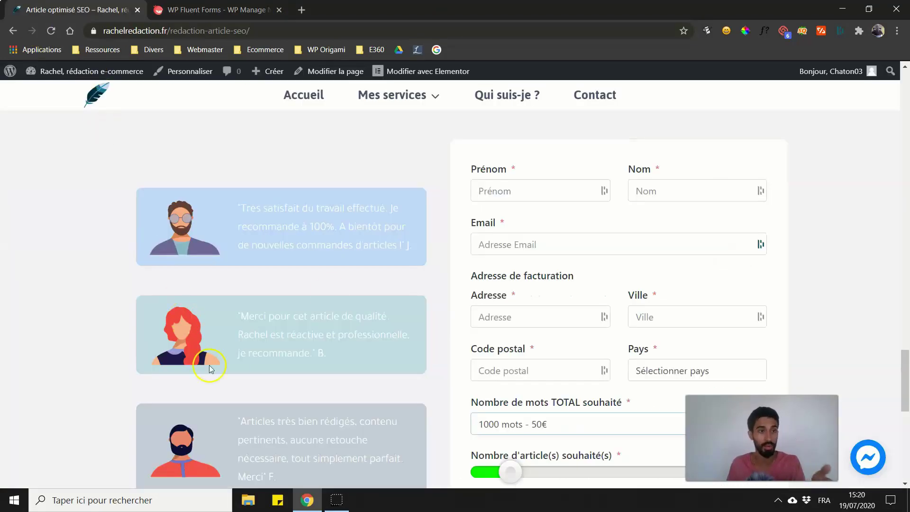
pyautogui.scroll(-4, 569, 261)
pyautogui.hotkey('ctrl', 'Tab')
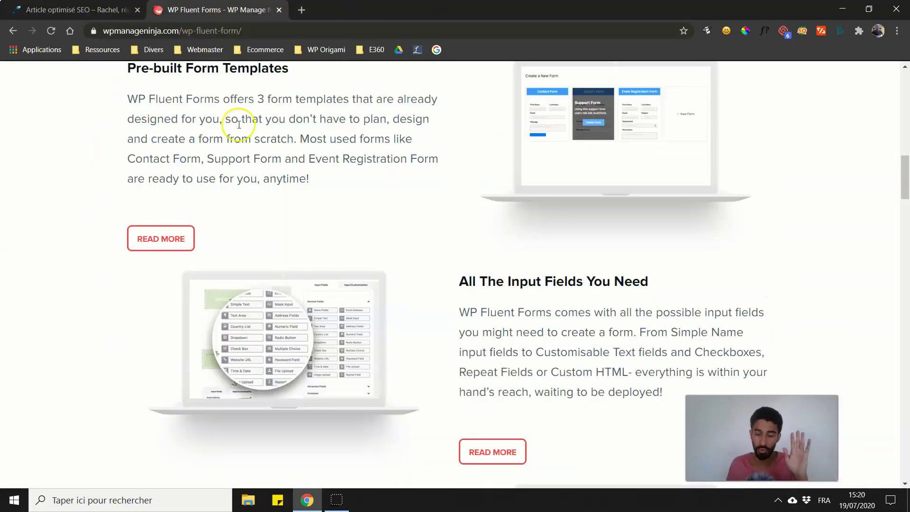
pyautogui.scroll(-5, 589, 213)
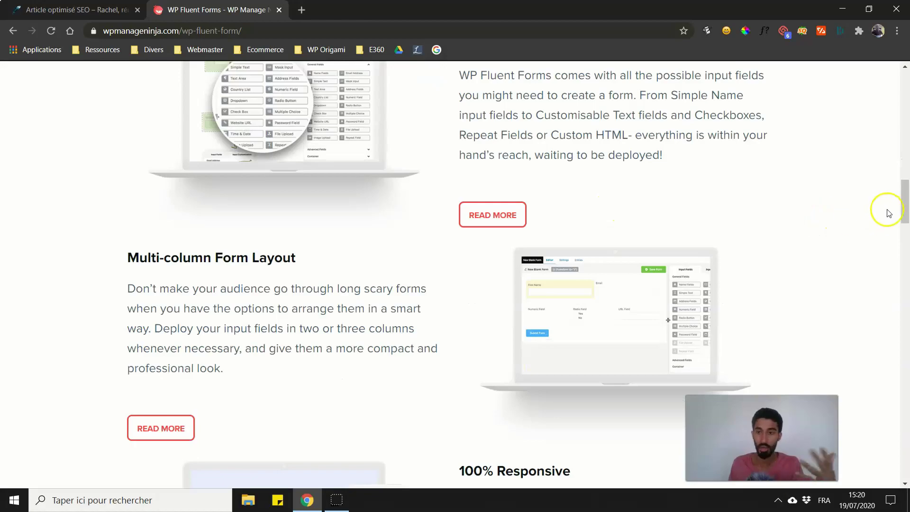
# Step: Open the WP Fluent Forms Pro Add-On purchase page and compare its annual and lifetime license prices
pyautogui.moveTo(904, 205); pyautogui.dragTo(904, 74)
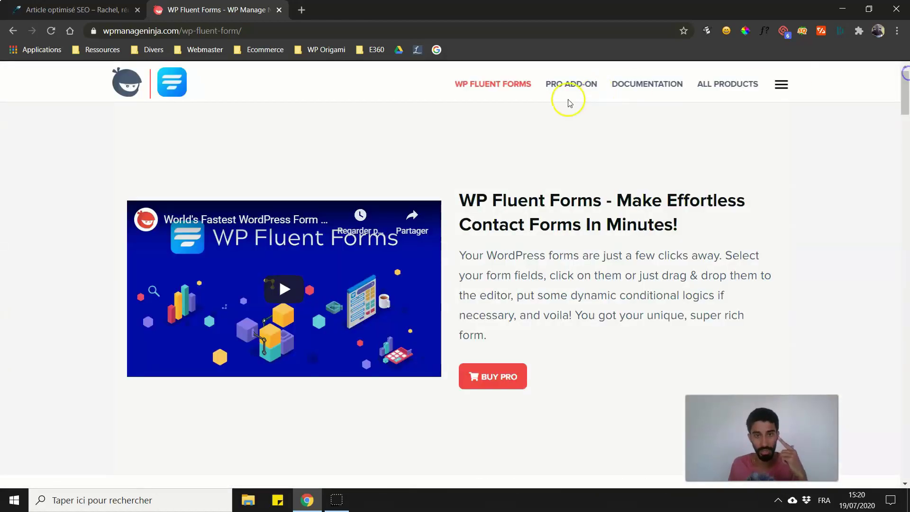
pyautogui.click(499, 377)
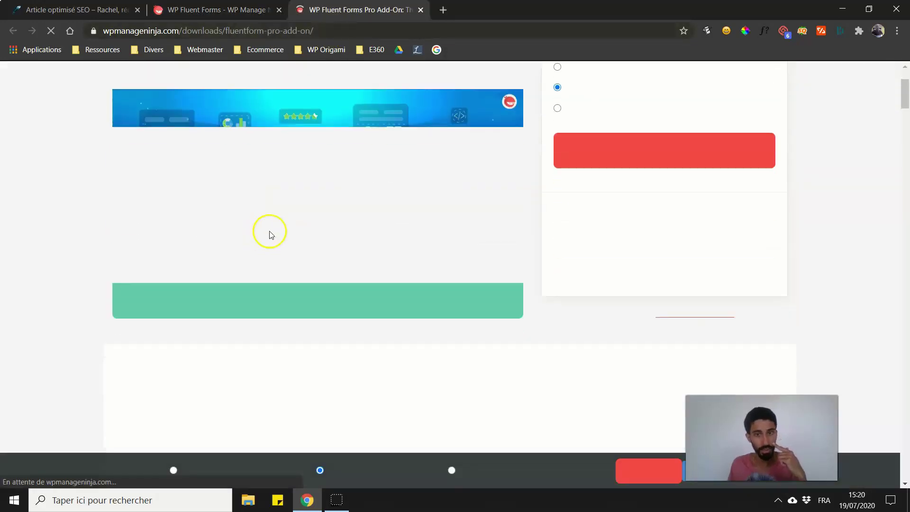
pyautogui.click(586, 172)
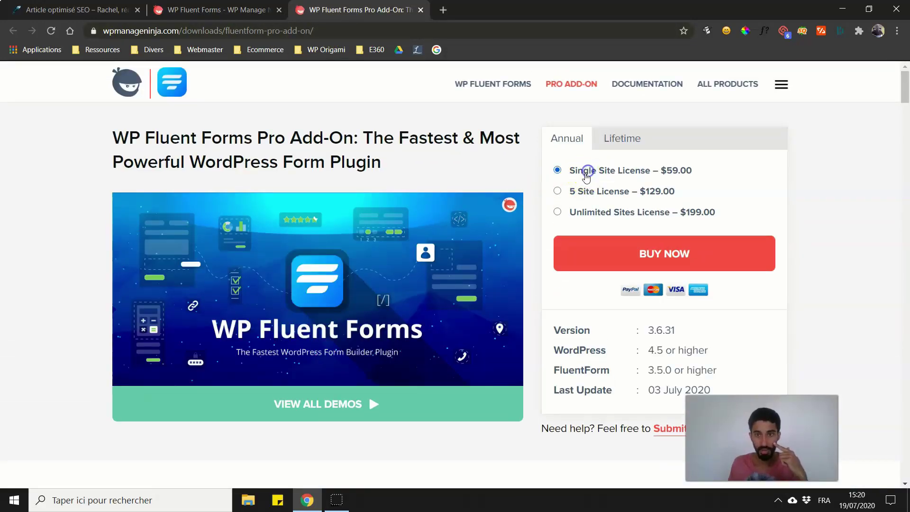
pyautogui.moveTo(692, 172); pyautogui.dragTo(670, 176)
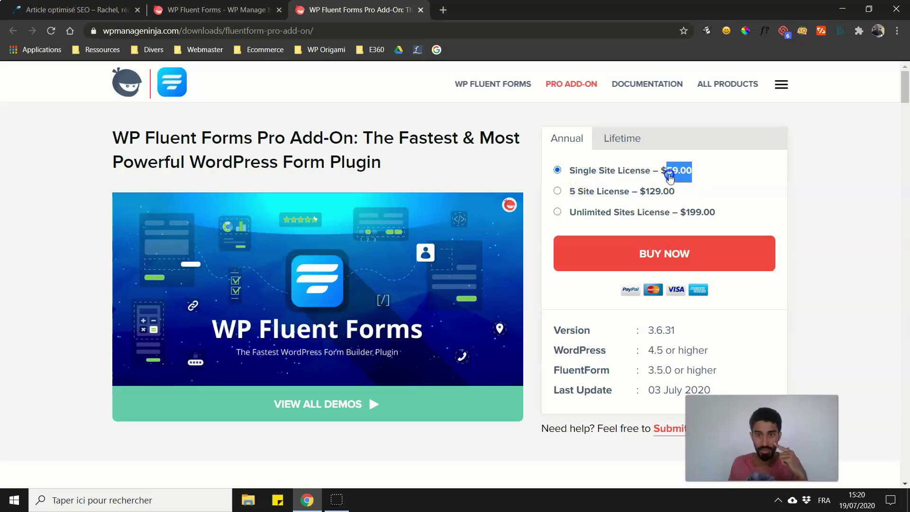
pyautogui.click(619, 142)
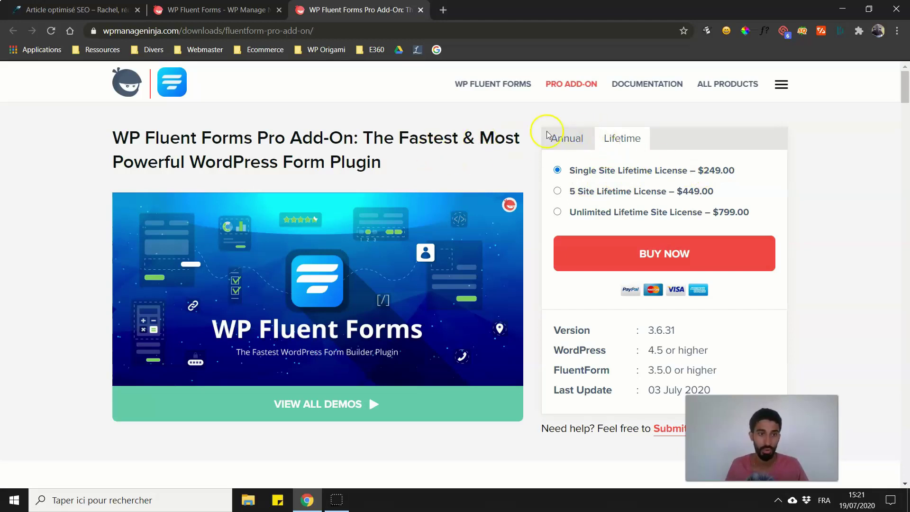
pyautogui.click(577, 137)
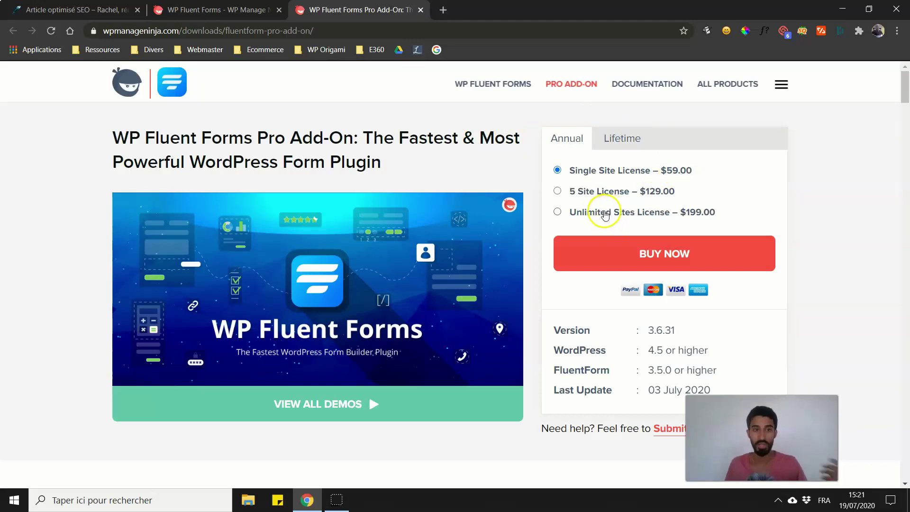
# Step: Close both WP Fluent Forms pages and return to the beginning of the SEO article service page
pyautogui.click(423, 11)
pyautogui.click(278, 10)
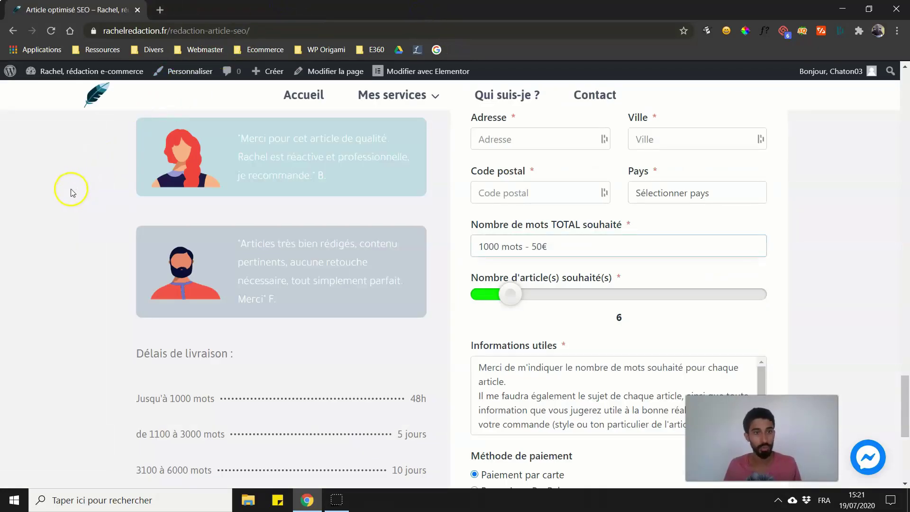
pyautogui.scroll(-1, 59, 200)
pyautogui.scroll(2, 61, 201)
pyautogui.scroll(15, 59, 199)
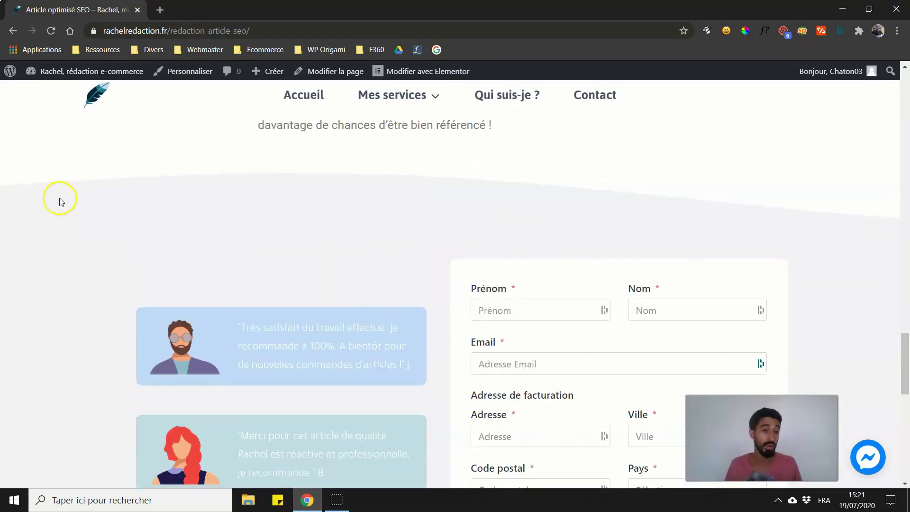
pyautogui.moveTo(906, 287); pyautogui.dragTo(904, 106)
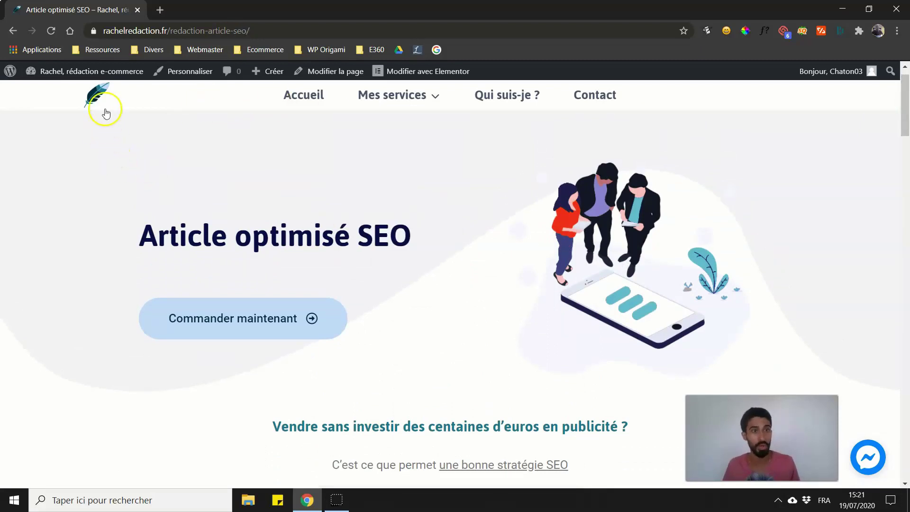
# Step: Go to the site's WordPress dashboard and open the list of all Fluent Forms Pro forms
pyautogui.moveTo(86, 75)
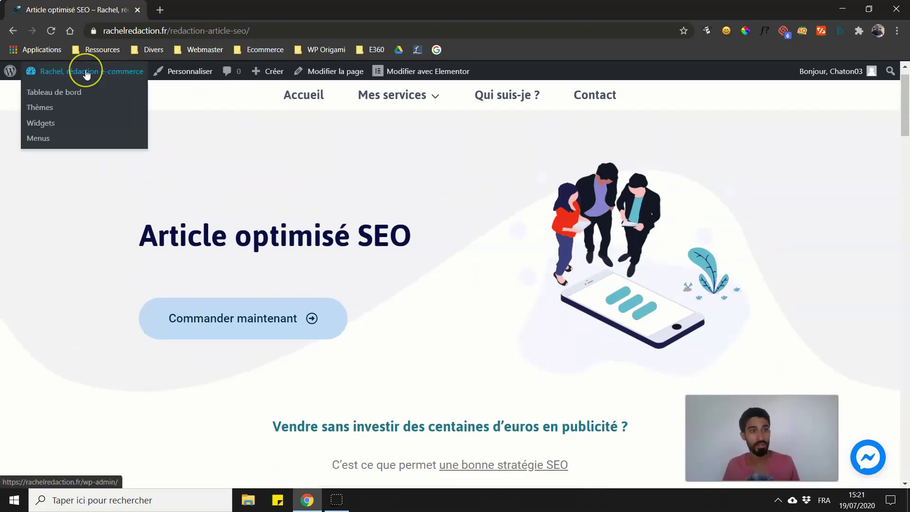
pyautogui.click(70, 93)
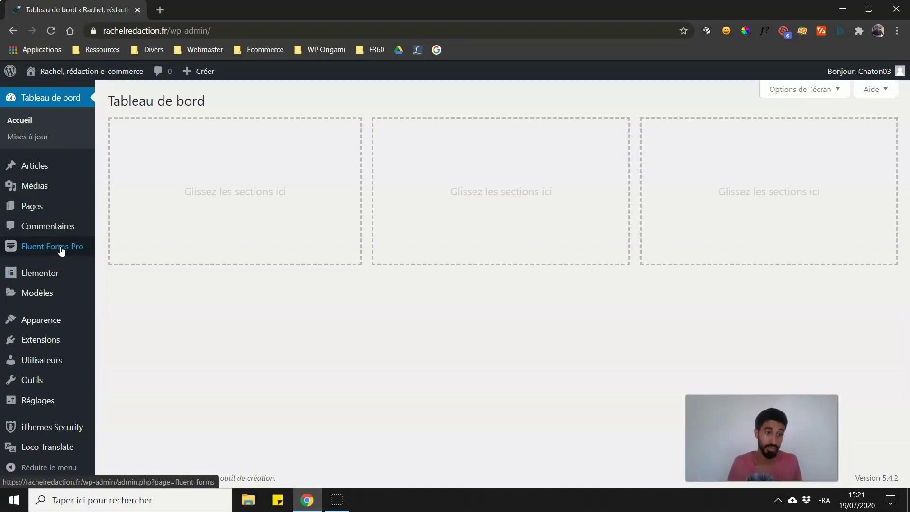
pyautogui.moveTo(50, 343)
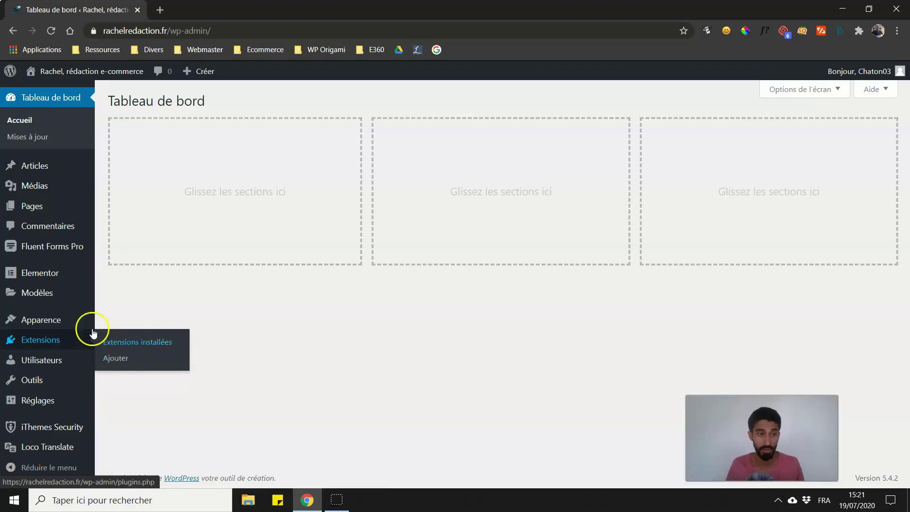
pyautogui.moveTo(60, 268)
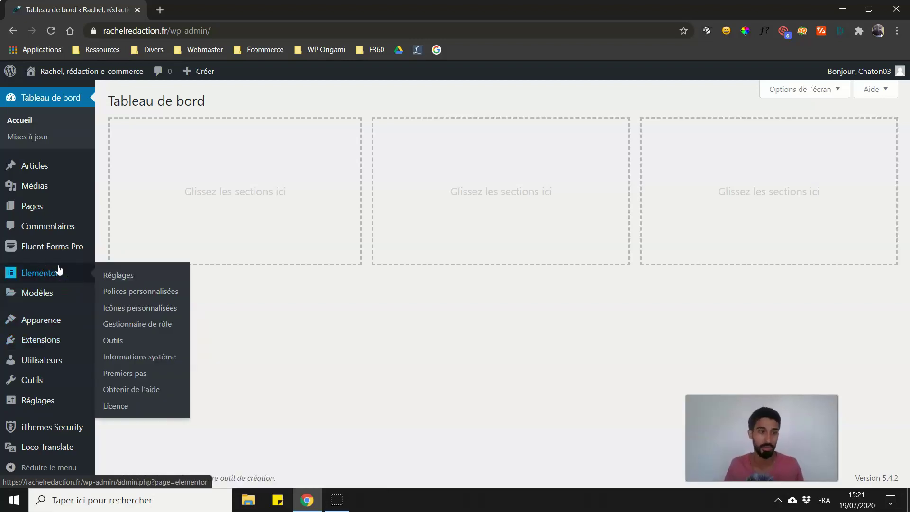
pyautogui.moveTo(44, 247)
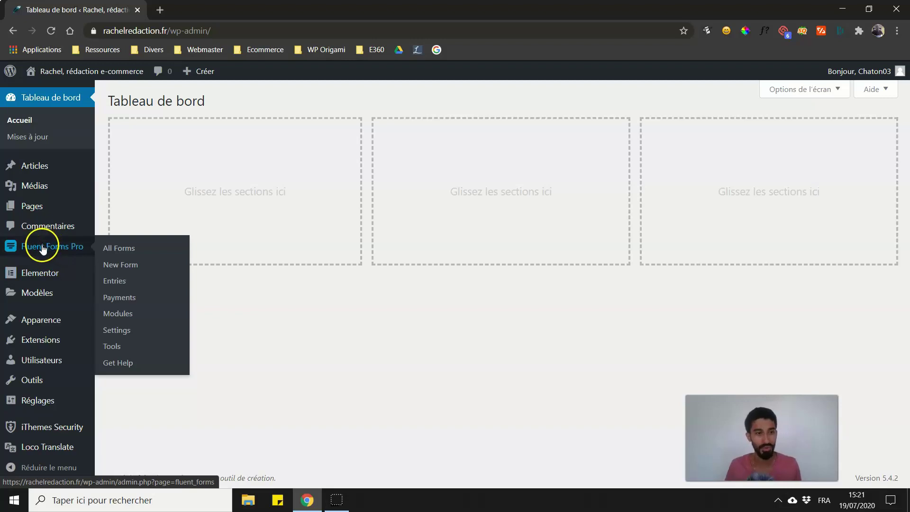
pyautogui.click(39, 248)
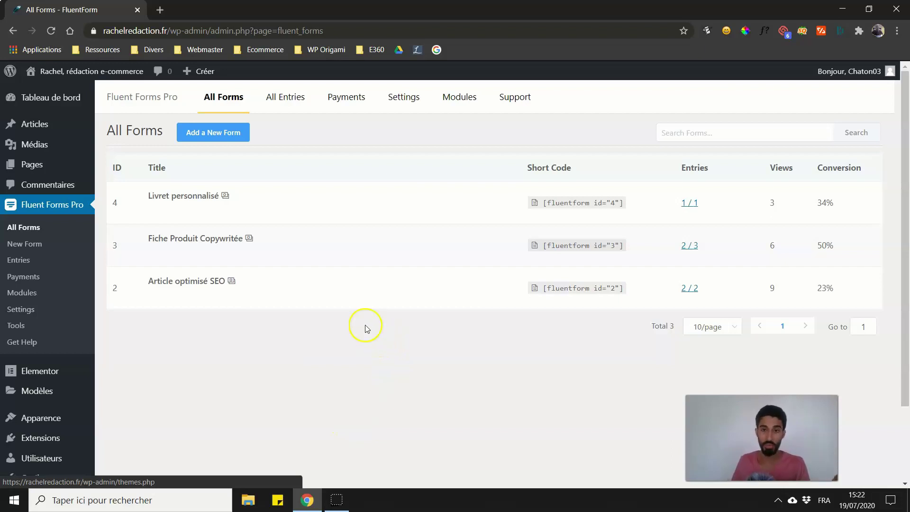
# Step: Open the Fluent Forms global settings and review the layout, email summary and miscellaneous options
pyautogui.moveTo(311, 308)
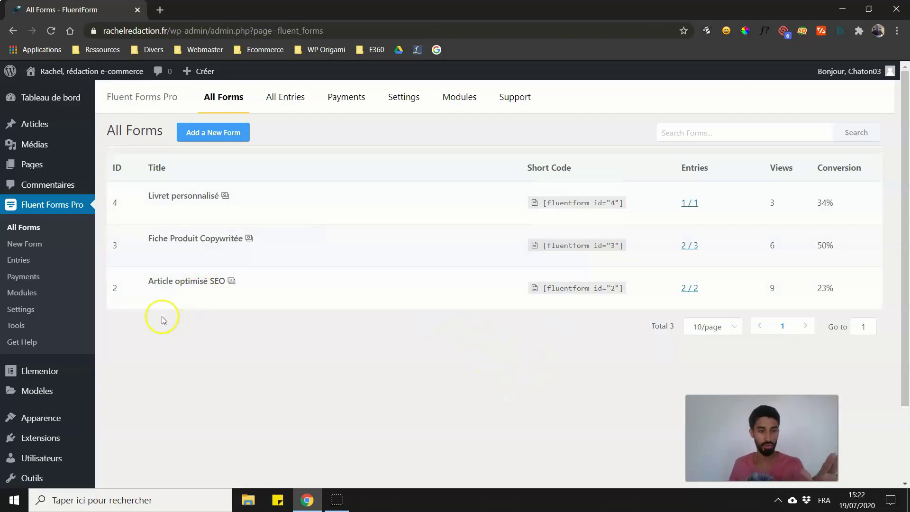
pyautogui.click(21, 315)
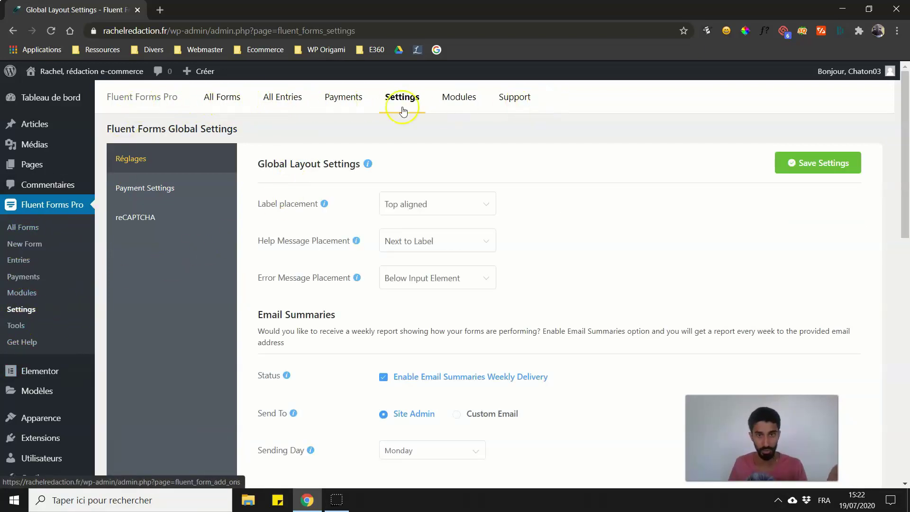
pyautogui.scroll(-3, 183, 190)
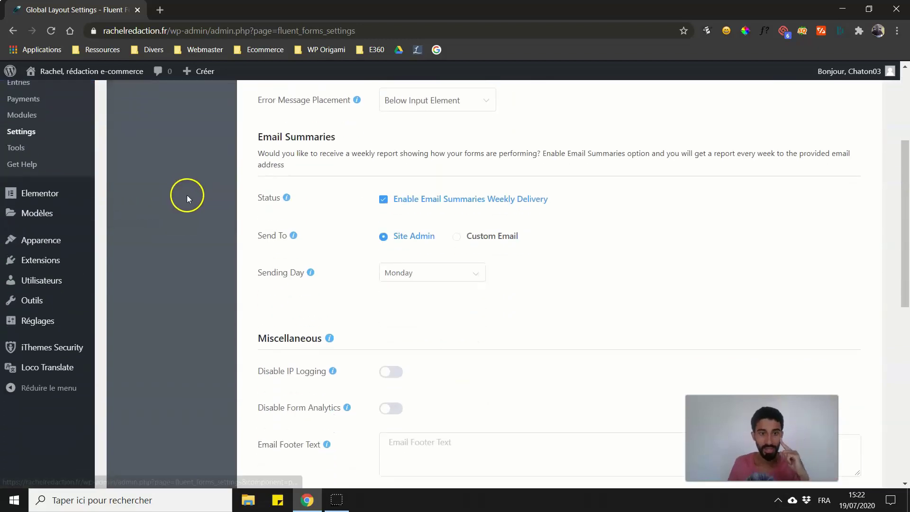
pyautogui.scroll(3, 187, 197)
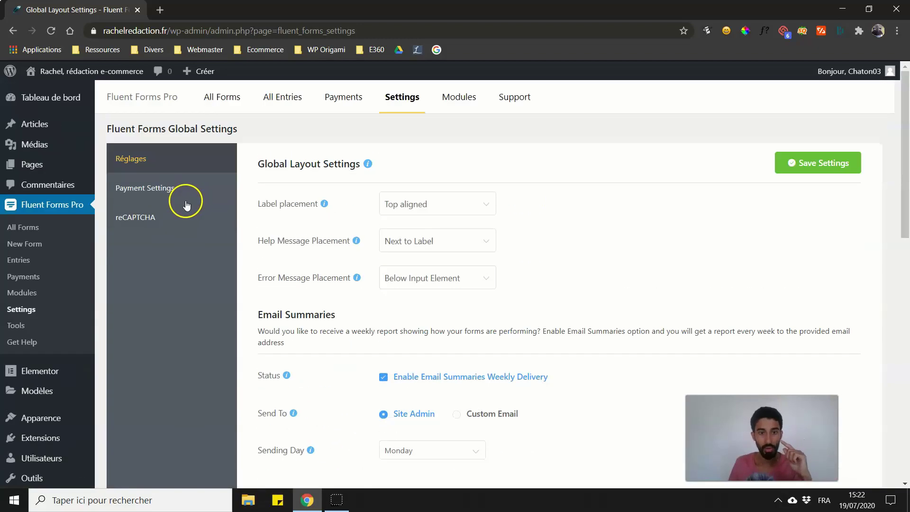
# Step: Open the payment settings and review the general options for the payment module, business details, logo and currency
pyautogui.click(134, 189)
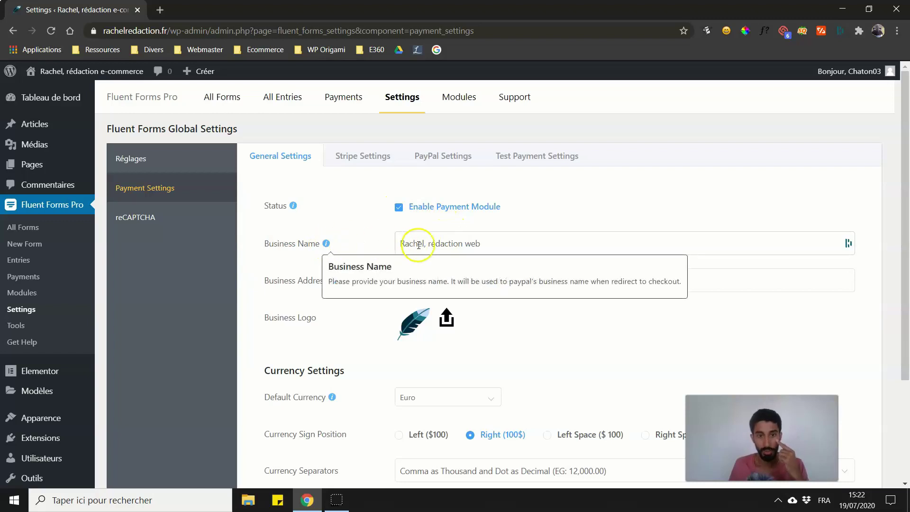
pyautogui.scroll(-1, 331, 256)
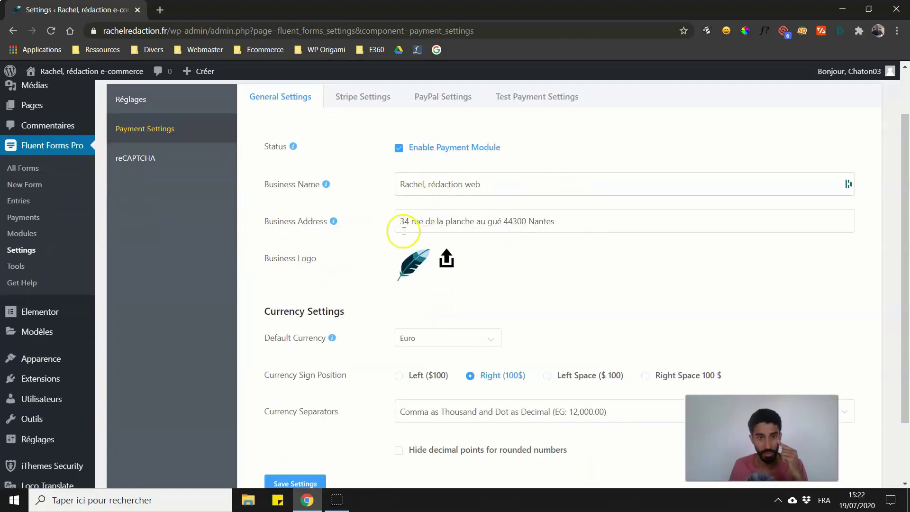
pyautogui.scroll(-1, 471, 215)
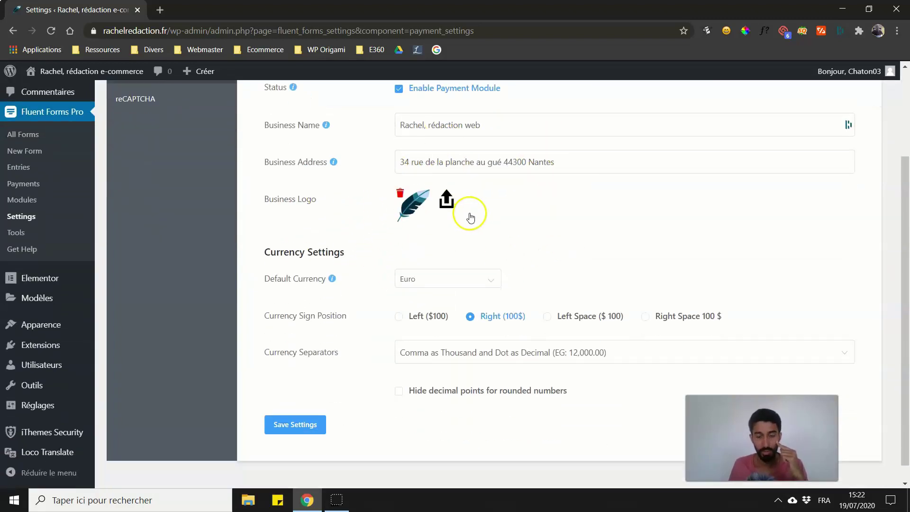
pyautogui.scroll(1, 475, 203)
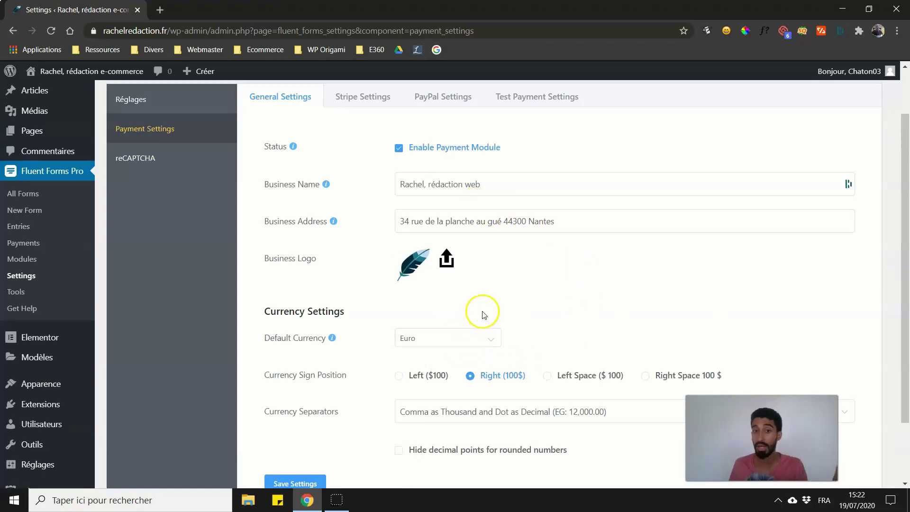
pyautogui.moveTo(465, 290)
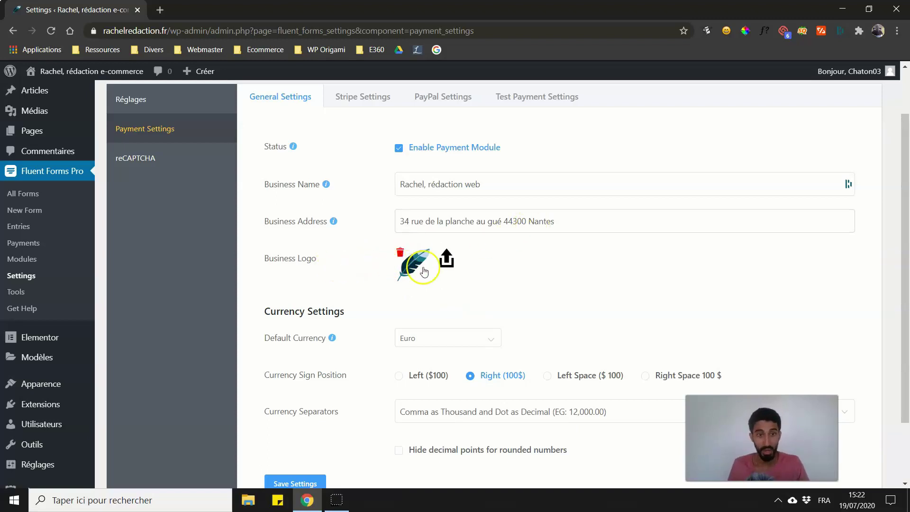
pyautogui.scroll(-1, 362, 328)
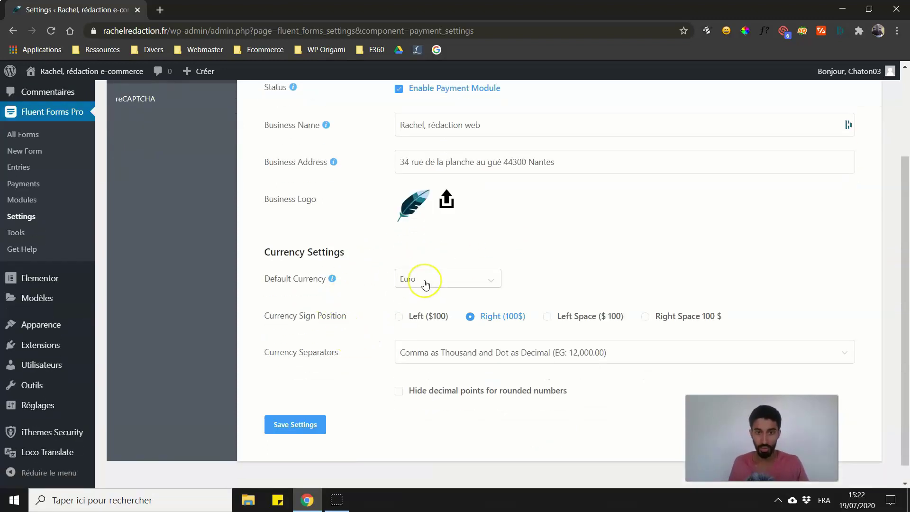
pyautogui.scroll(-1, 422, 270)
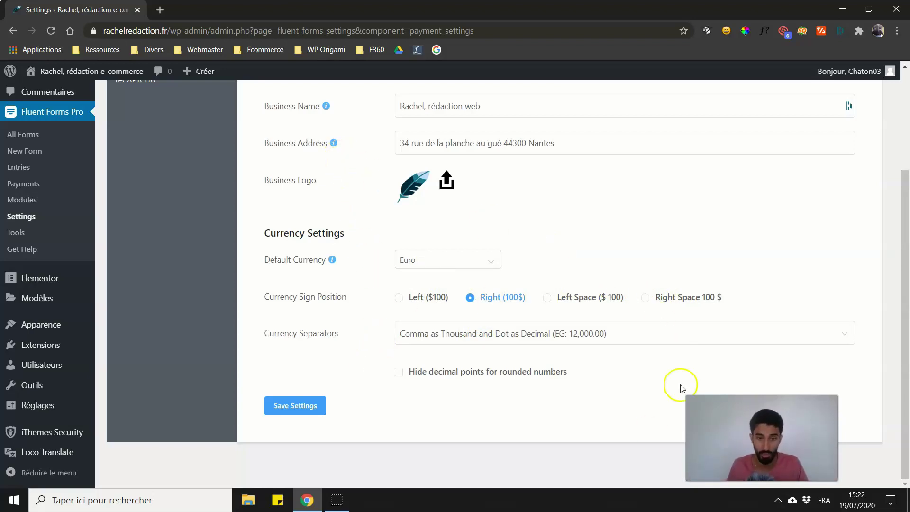
pyautogui.scroll(3, 328, 278)
pyautogui.scroll(-2, 268, 458)
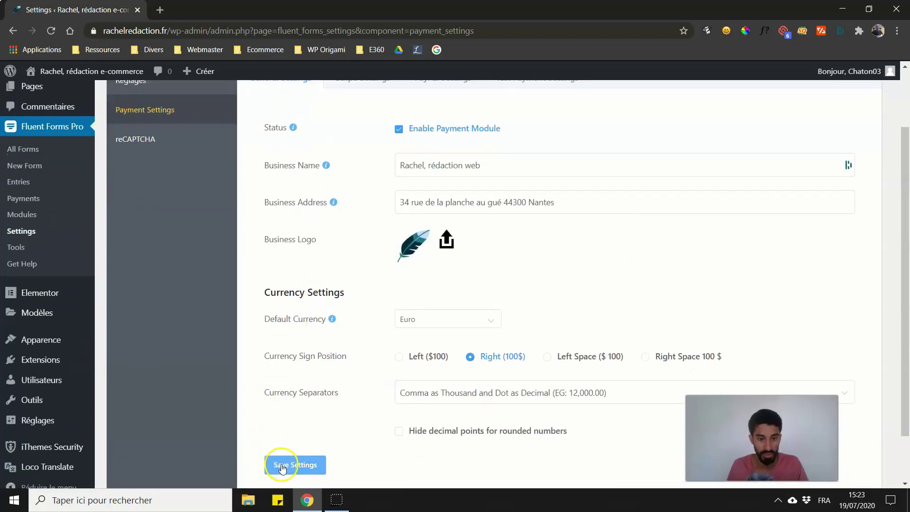
pyautogui.scroll(2, 315, 427)
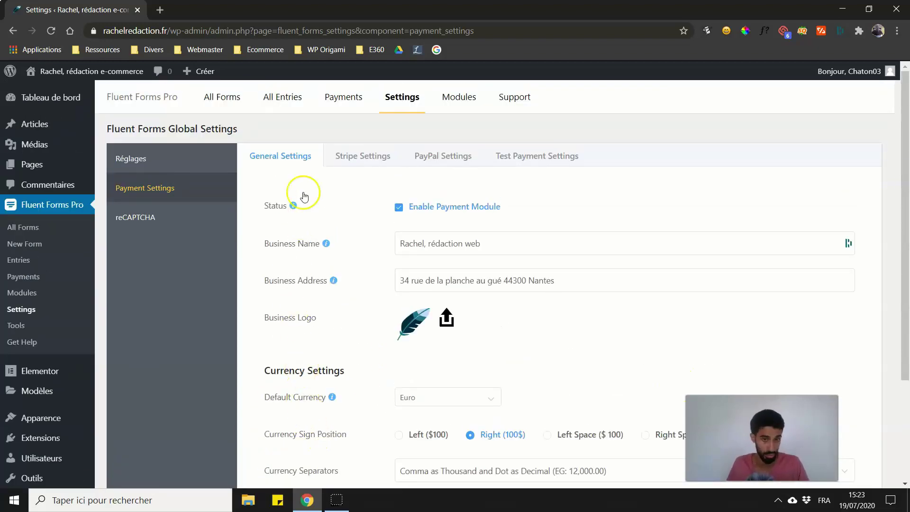
# Step: Open the Stripe payment settings and set the payment mode to Live Mode
pyautogui.click(350, 156)
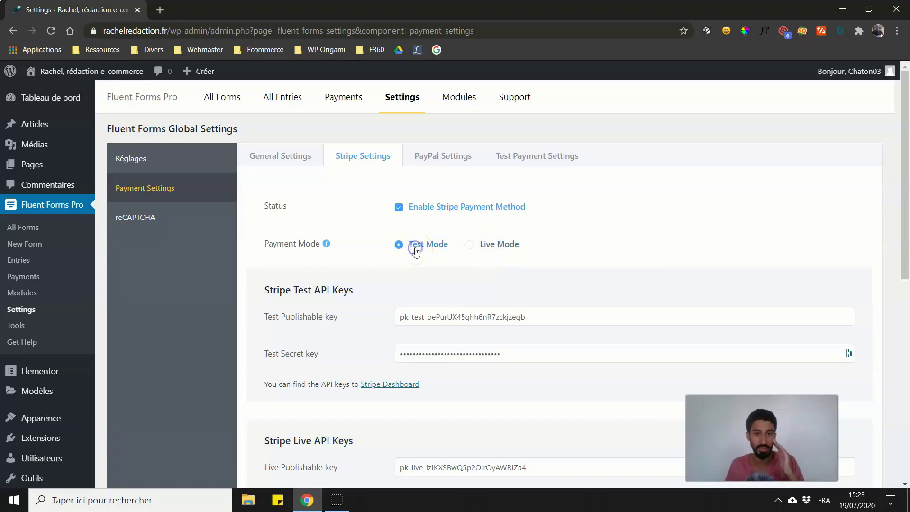
pyautogui.click(469, 245)
pyautogui.scroll(-1, 389, 250)
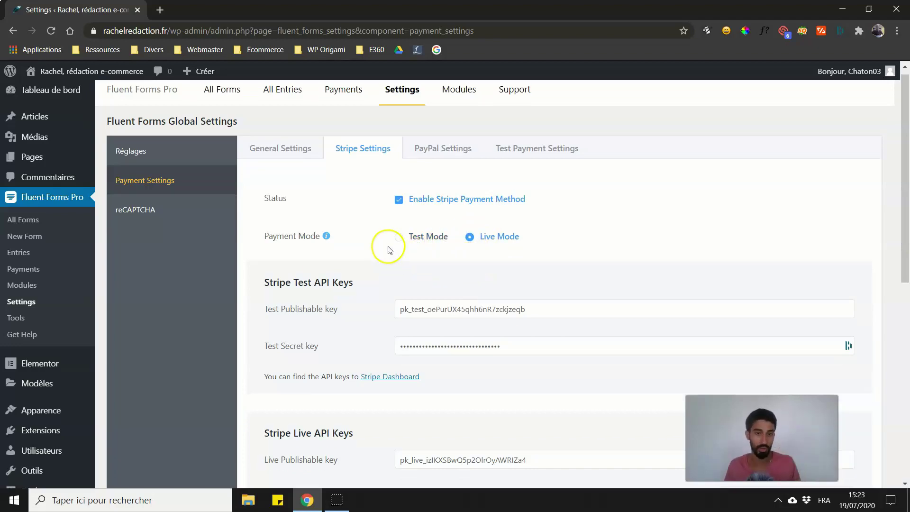
# Step: Review the Stripe settings page, including the test API keys, live API keys and webhook sections
pyautogui.scroll(-2, 389, 250)
pyautogui.scroll(1, 384, 239)
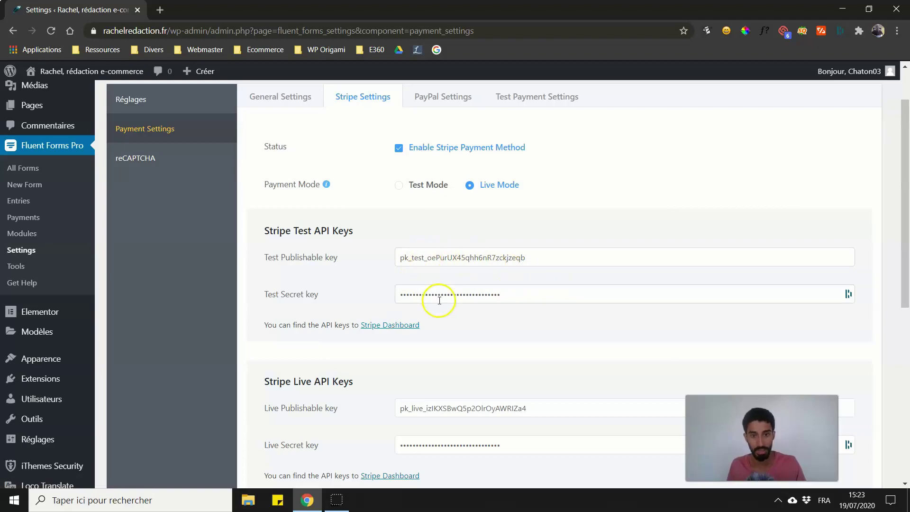
pyautogui.scroll(-3, 363, 242)
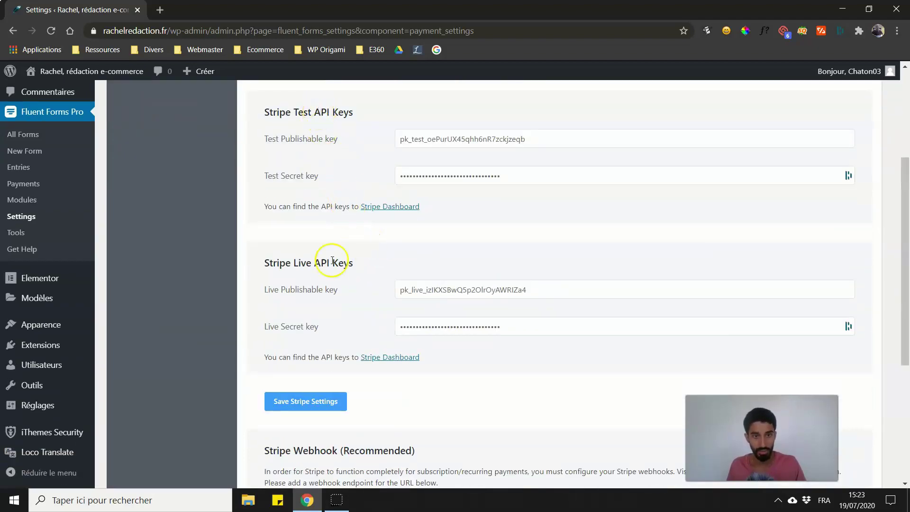
pyautogui.scroll(2, 332, 385)
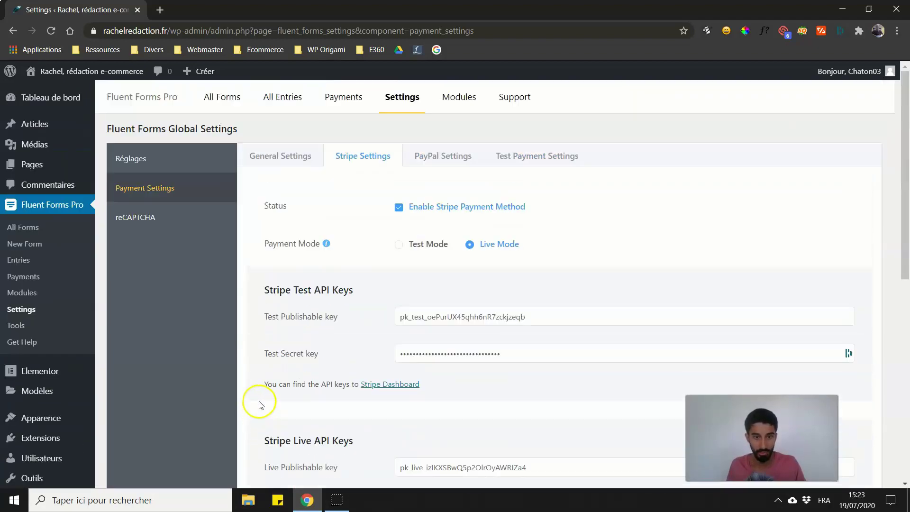
pyautogui.scroll(-2, 282, 400)
pyautogui.scroll(-2, 299, 406)
pyautogui.scroll(-3, 285, 370)
pyautogui.scroll(8, 264, 332)
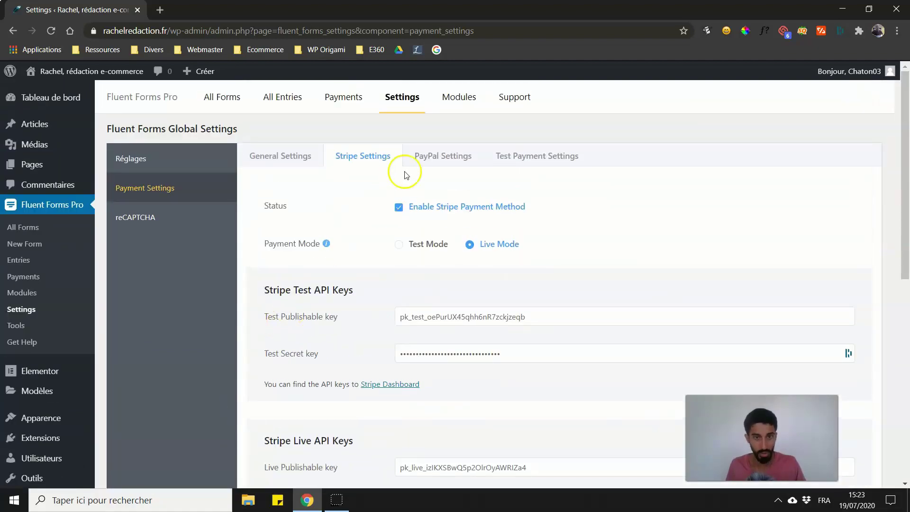
# Step: Open the PayPal settings, review the payment mode and account email, and open the test payment settings
pyautogui.click(421, 160)
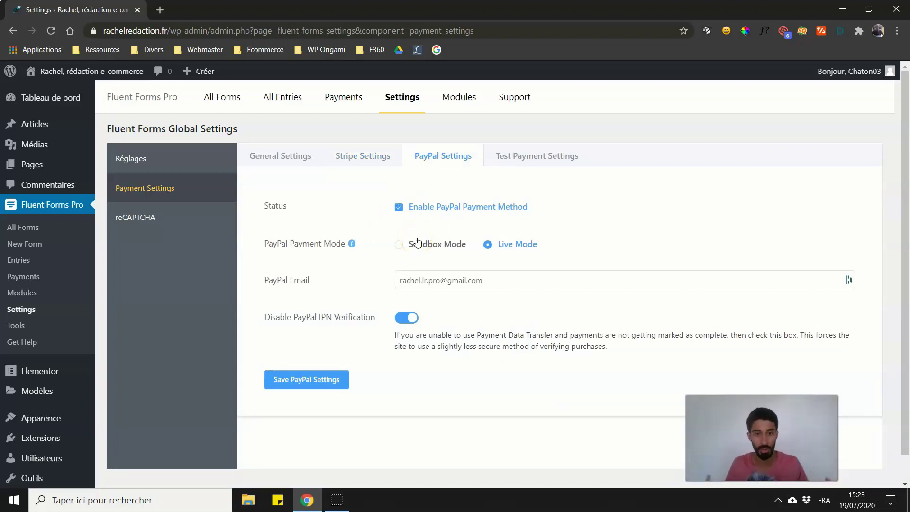
pyautogui.moveTo(489, 287); pyautogui.dragTo(378, 302)
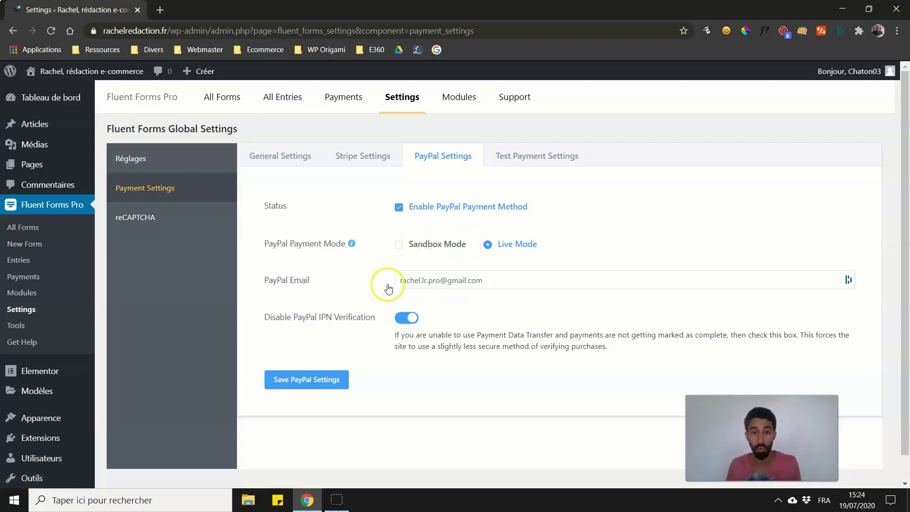
pyautogui.click(409, 278)
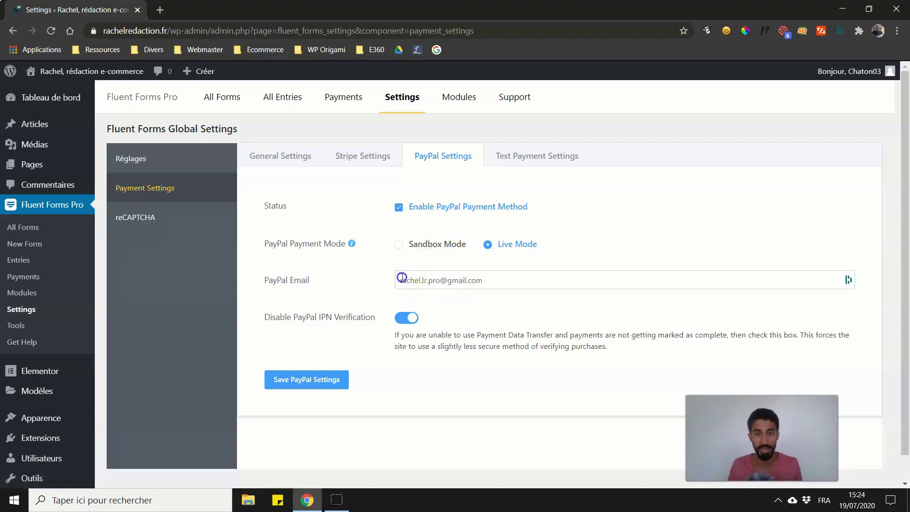
pyautogui.moveTo(400, 279); pyautogui.dragTo(501, 292)
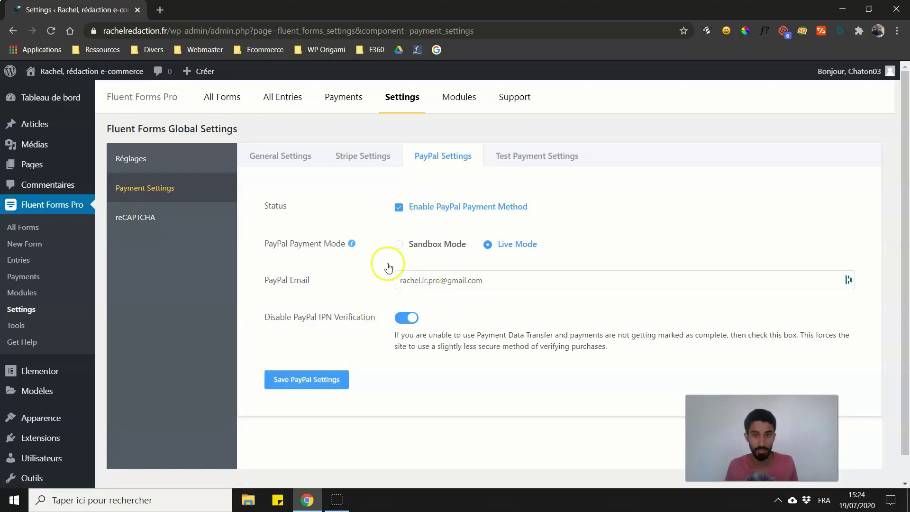
pyautogui.click(496, 156)
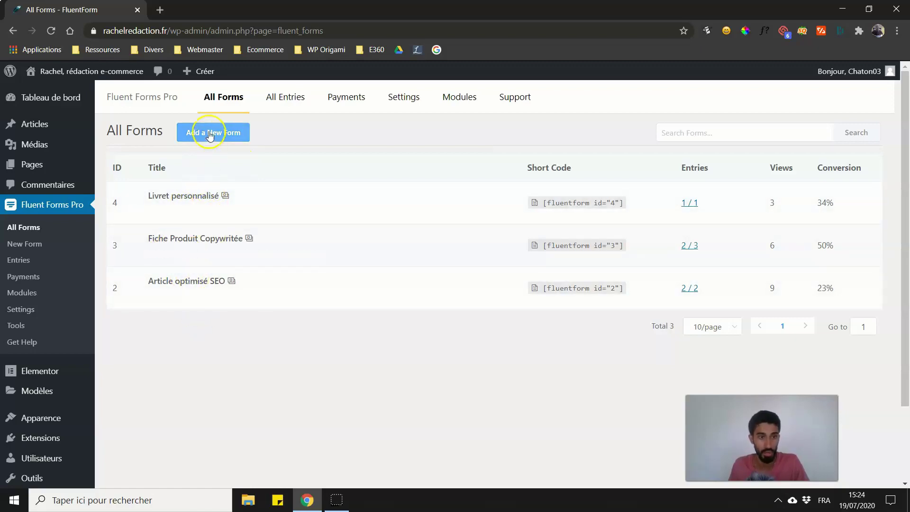
# Step: Start adding a new form and browse the Basic, Product, Education, Marketing, Nonprofit and IT templates
pyautogui.click(212, 132)
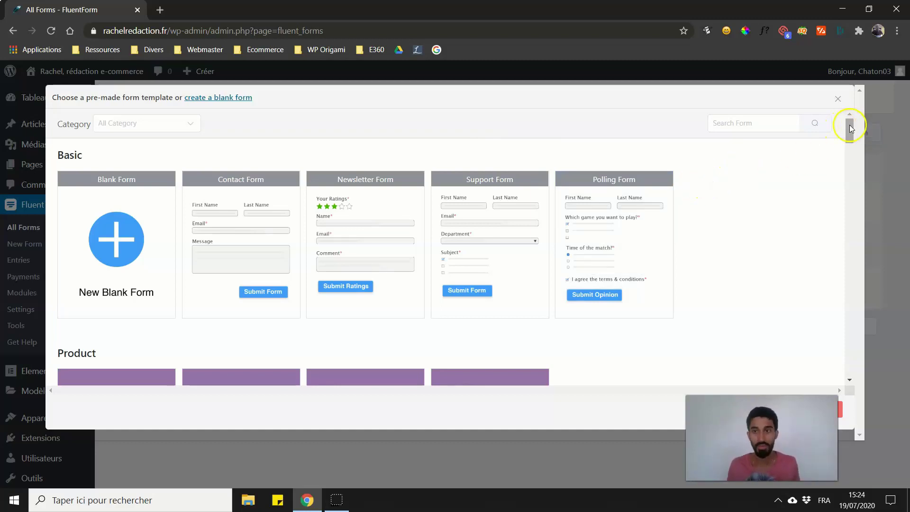
pyautogui.moveTo(849, 126); pyautogui.dragTo(858, 167)
pyautogui.scroll(5, 553, 266)
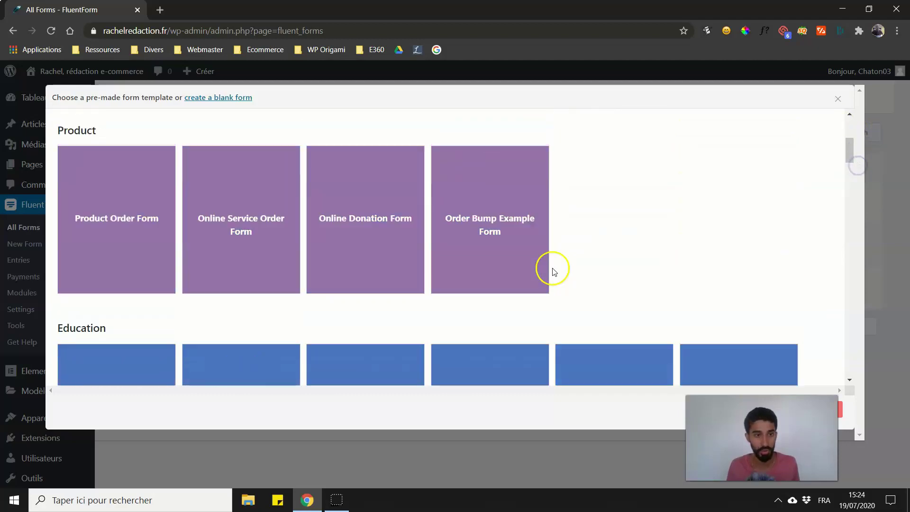
pyautogui.scroll(-4, 359, 193)
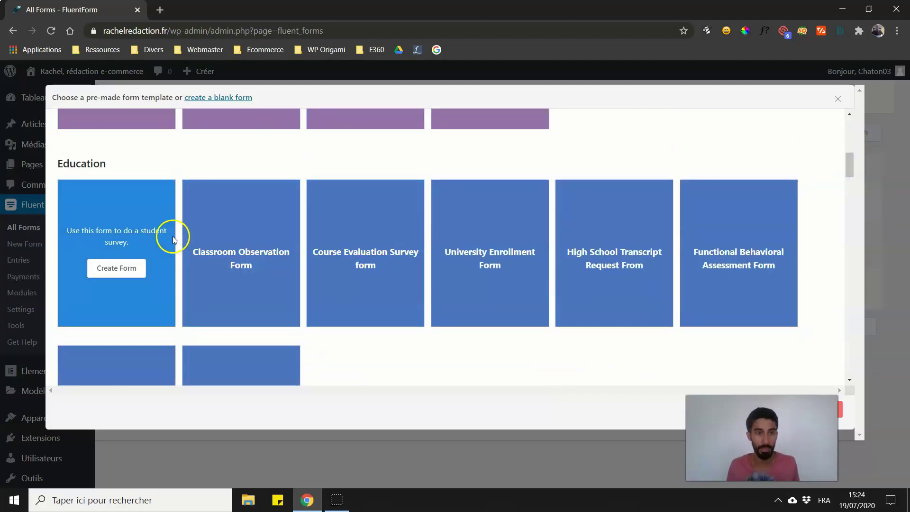
pyautogui.scroll(-7, 498, 339)
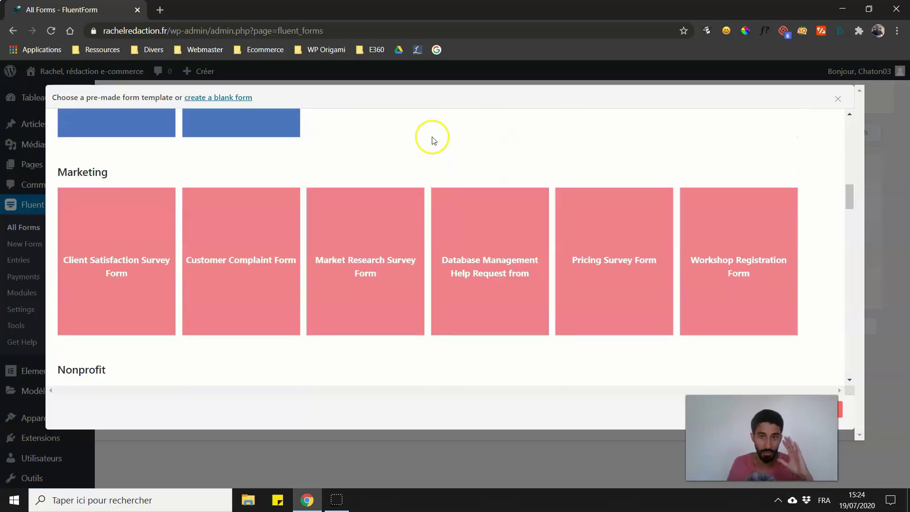
pyautogui.scroll(-1, 616, 180)
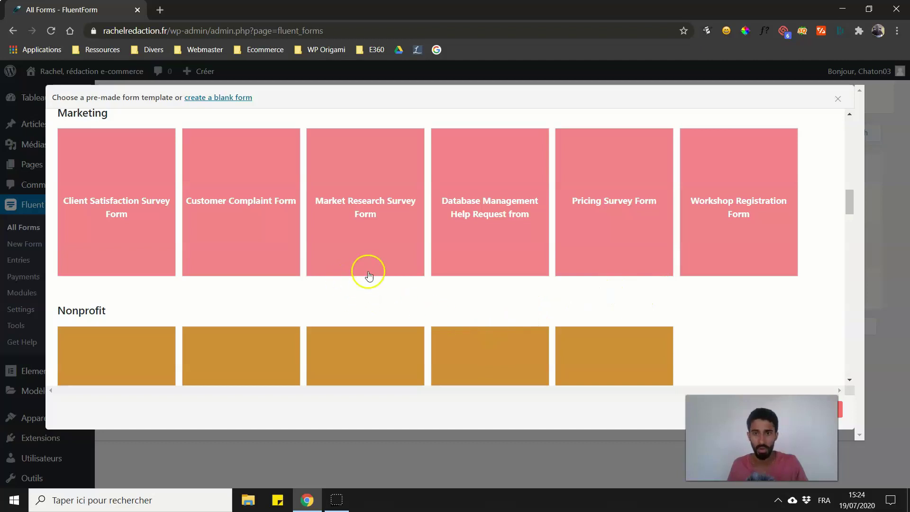
pyautogui.scroll(-4, 567, 221)
pyautogui.scroll(1, 678, 203)
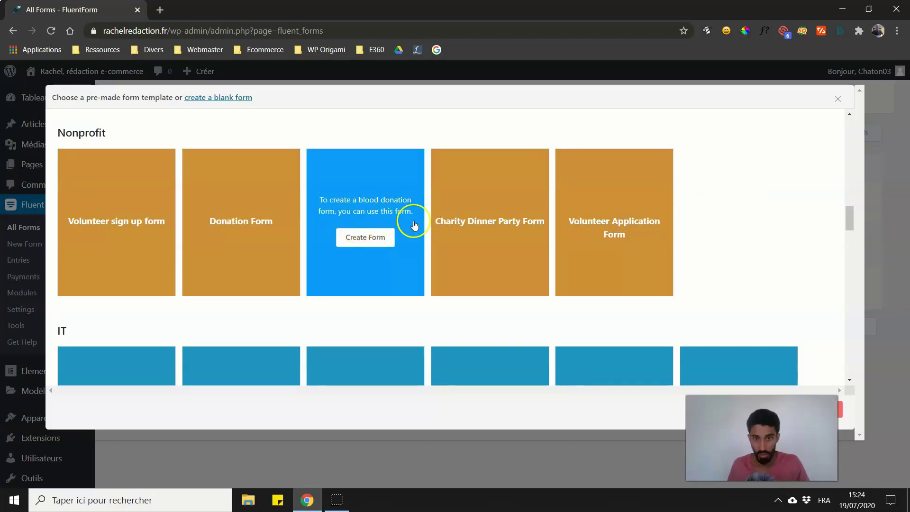
pyautogui.scroll(-4, 644, 206)
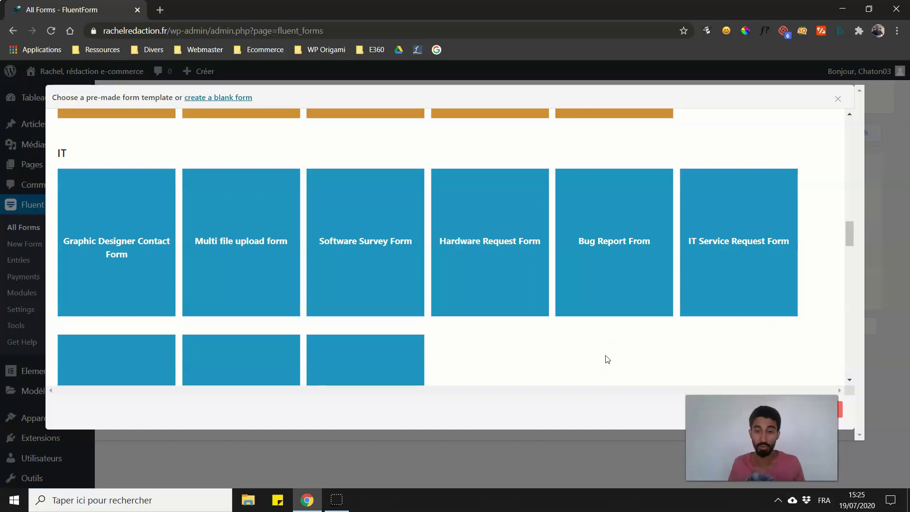
# Step: Browse the remaining form templates, including the finance, HR, Social and Government ones, and return to the start of the list
pyautogui.moveTo(596, 305)
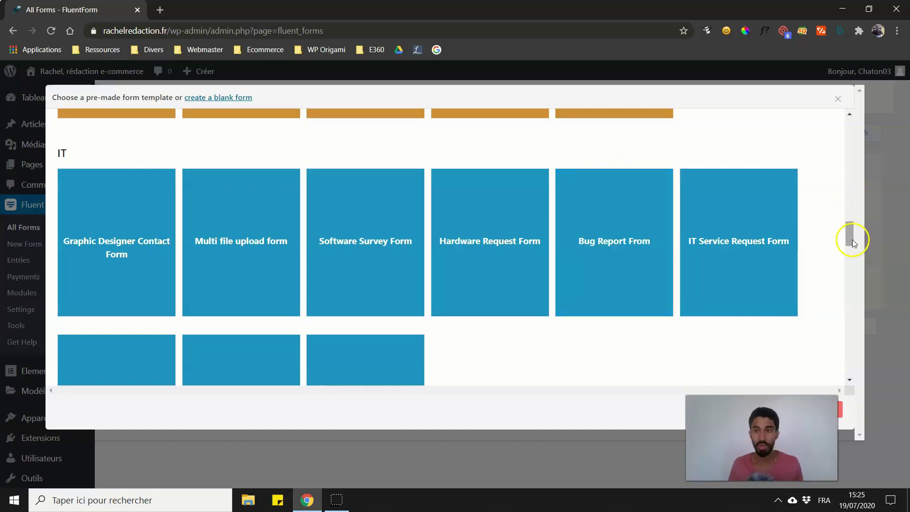
pyautogui.moveTo(851, 237); pyautogui.dragTo(853, 135)
pyautogui.moveTo(97, 245)
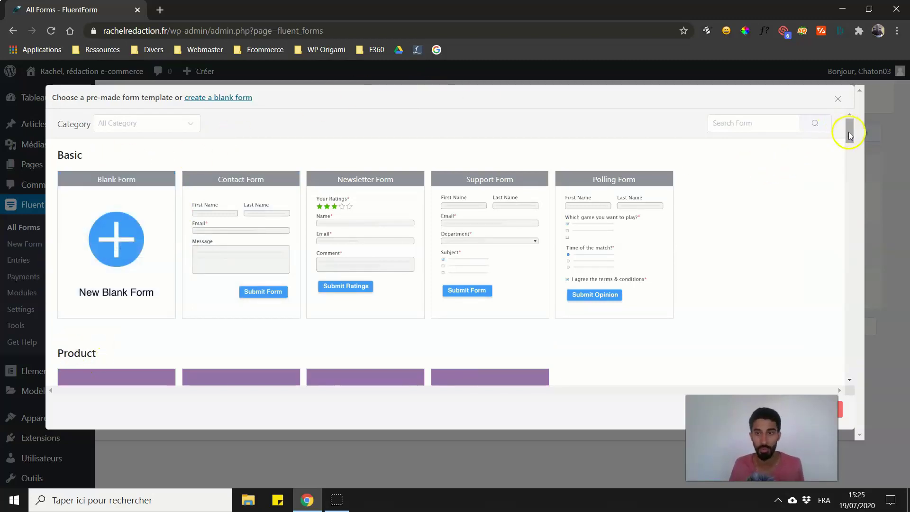
pyautogui.moveTo(848, 134); pyautogui.dragTo(861, 277)
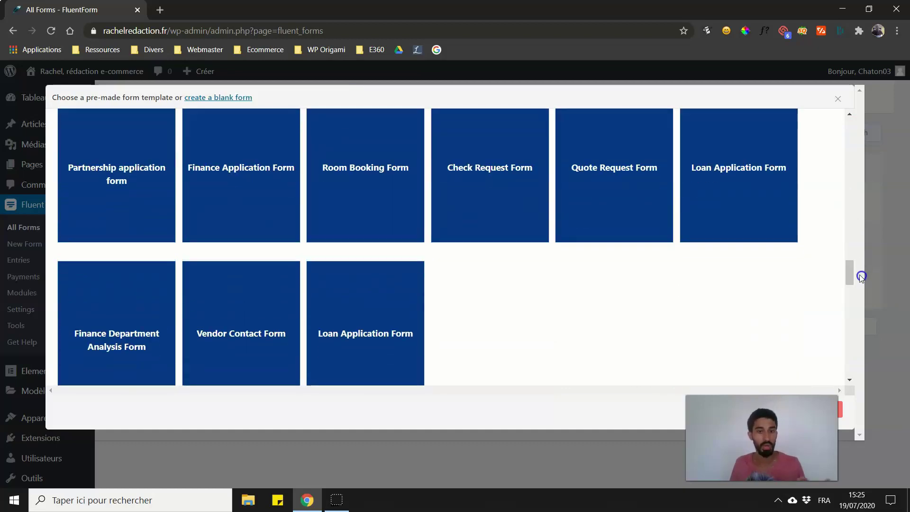
pyautogui.scroll(-4, 617, 266)
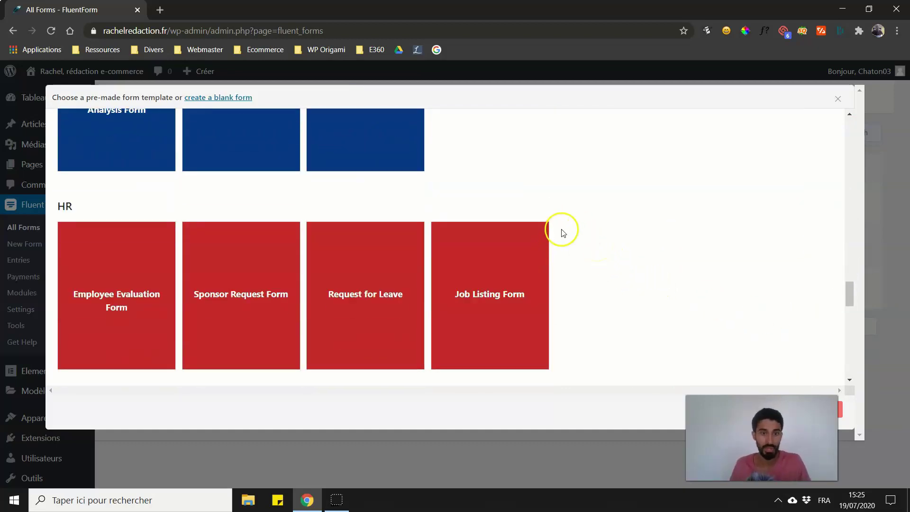
pyautogui.scroll(-3, 563, 232)
pyautogui.scroll(-3, 597, 148)
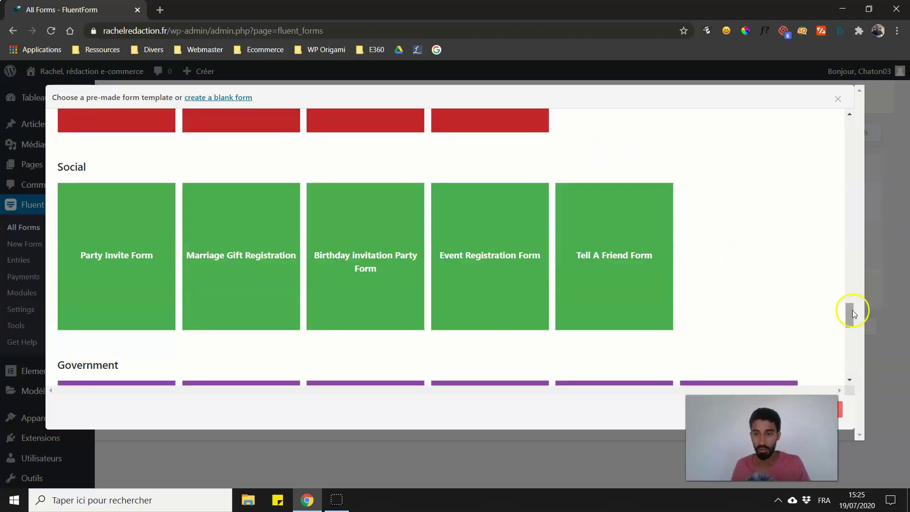
pyautogui.moveTo(852, 311)
pyautogui.mouseDown()
pyautogui.moveTo(845, 350)
pyautogui.moveTo(861, 231)
pyautogui.moveTo(860, 152)
pyautogui.mouseUp()
pyautogui.scroll(5, 441, 280)
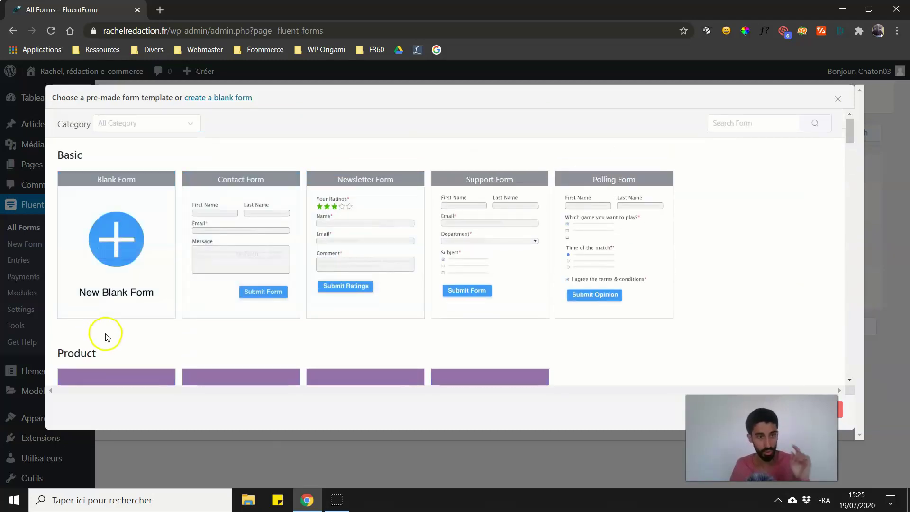
# Step: Create a form from the Product Order Form template and show its editor in full-screen mode
pyautogui.scroll(-1, 189, 164)
pyautogui.scroll(-2, 194, 180)
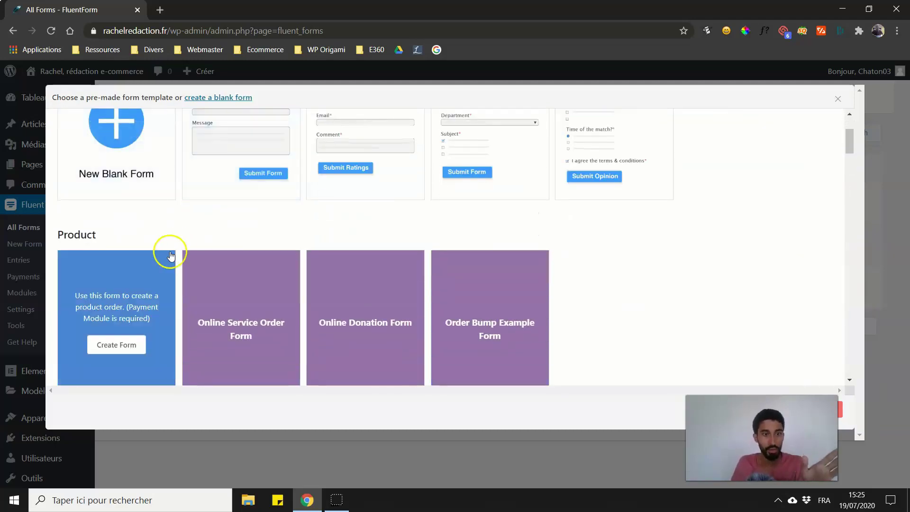
pyautogui.scroll(-1, 169, 250)
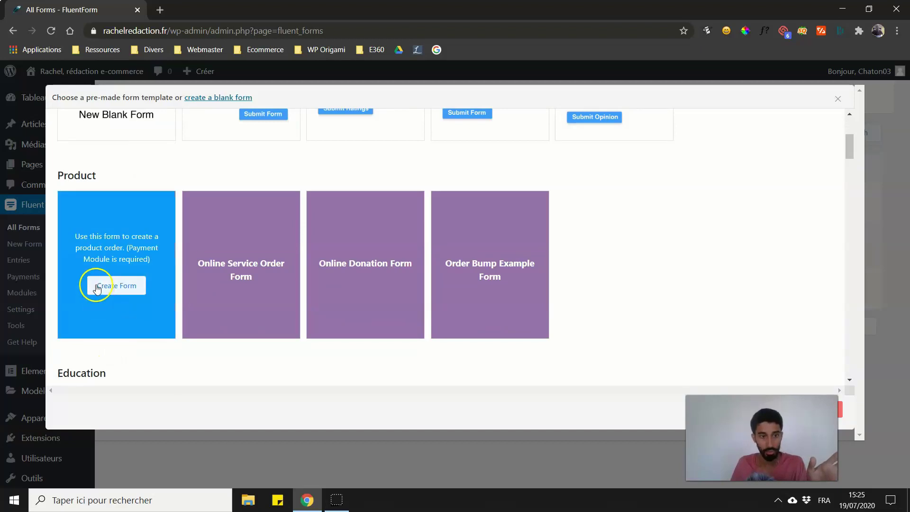
pyautogui.click(100, 291)
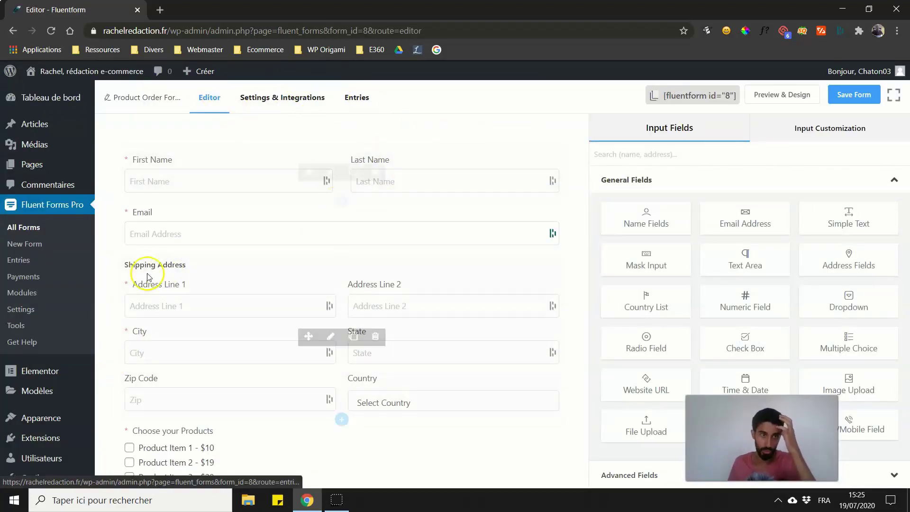
pyautogui.click(894, 96)
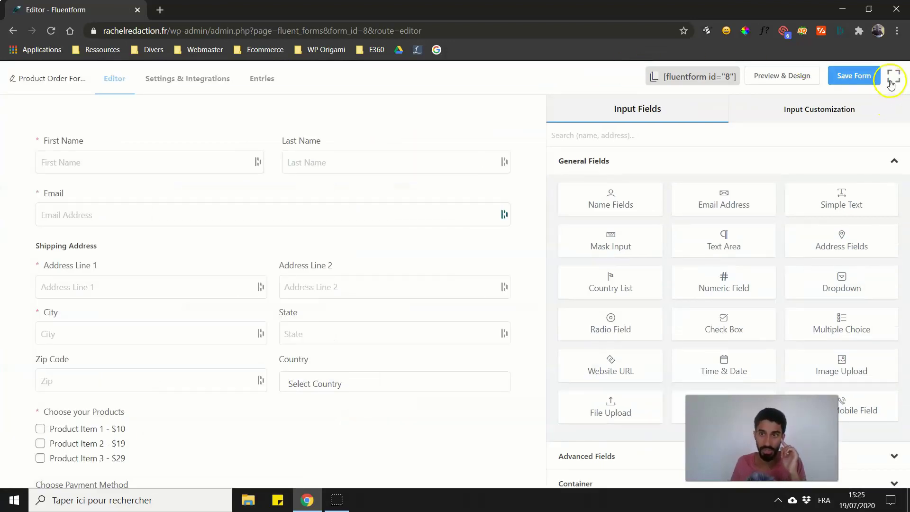
# Step: Rename the form as "Formulaire de test"
pyautogui.click(60, 80)
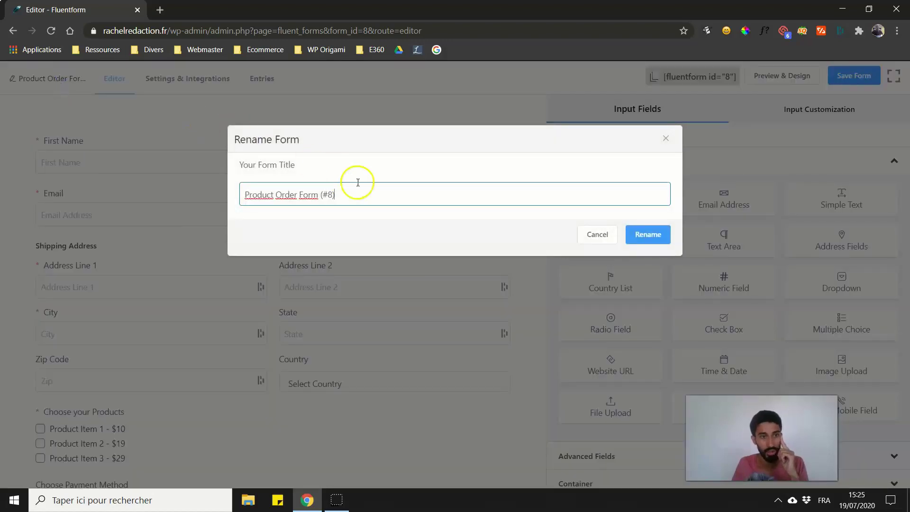
pyautogui.moveTo(356, 181); pyautogui.dragTo(183, 201)
pyautogui.click(114, 180)
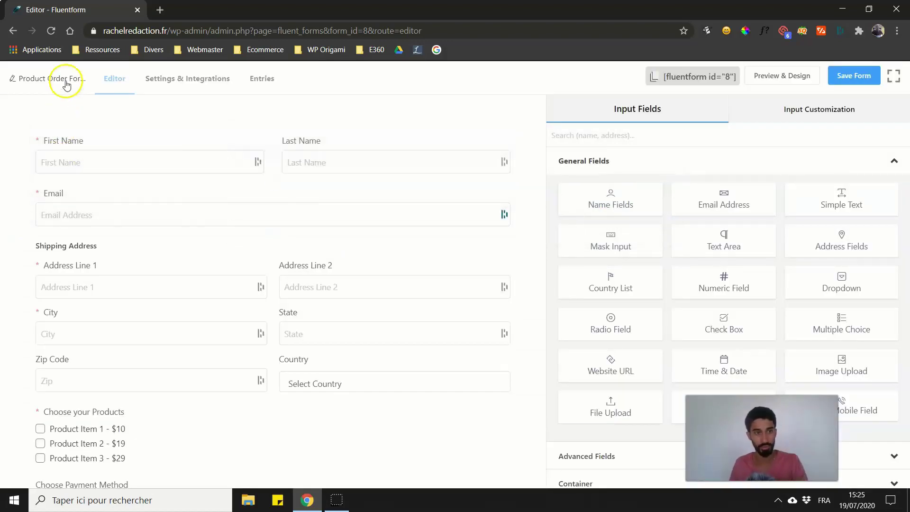
pyautogui.click(63, 79)
pyautogui.write('Formulaire de test')
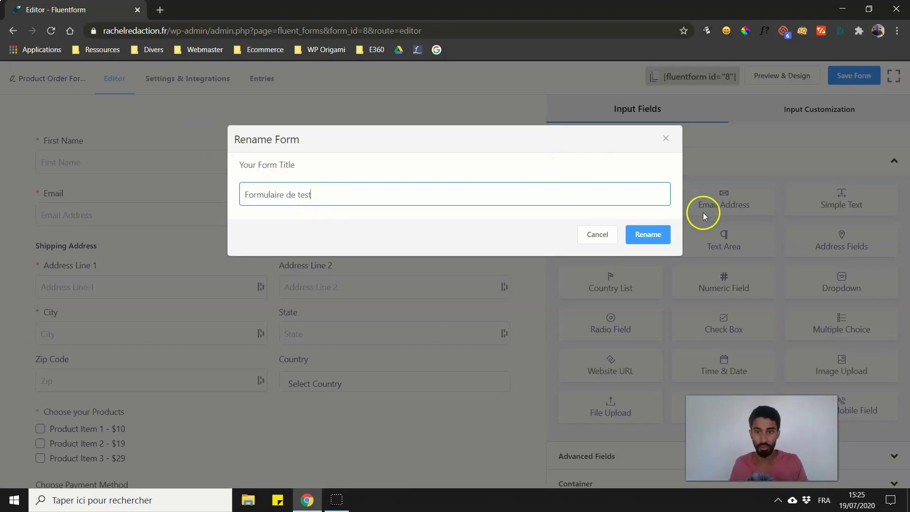
pyautogui.click(658, 235)
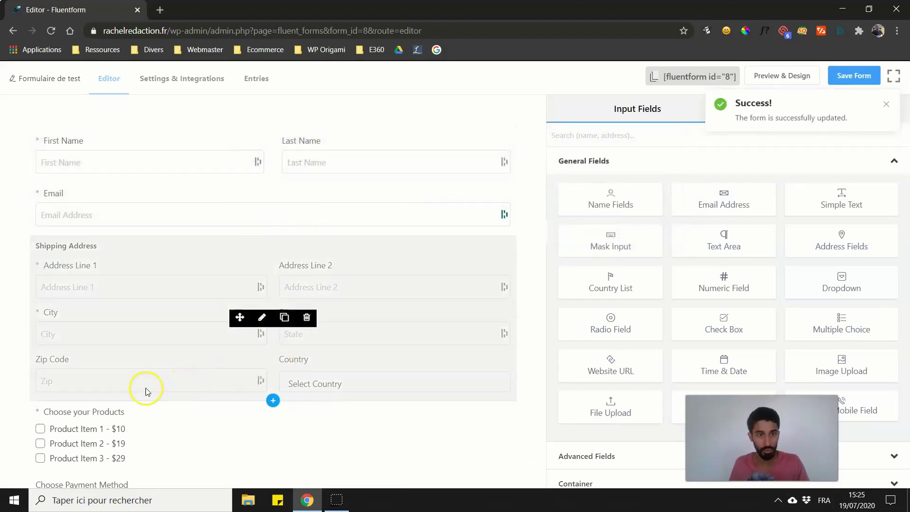
# Step: Open the Email field's customization options
pyautogui.moveTo(237, 207)
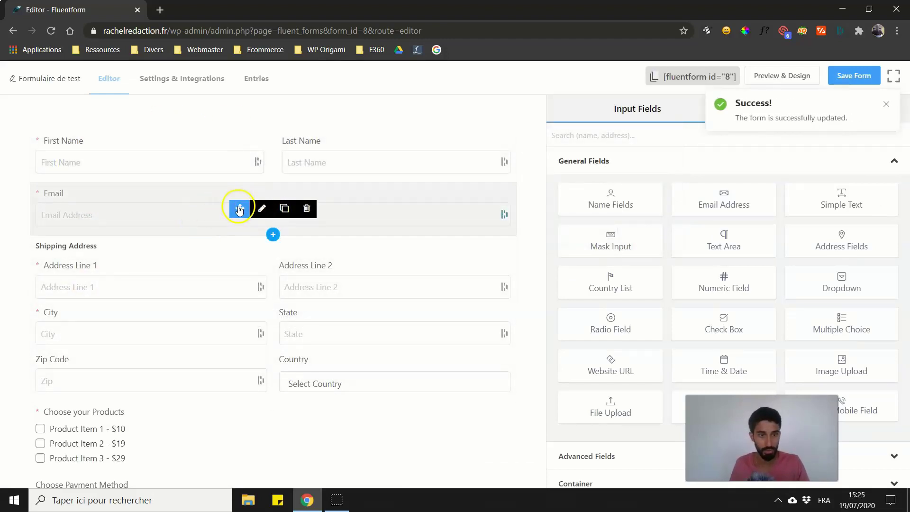
pyautogui.moveTo(239, 209); pyautogui.dragTo(222, 215)
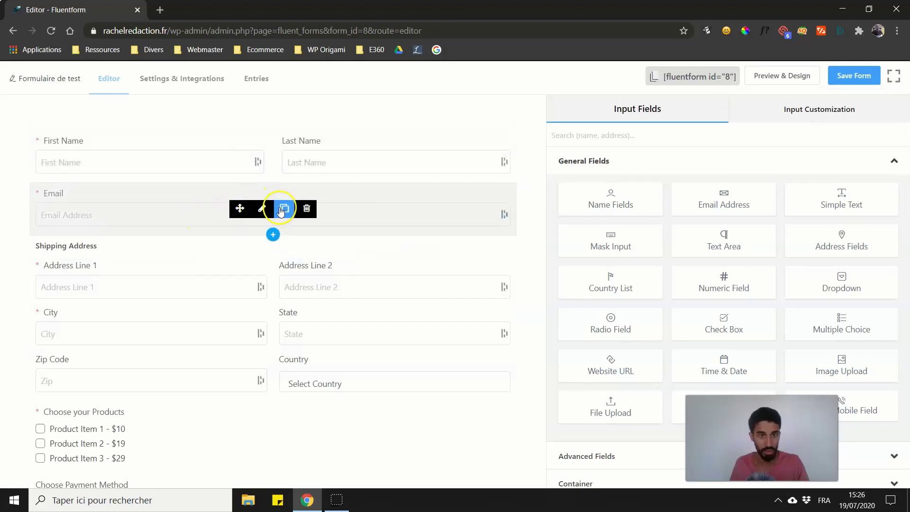
pyautogui.click(264, 210)
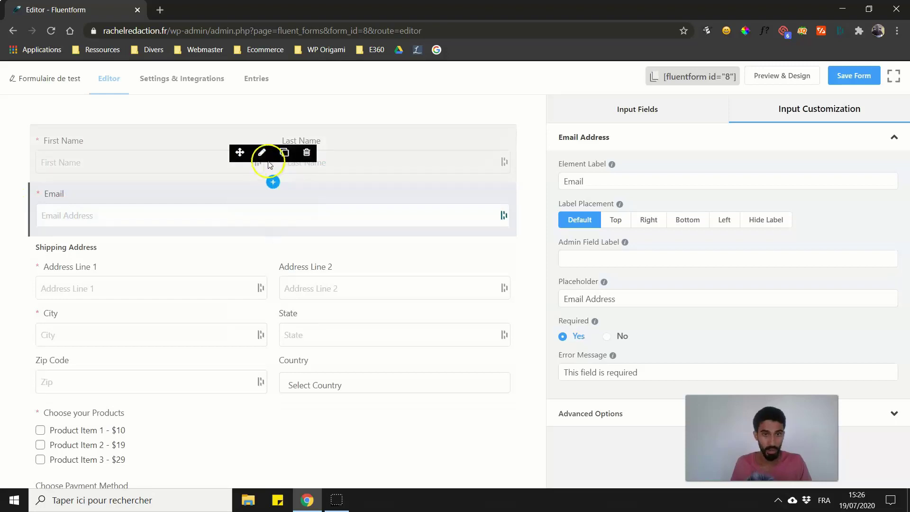
# Step: Open the name field's customization options and disable the First Name input
pyautogui.click(258, 155)
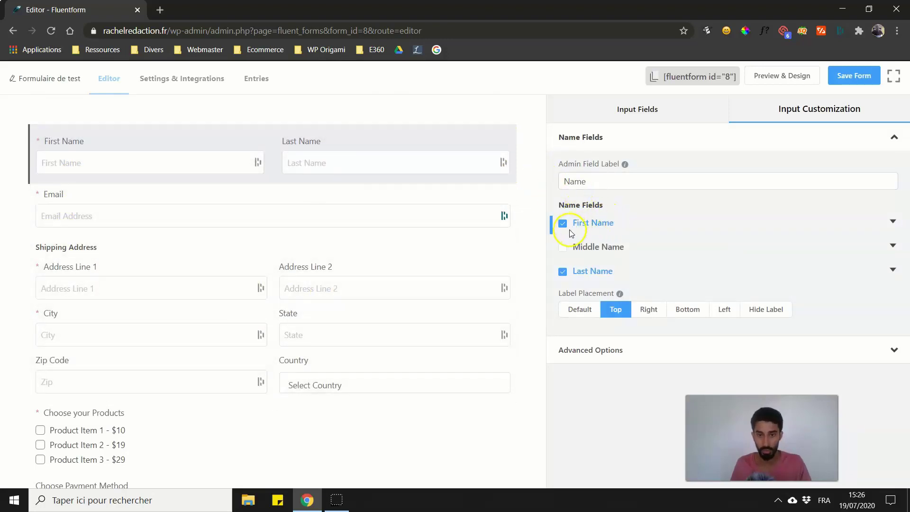
pyautogui.click(563, 225)
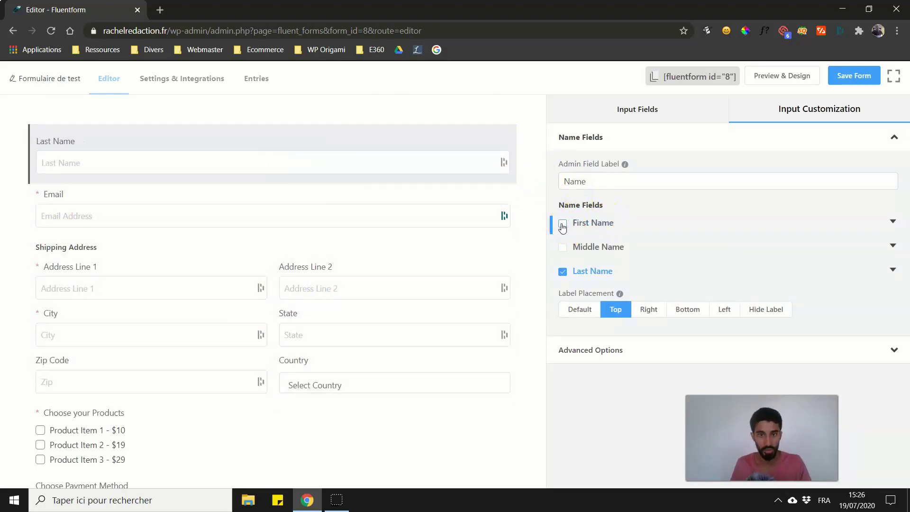
# Step: Re-enable the First Name input of the name field and switch the Middle Name input on and back off
pyautogui.click(563, 224)
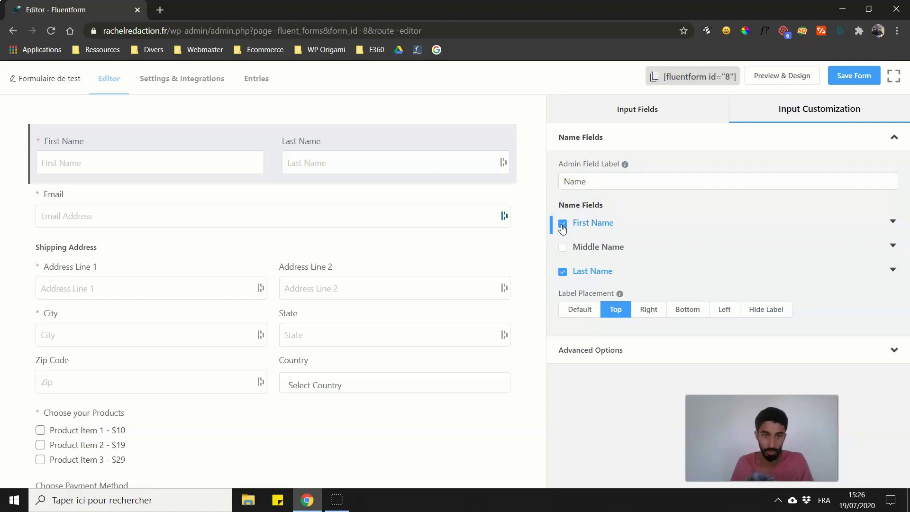
pyautogui.click(562, 247)
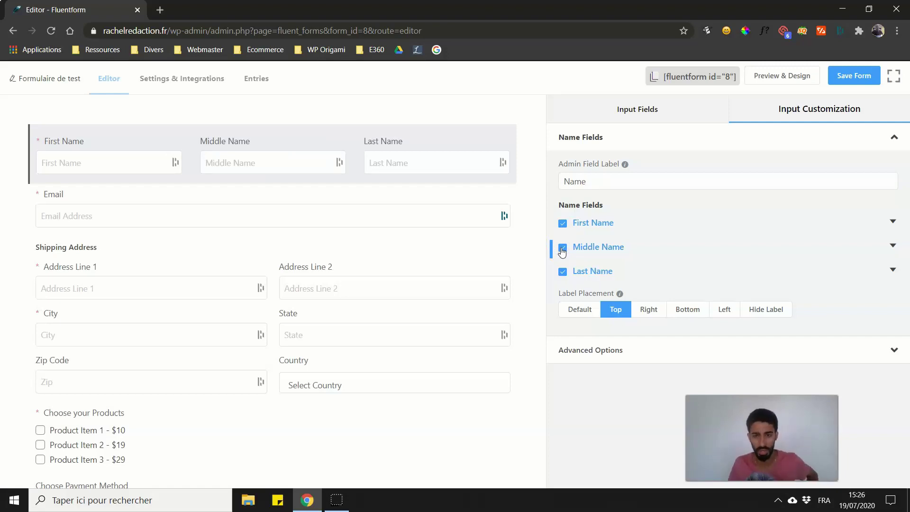
pyautogui.click(562, 248)
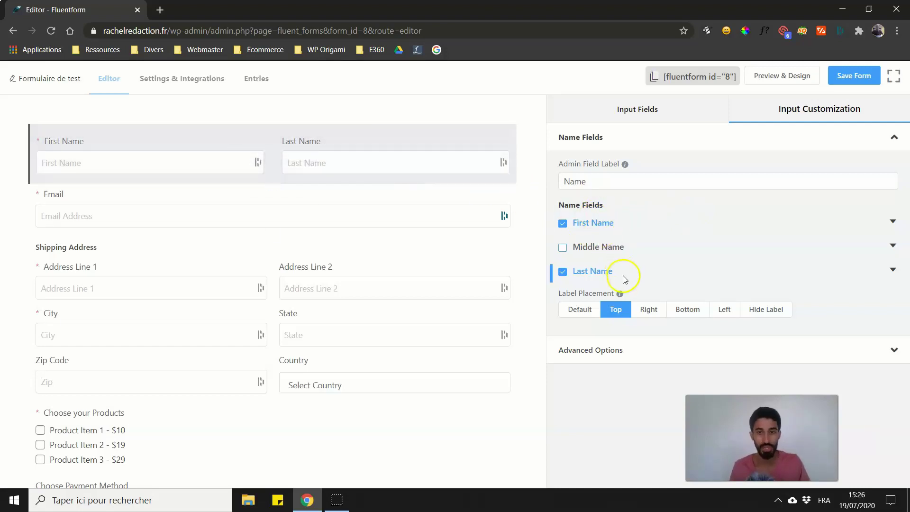
# Step: Open the Email field's customization options and set its placeholder to "Adresse email..."
pyautogui.moveTo(412, 193)
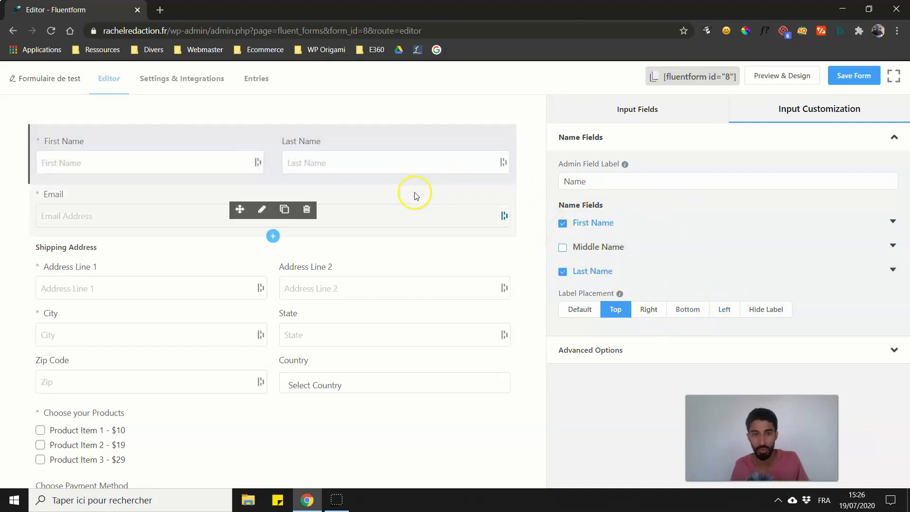
pyautogui.click(261, 211)
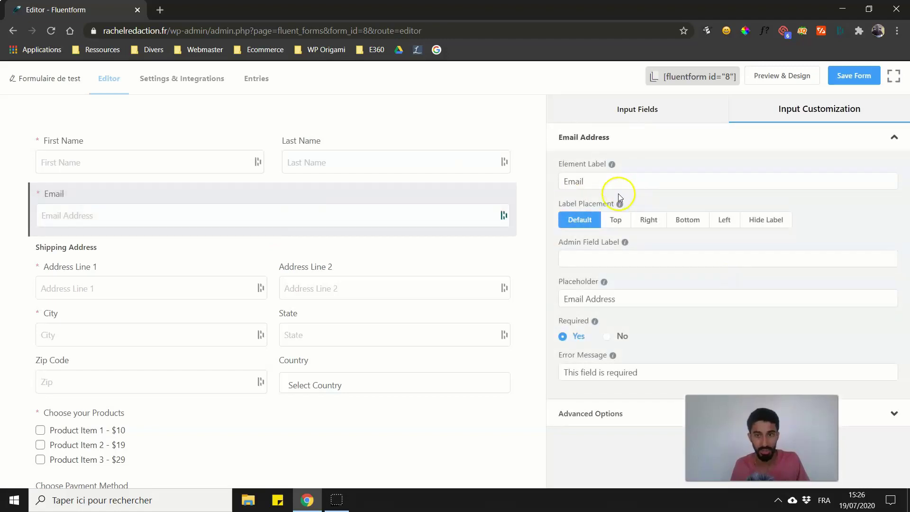
pyautogui.click(593, 185)
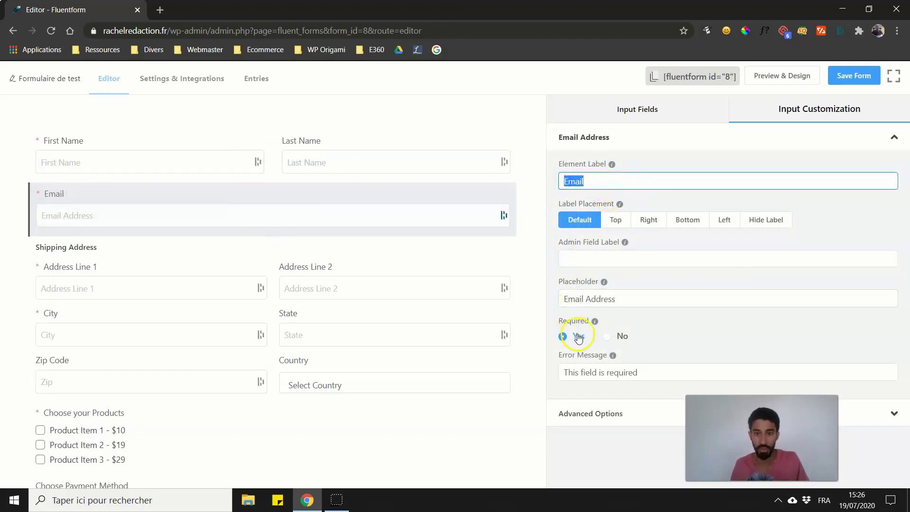
pyautogui.click(559, 298)
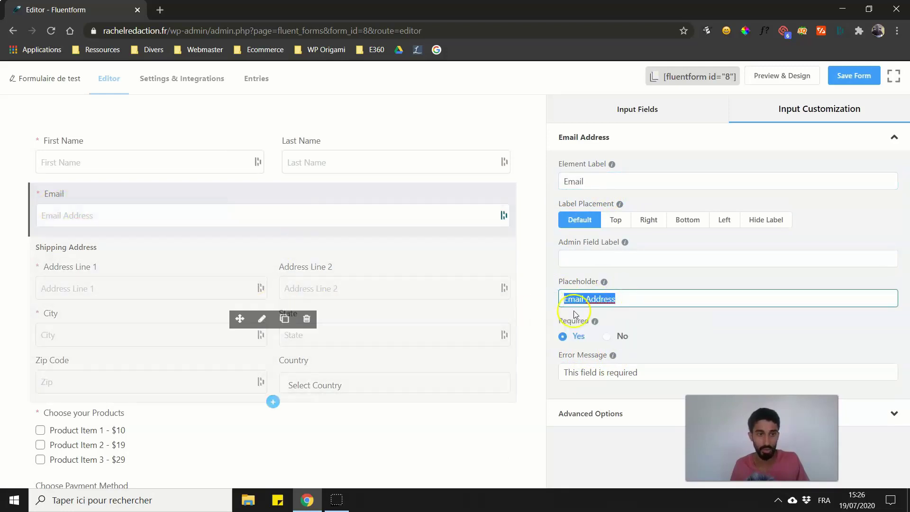
pyautogui.write('Adresse email...')
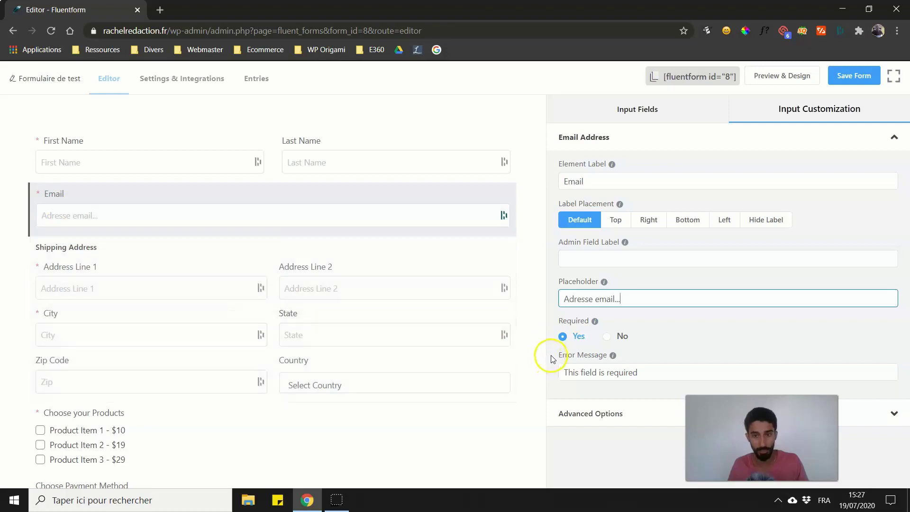
# Step: Switch the Email field's Required setting to No and back to Yes, and select its error message text
pyautogui.click(609, 337)
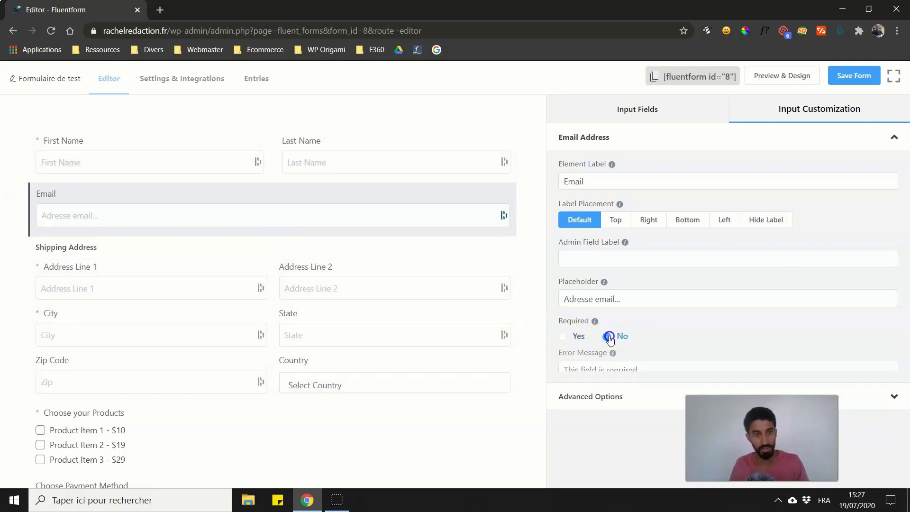
pyautogui.click(560, 337)
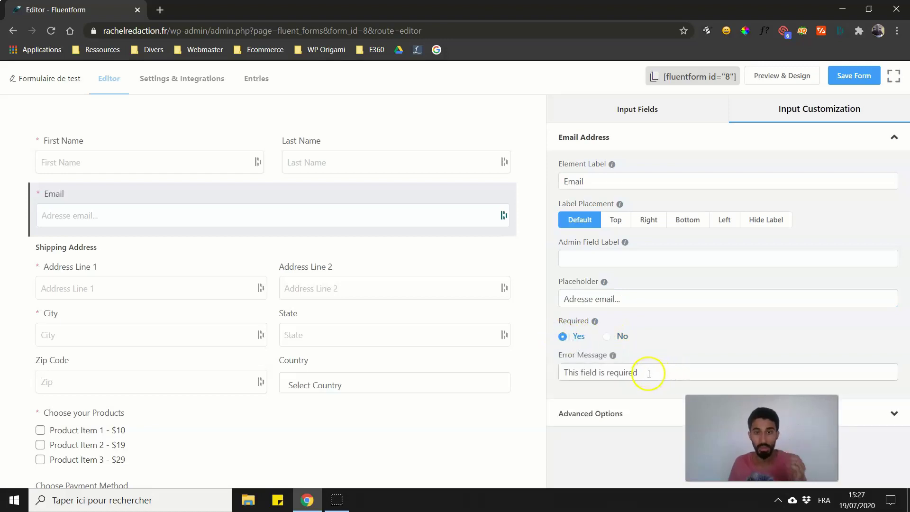
pyautogui.moveTo(649, 373); pyautogui.dragTo(538, 366)
pyautogui.scroll(-3, 429, 229)
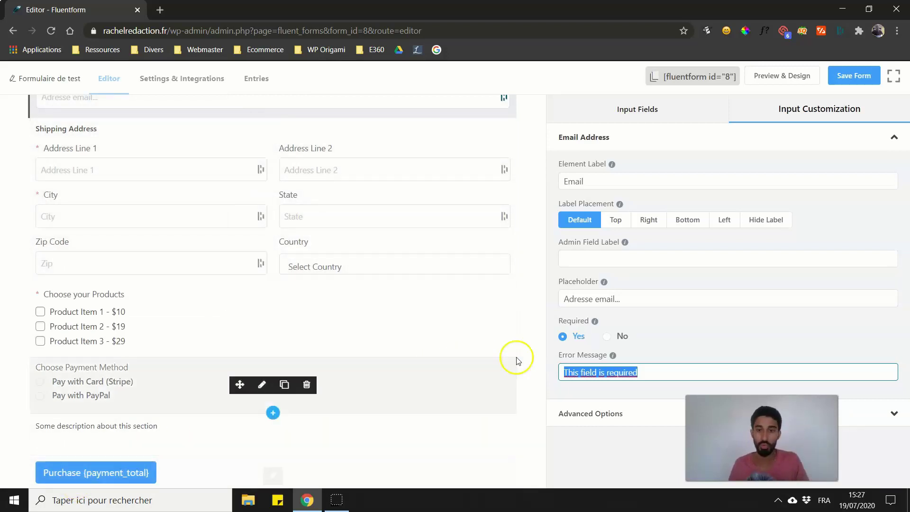
pyautogui.scroll(1, 386, 284)
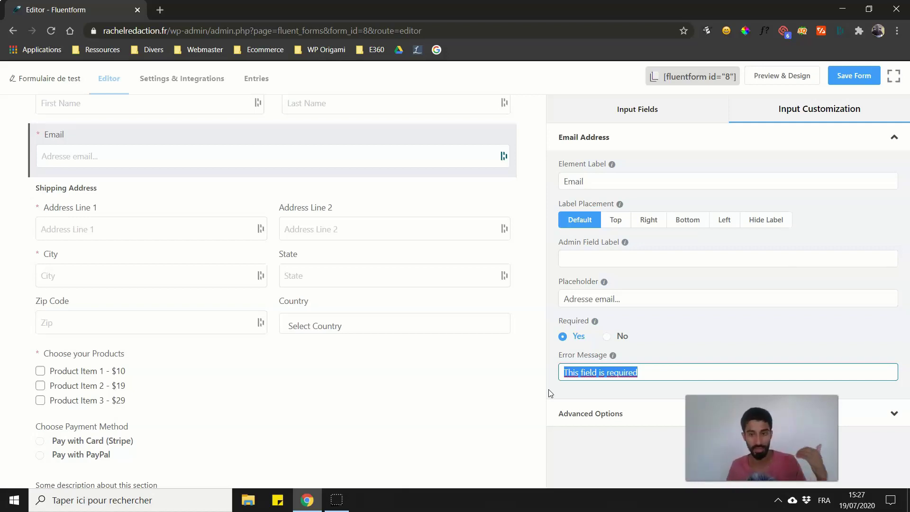
pyautogui.scroll(1, 491, 270)
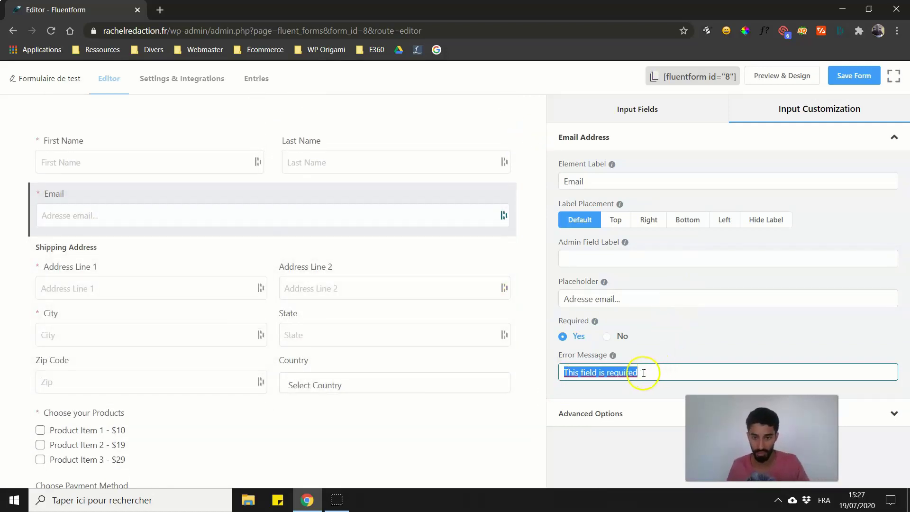
# Step: Examine the Email field's advanced options, including the default value, help message, name attribute and conditional logic
pyautogui.click(586, 411)
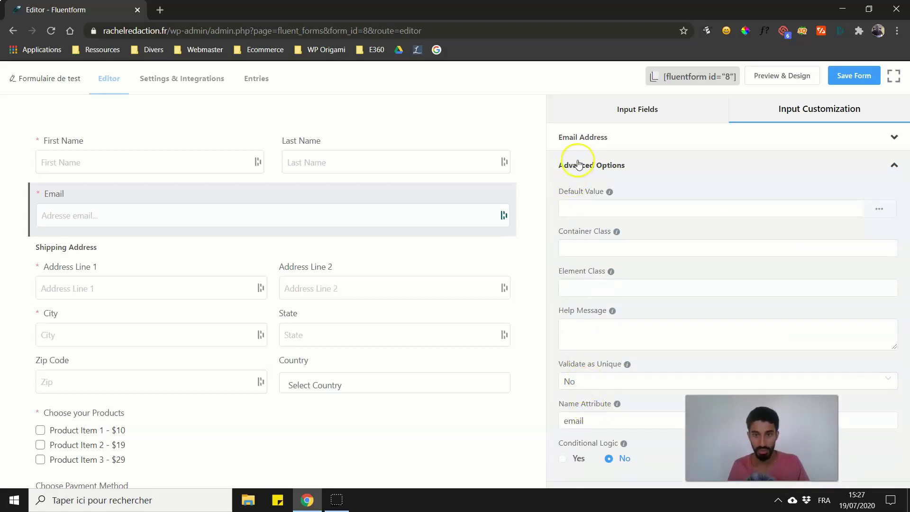
pyautogui.click(593, 141)
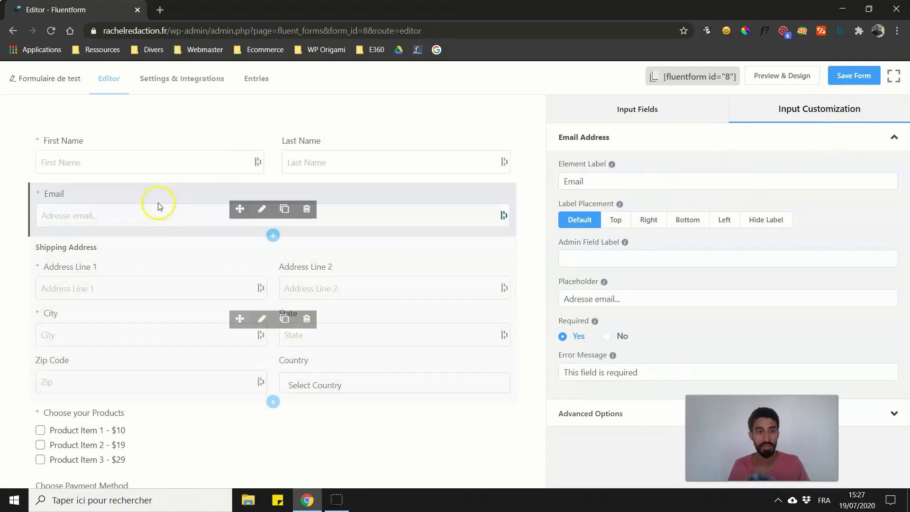
pyautogui.moveTo(304, 225)
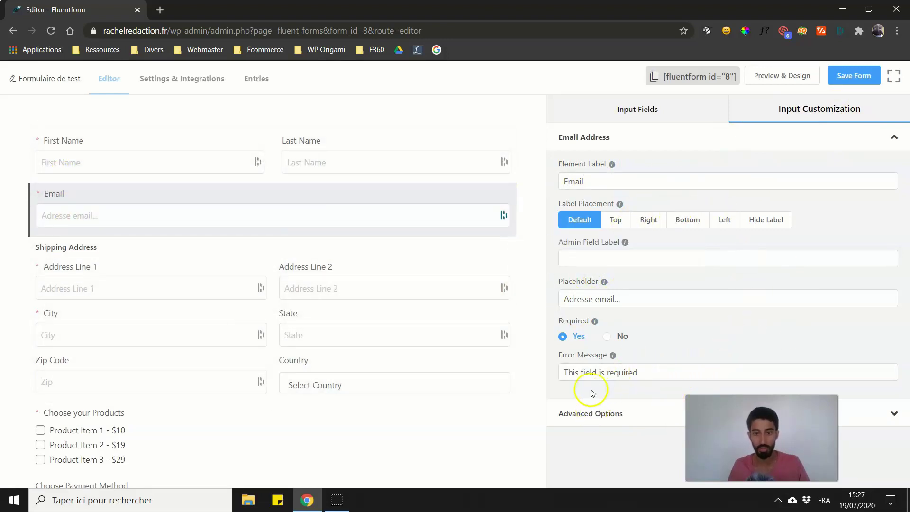
pyautogui.click(597, 142)
pyautogui.click(596, 139)
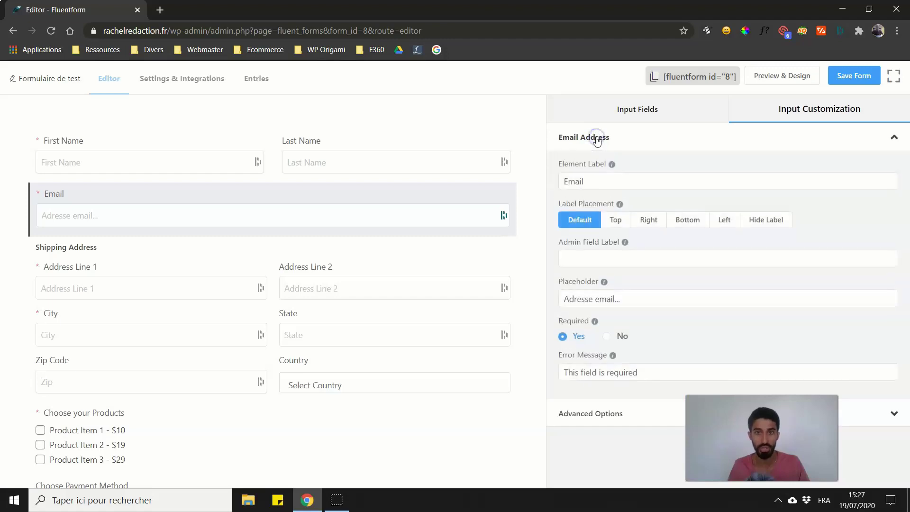
pyautogui.click(581, 416)
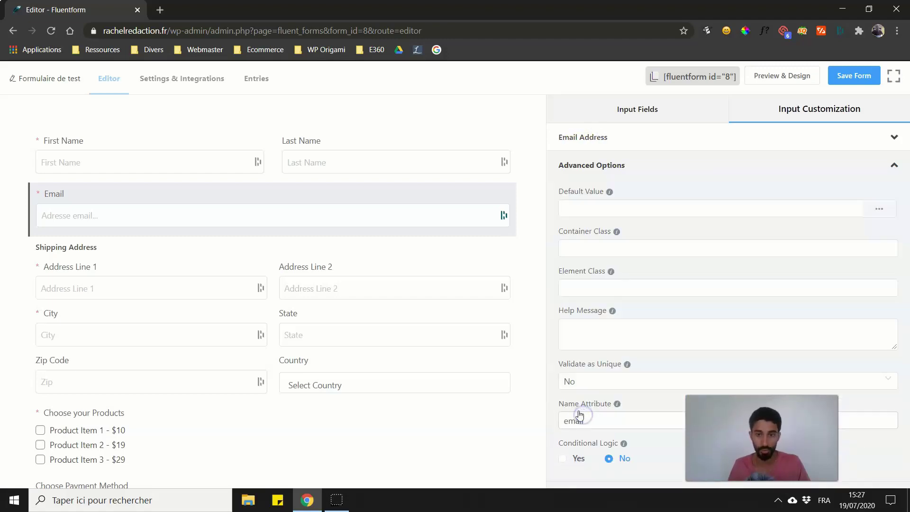
pyautogui.scroll(-1, 576, 404)
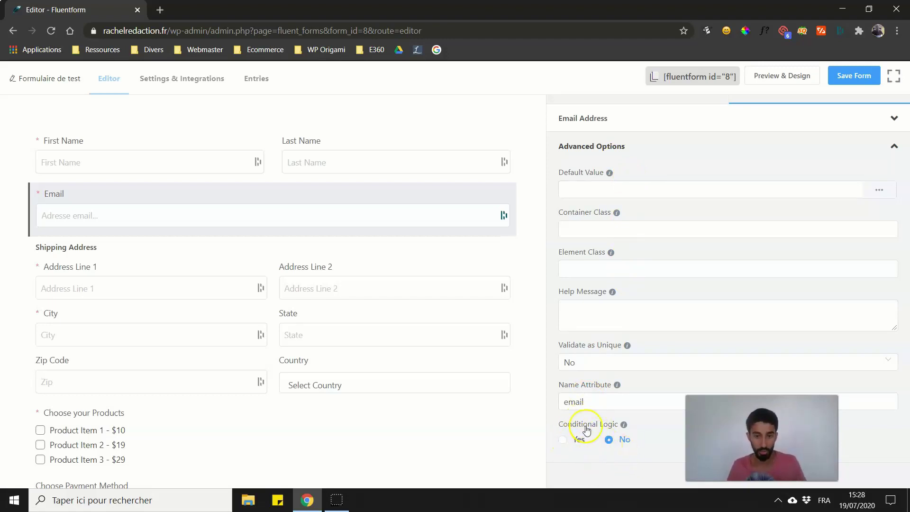
pyautogui.click(634, 146)
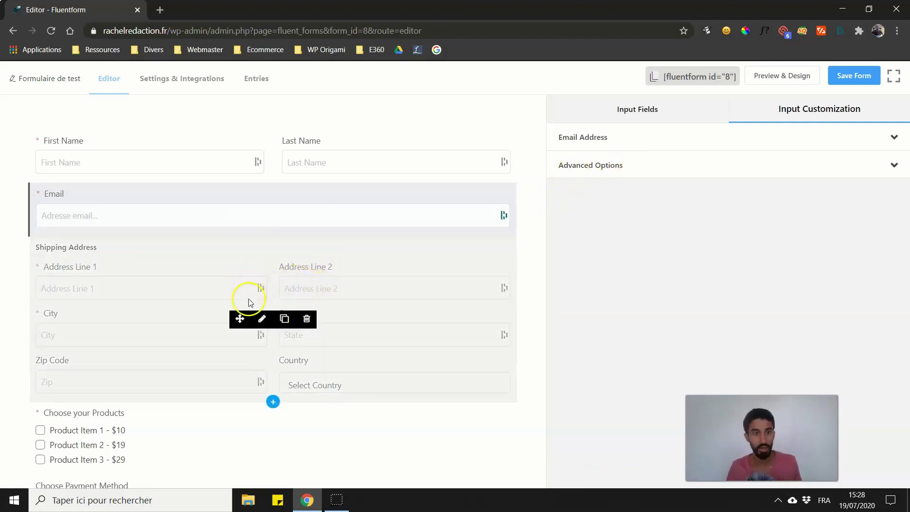
# Step: Open the Shipping Address field's customization options and expand the Address Line 2 settings
pyautogui.click(262, 319)
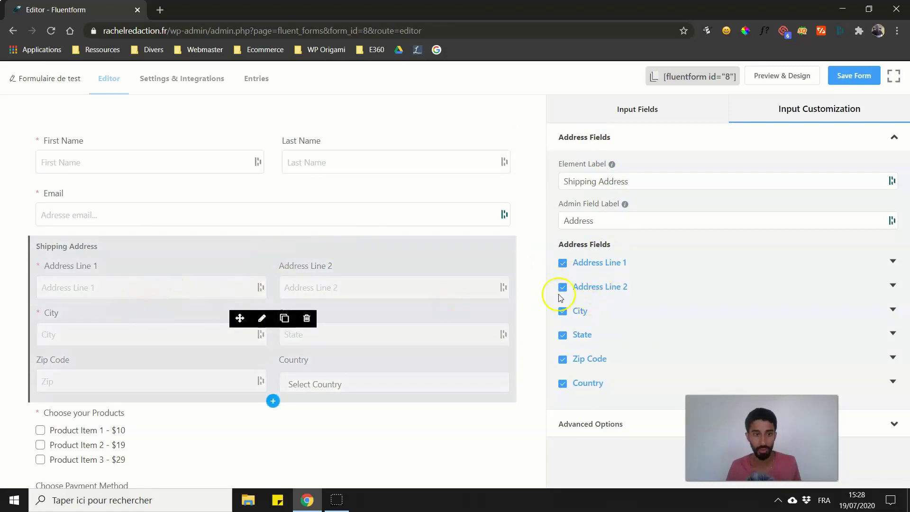
pyautogui.click(894, 287)
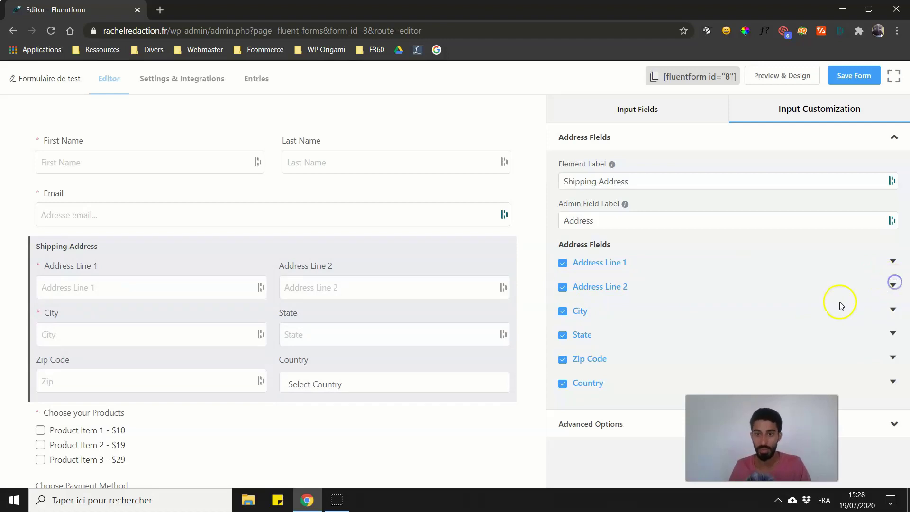
pyautogui.click(893, 285)
pyautogui.scroll(-3, 759, 305)
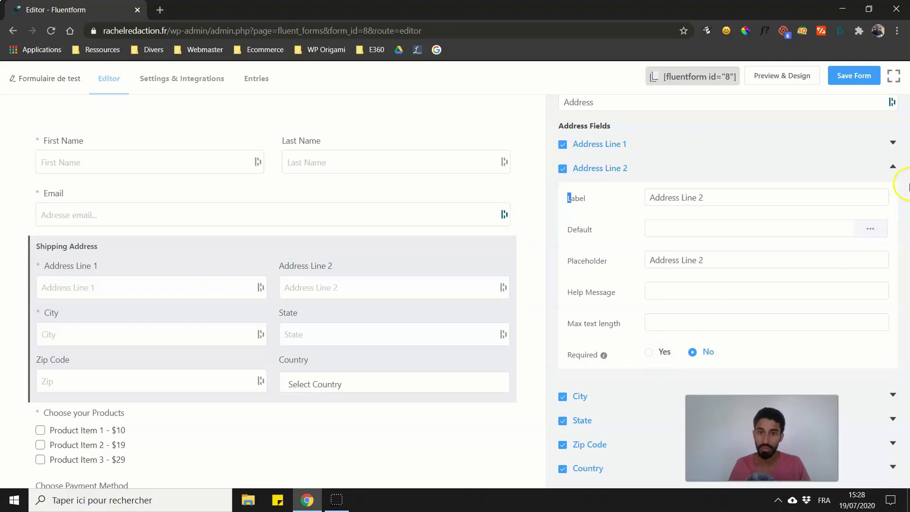
# Step: Try the help message "xvgdfbgf" on Address Line 2, clear it and collapse that input's settings
pyautogui.click(653, 287)
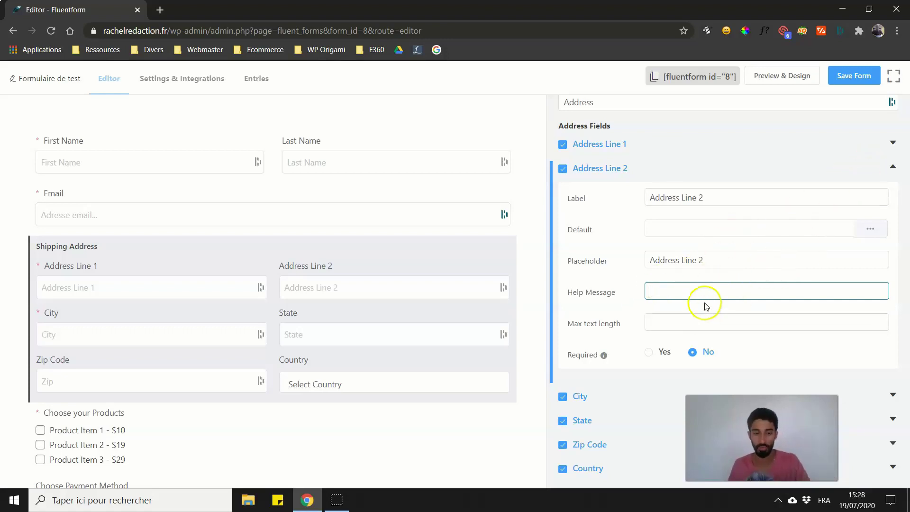
pyautogui.write('xvgdfbgf')
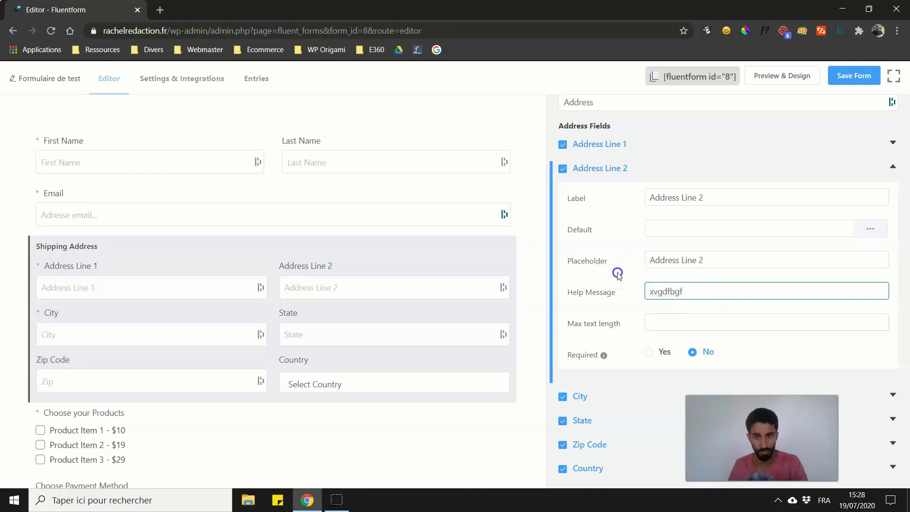
pyautogui.moveTo(687, 291); pyautogui.dragTo(605, 290)
pyautogui.press('BackSpace')
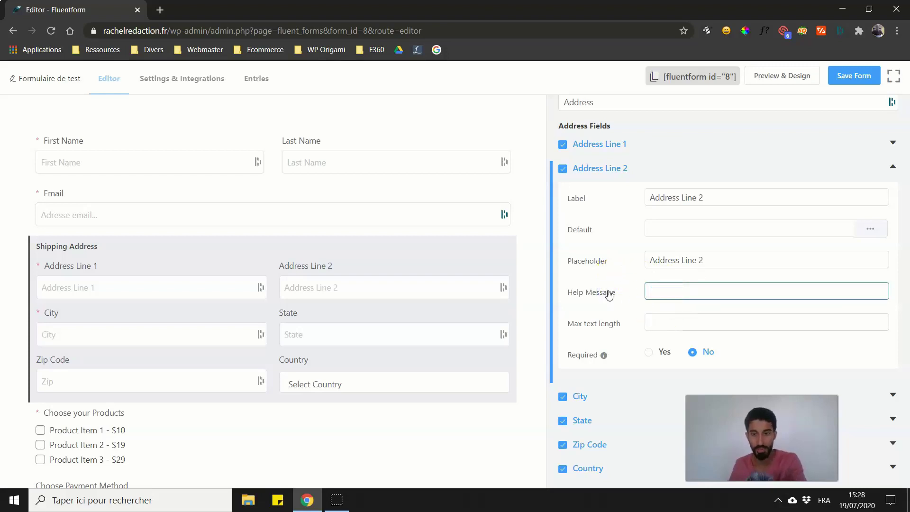
pyautogui.click(755, 228)
pyautogui.click(894, 167)
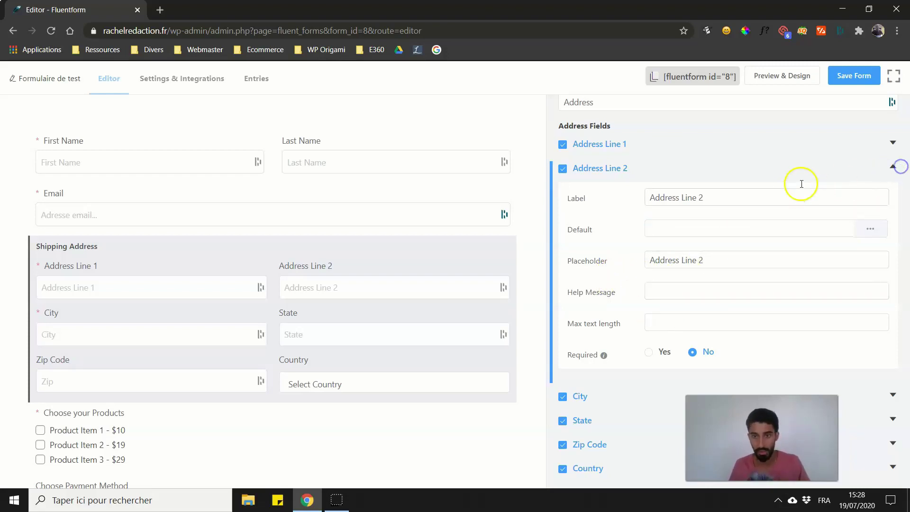
pyautogui.click(894, 167)
# Step: Open the customization options of the Choose your Products payment field and look over its settings
pyautogui.scroll(-3, 213, 284)
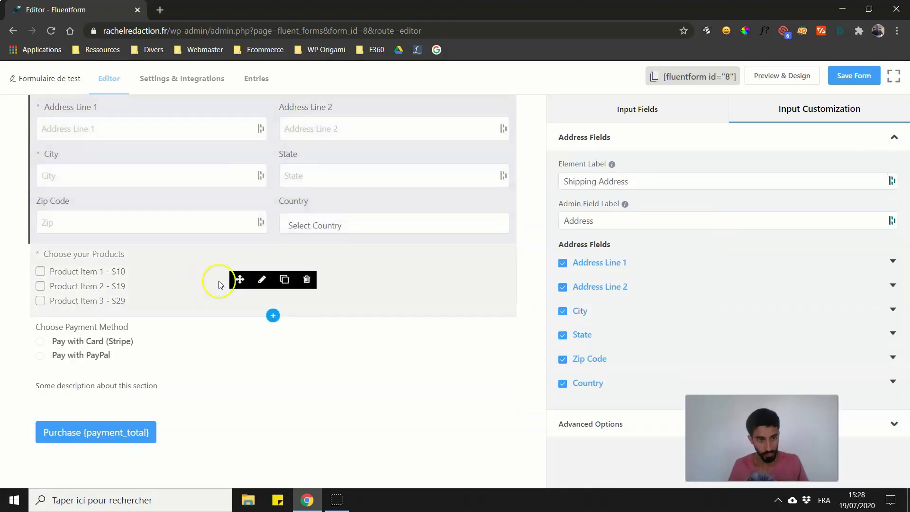
pyautogui.click(261, 279)
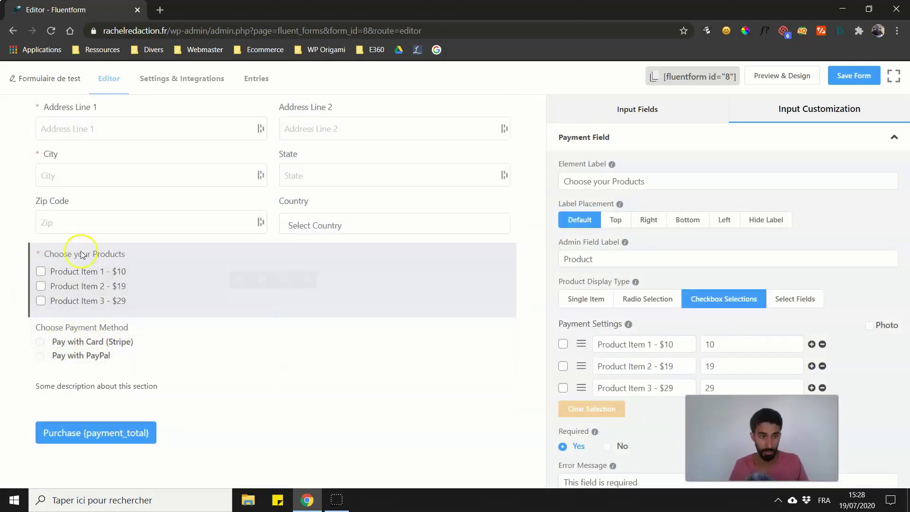
pyautogui.scroll(-1, 574, 281)
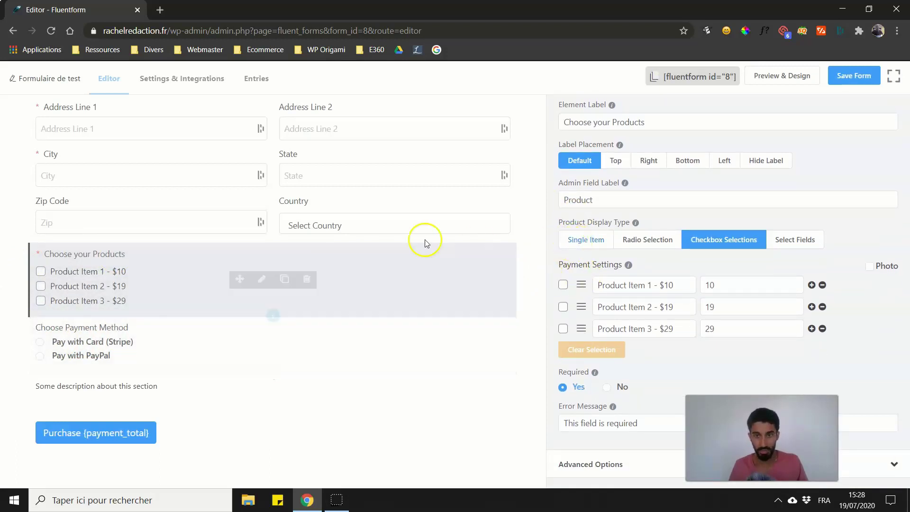
pyautogui.scroll(1, 643, 201)
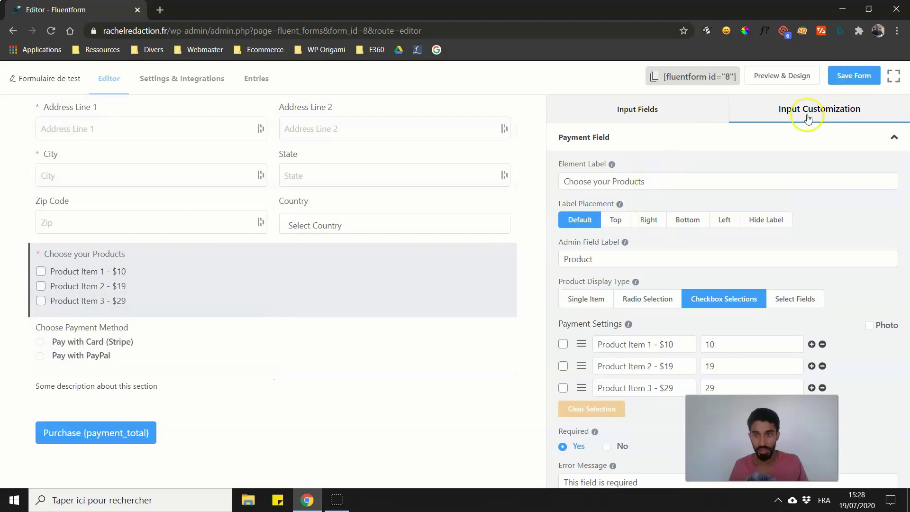
# Step: View the available input fields and return to the customization options of the Choose your Products field
pyautogui.click(656, 144)
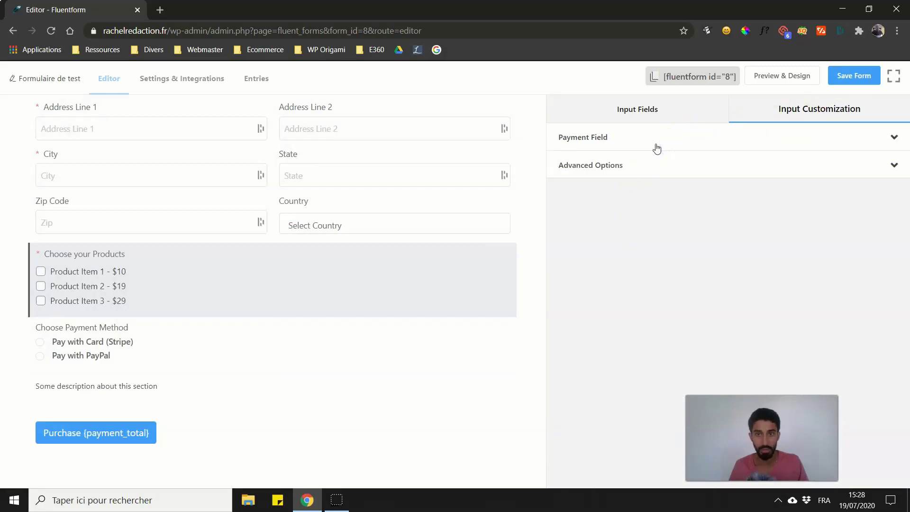
pyautogui.click(642, 110)
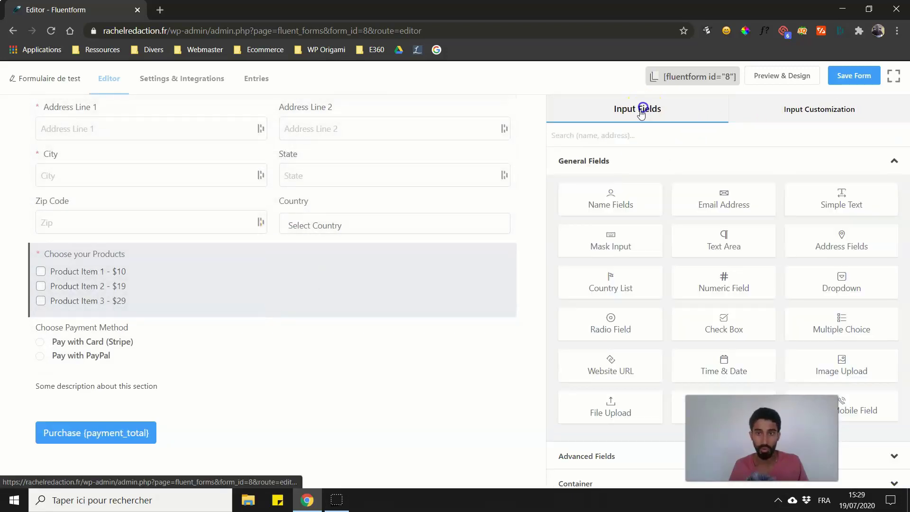
pyautogui.scroll(3, 147, 229)
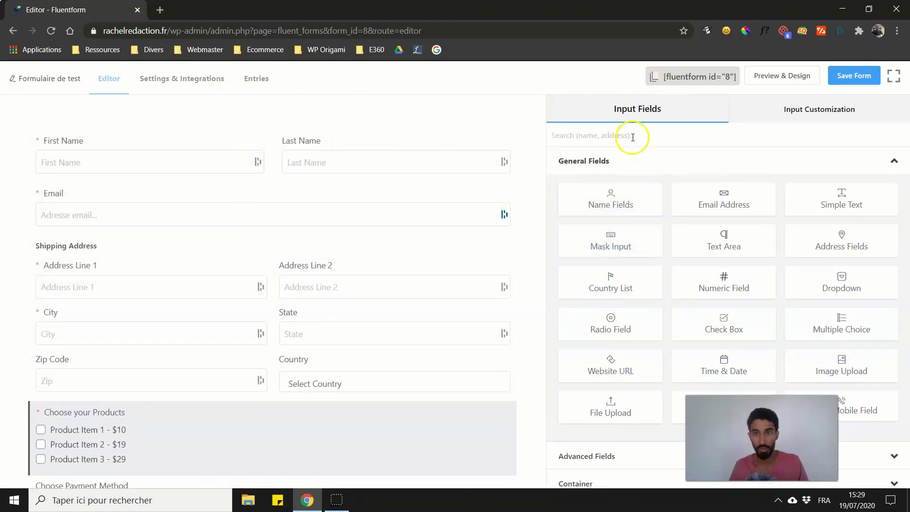
pyautogui.click(793, 110)
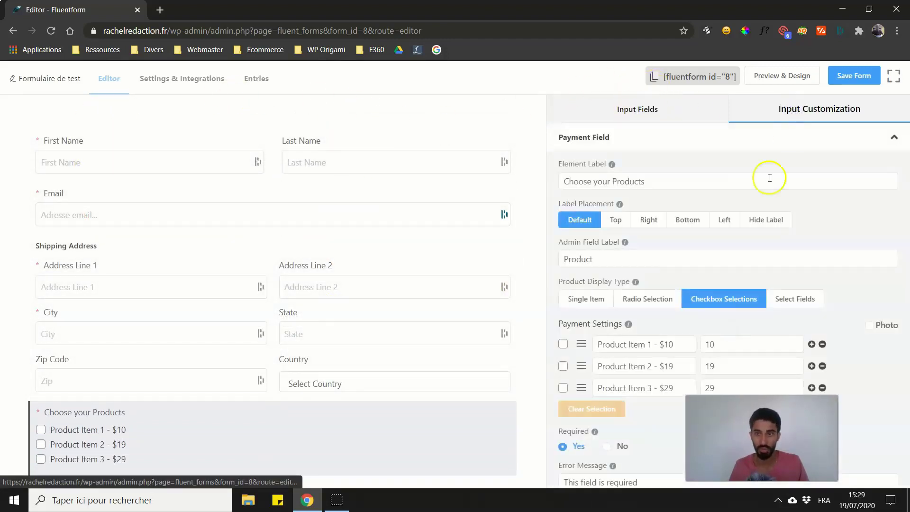
# Step: Try a Time & Date field above the Choose your Products field and delete it from the form
pyautogui.scroll(-3, 237, 313)
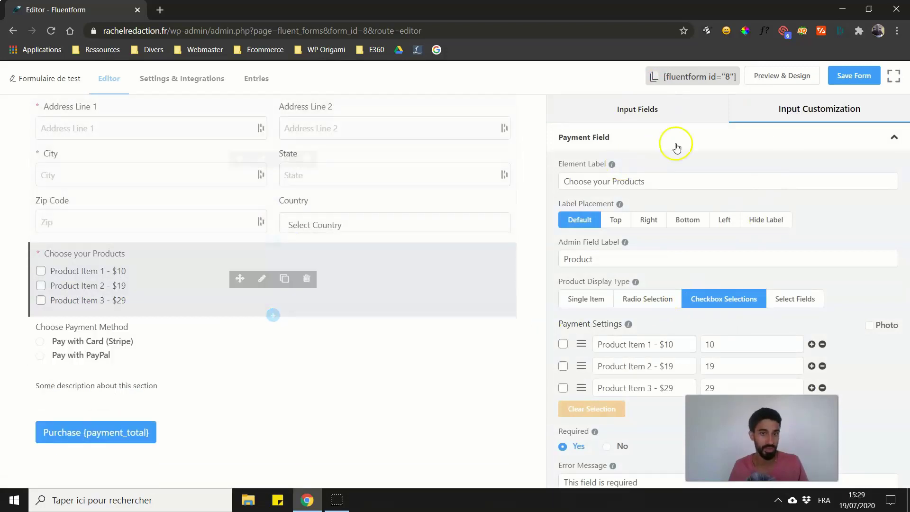
pyautogui.click(637, 110)
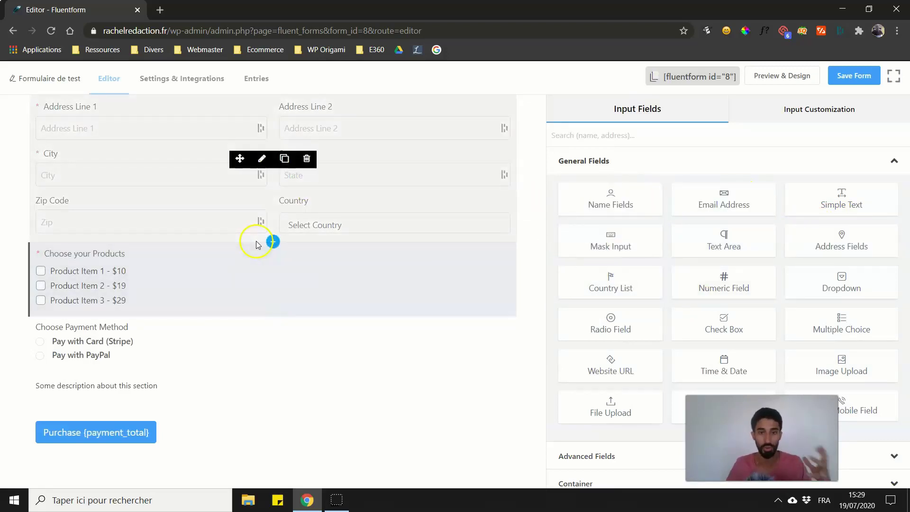
pyautogui.moveTo(742, 358); pyautogui.dragTo(223, 252)
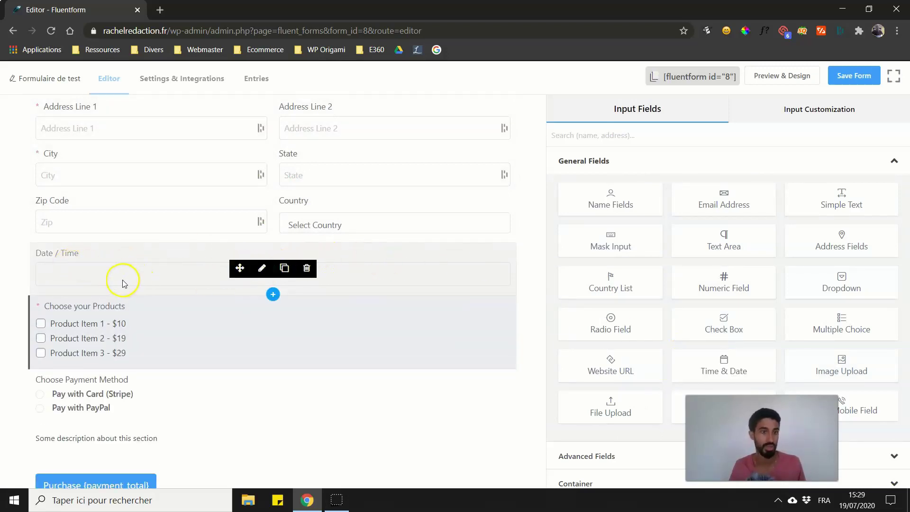
pyautogui.click(306, 268)
pyautogui.click(482, 203)
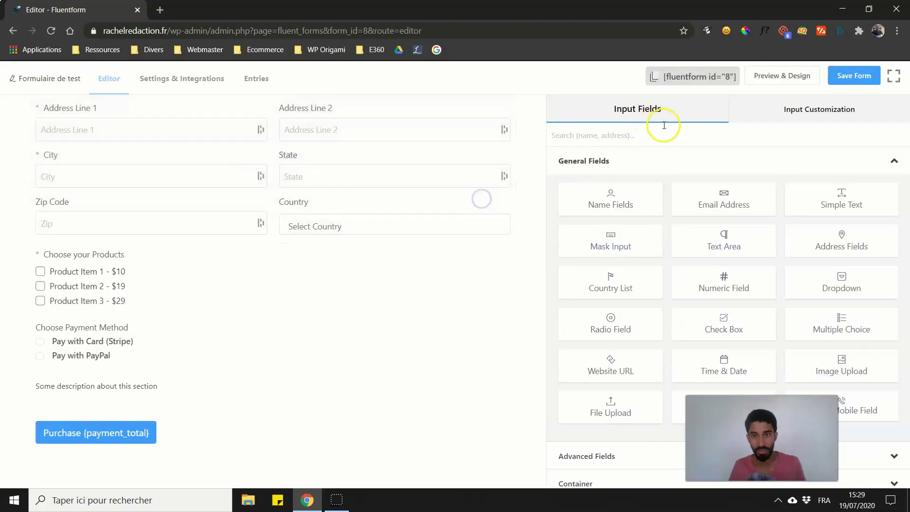
# Step: Look over the available Advanced Fields and collapse their list
pyautogui.scroll(-2, 682, 287)
pyautogui.click(674, 395)
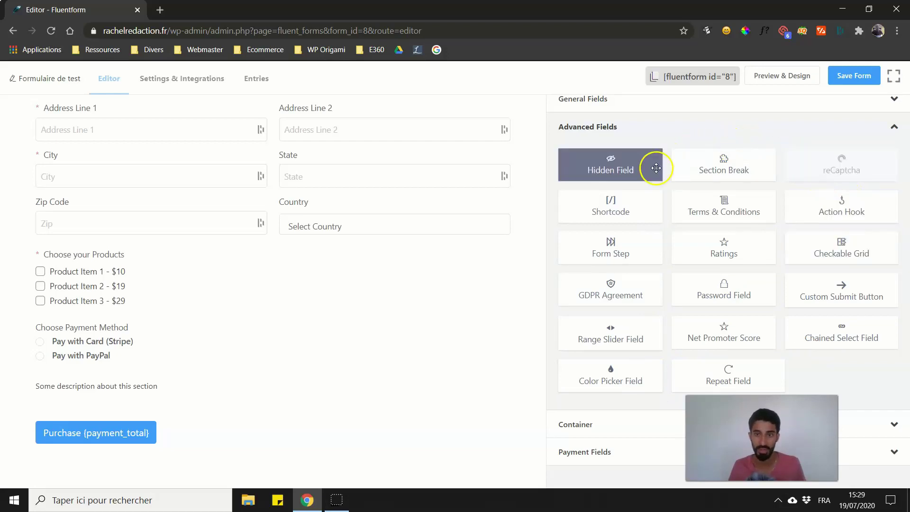
pyautogui.click(709, 130)
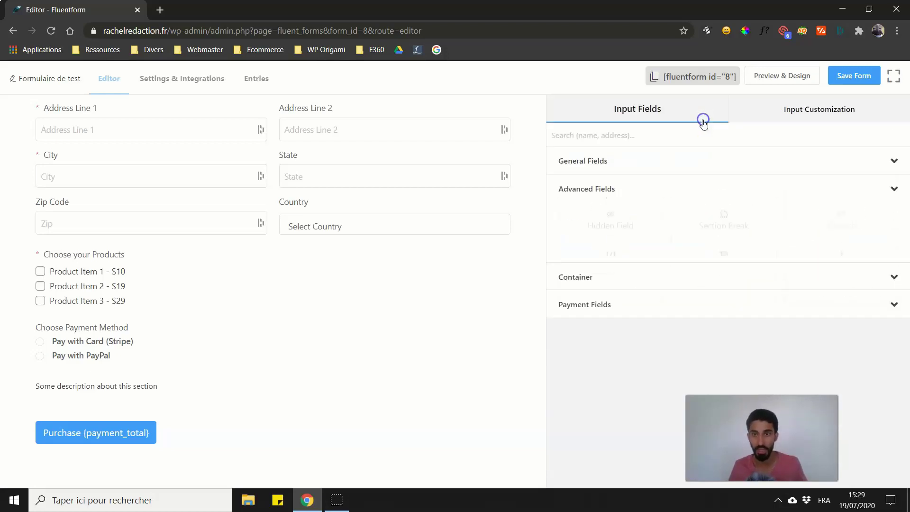
# Step: Switch the Choose your Products field to the Single Item display type with a payment amount of 20
pyautogui.click(261, 279)
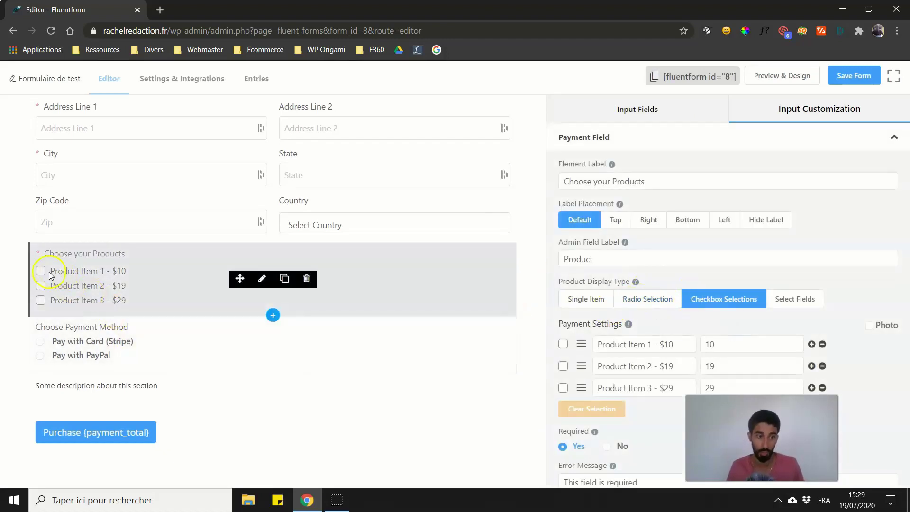
pyautogui.click(578, 303)
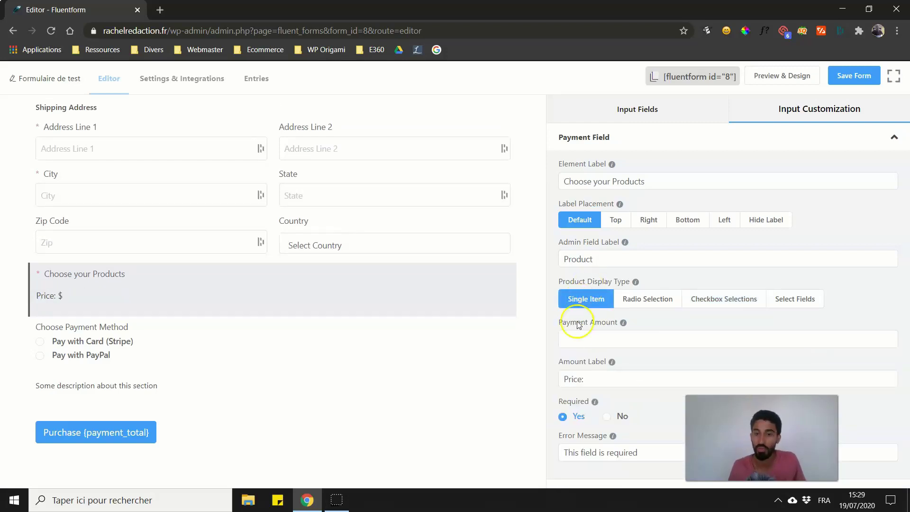
pyautogui.click(591, 377)
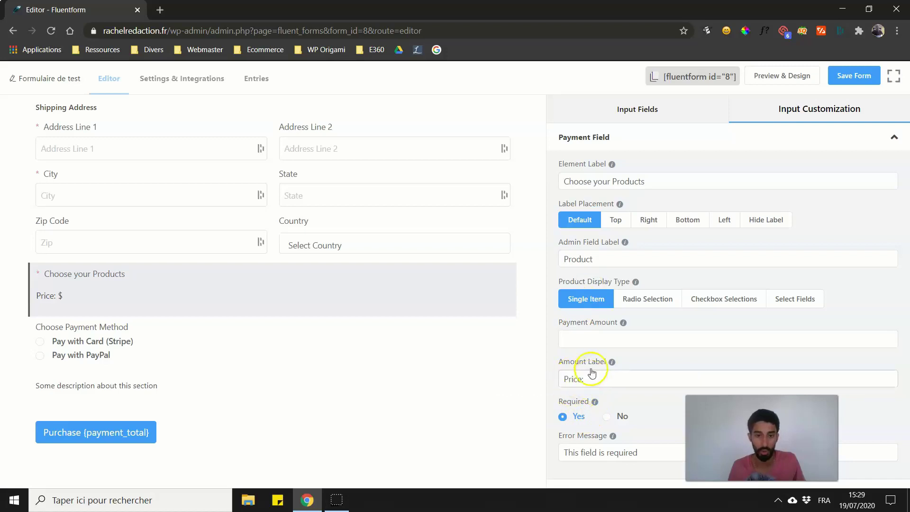
pyautogui.click(578, 334)
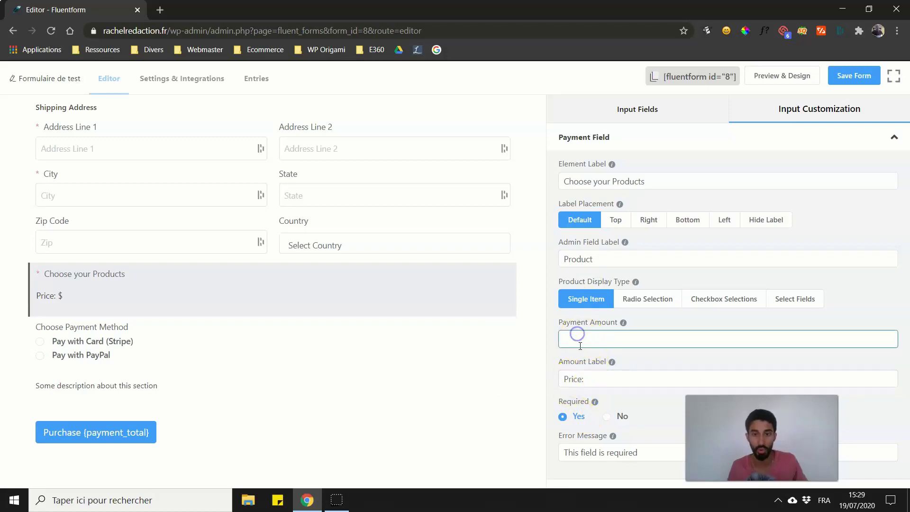
pyautogui.click(659, 359)
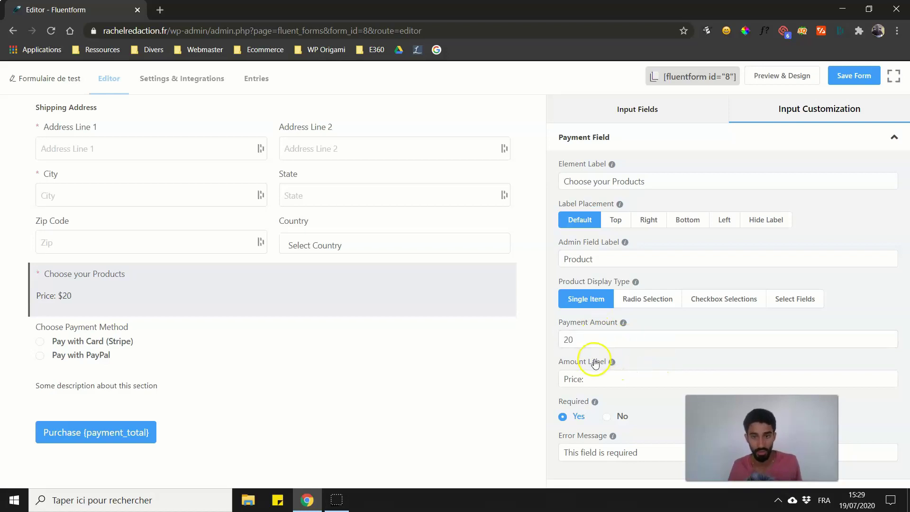
# Step: Change the single item's amount label to "Prix:"
pyautogui.click(595, 381)
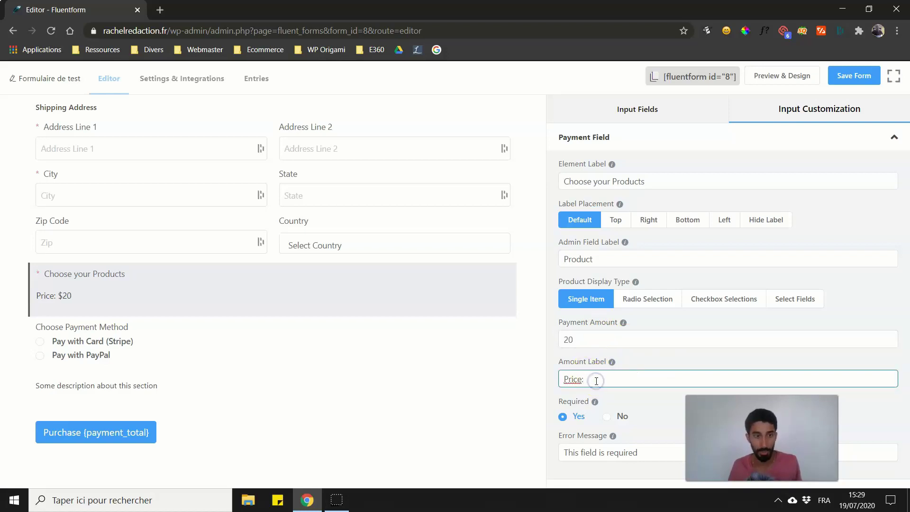
pyautogui.moveTo(596, 381); pyautogui.dragTo(493, 397)
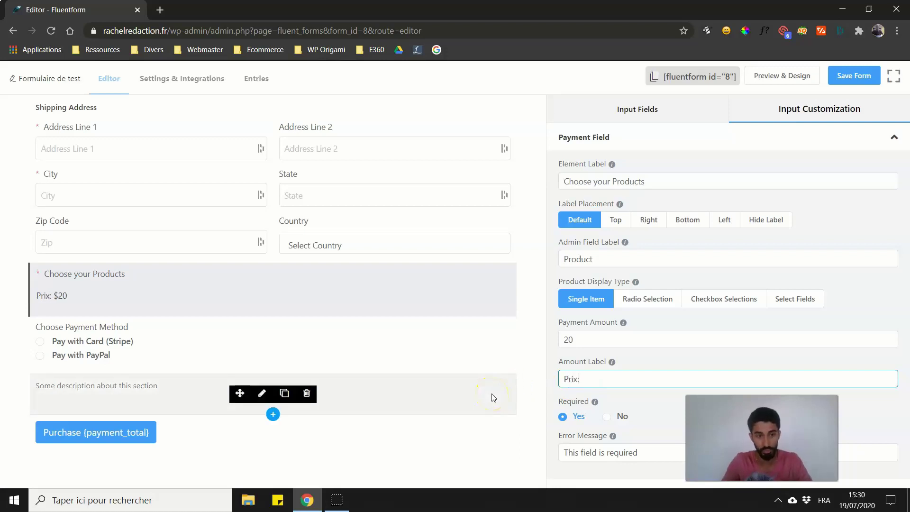
pyautogui.scroll(-1, 669, 353)
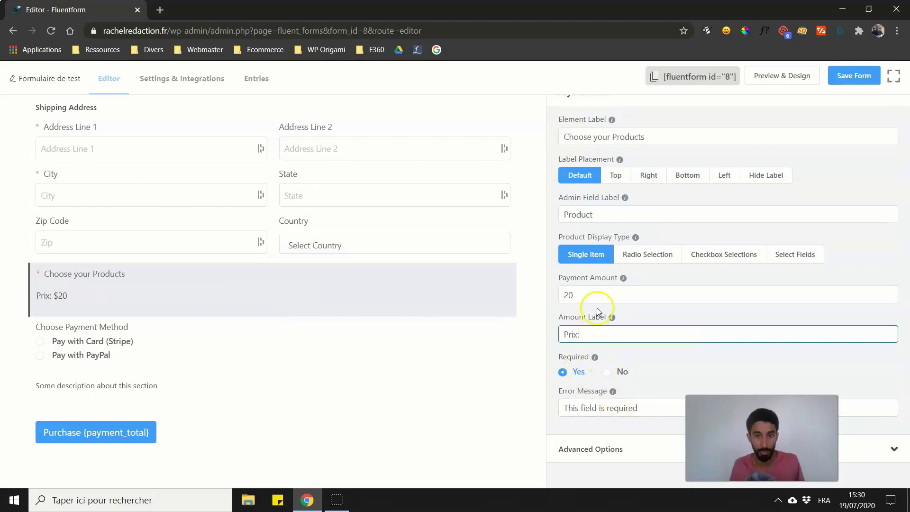
pyautogui.scroll(1, 602, 303)
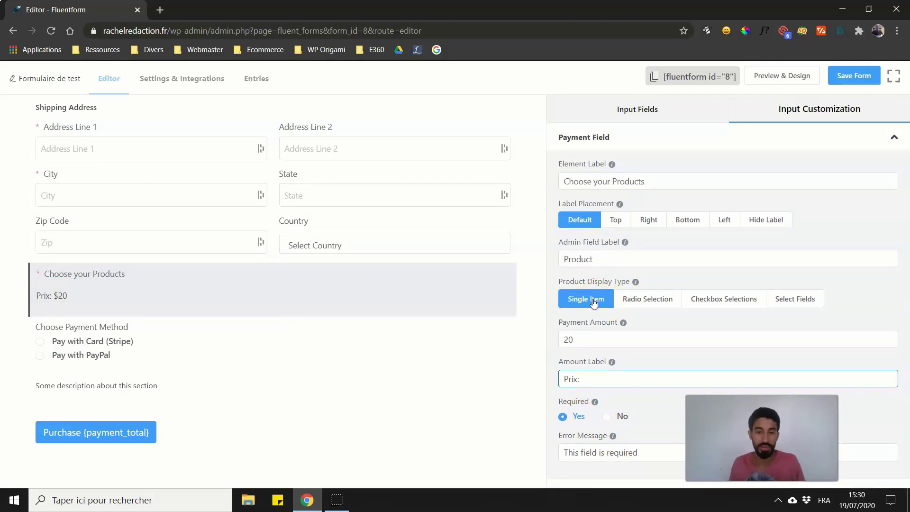
# Step: Switch the product display type to Radio Selection and try selecting Product Item 1 as the default choice
pyautogui.click(632, 297)
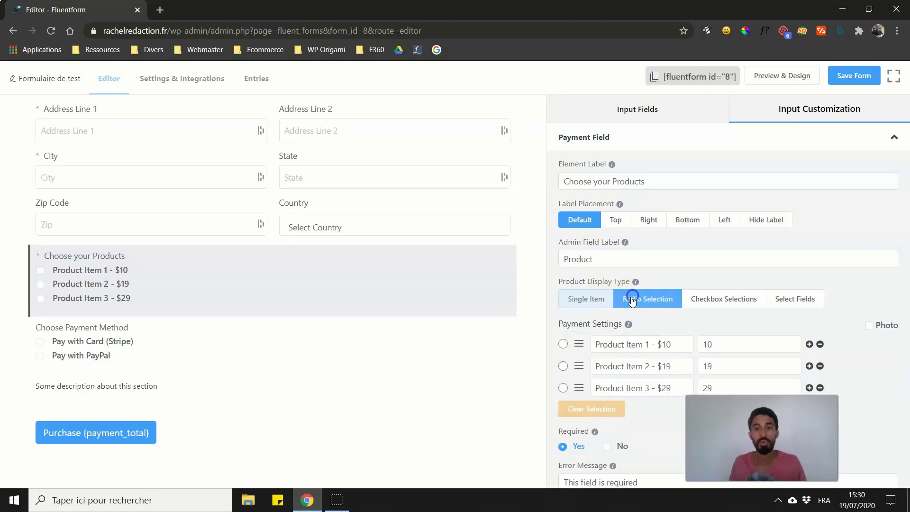
pyautogui.click(563, 345)
pyautogui.click(34, 267)
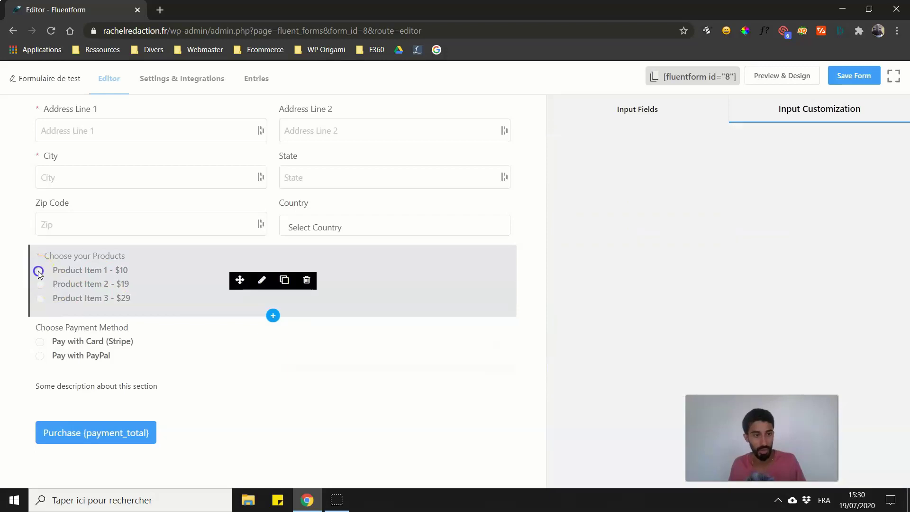
pyautogui.click(291, 296)
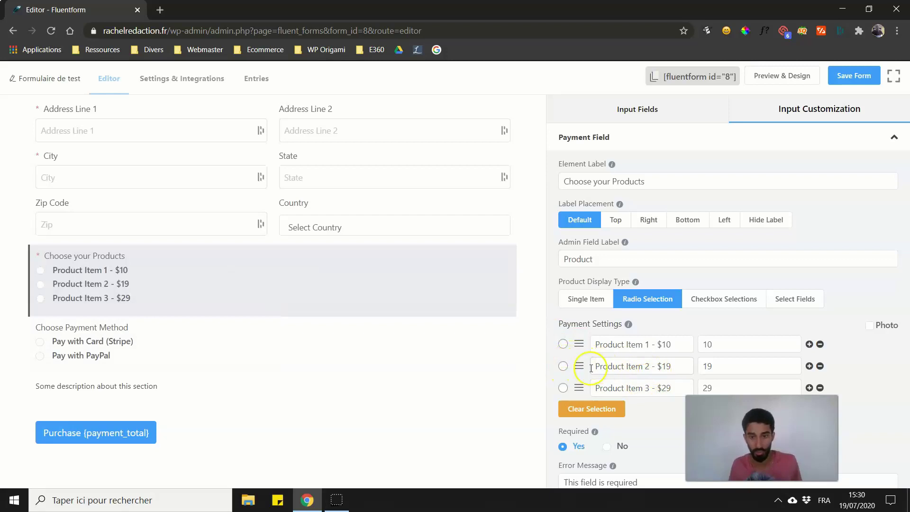
# Step: Try reordering Product Item 2 and examine the price values of the three product items
pyautogui.moveTo(579, 366)
pyautogui.mouseDown()
pyautogui.moveTo(583, 349)
pyautogui.moveTo(579, 397)
pyautogui.moveTo(582, 380)
pyautogui.mouseUp()
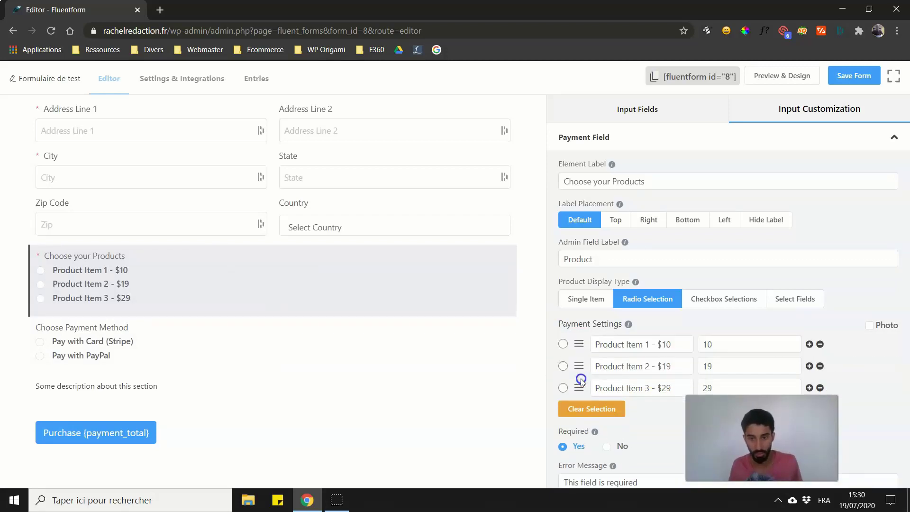
pyautogui.click(742, 346)
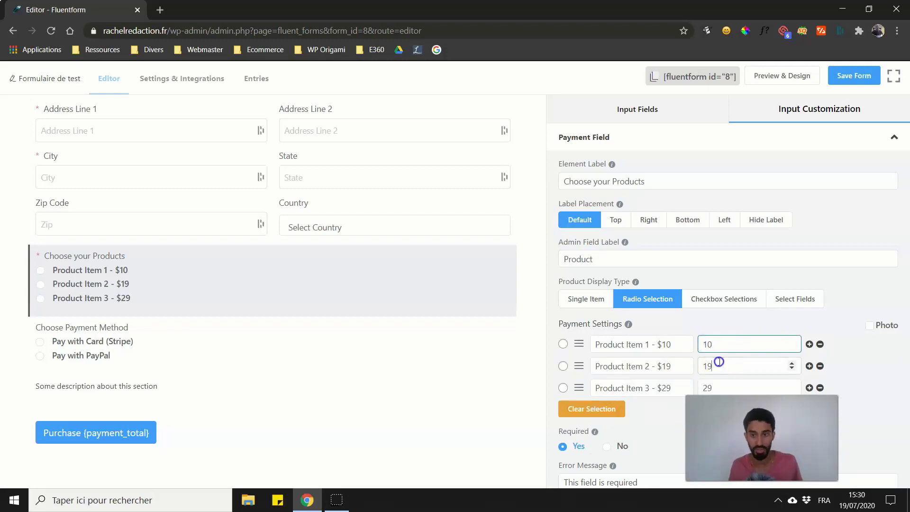
pyautogui.click(717, 384)
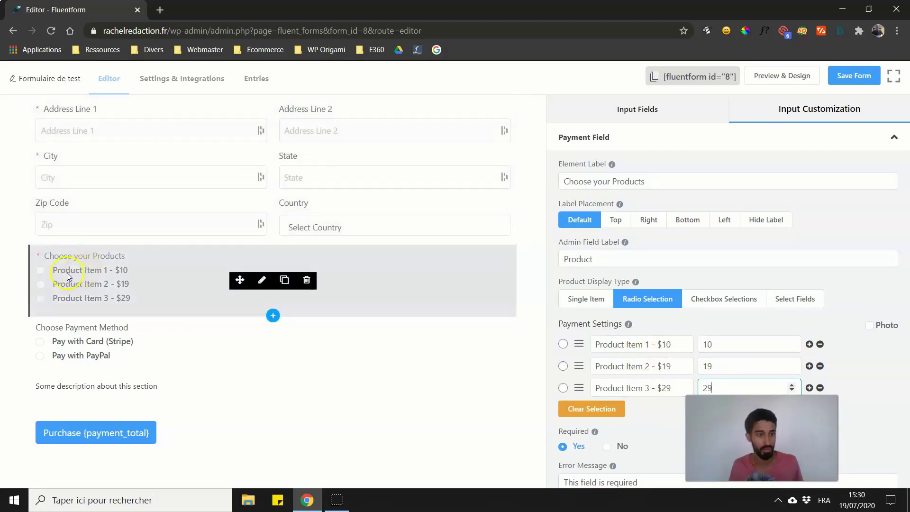
# Step: Relabel the first product item as "Product Item 1 - 10€" and compare the label with its price value
pyautogui.click(659, 346)
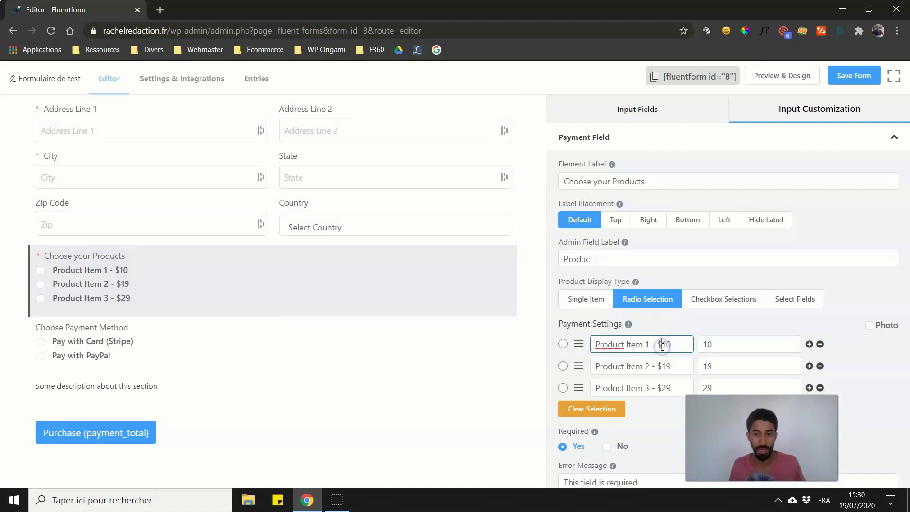
pyautogui.press('Delete')
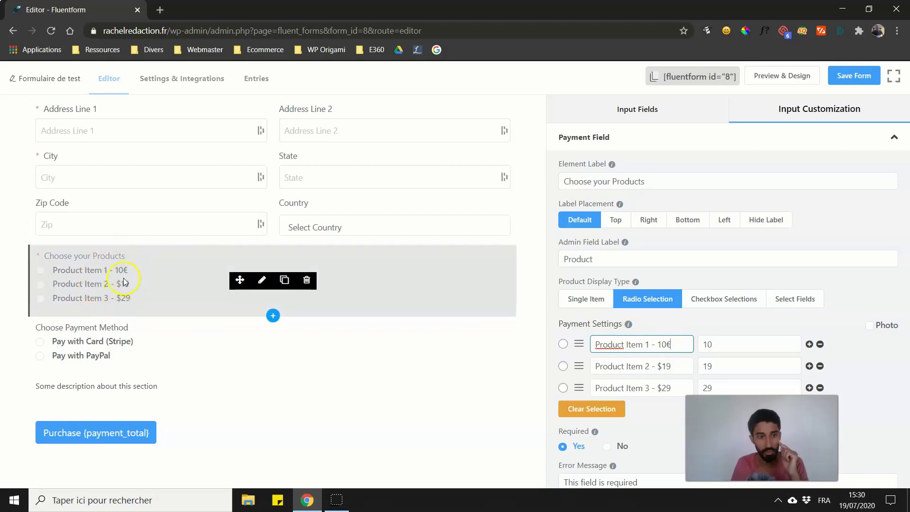
pyautogui.doubleClick(718, 340)
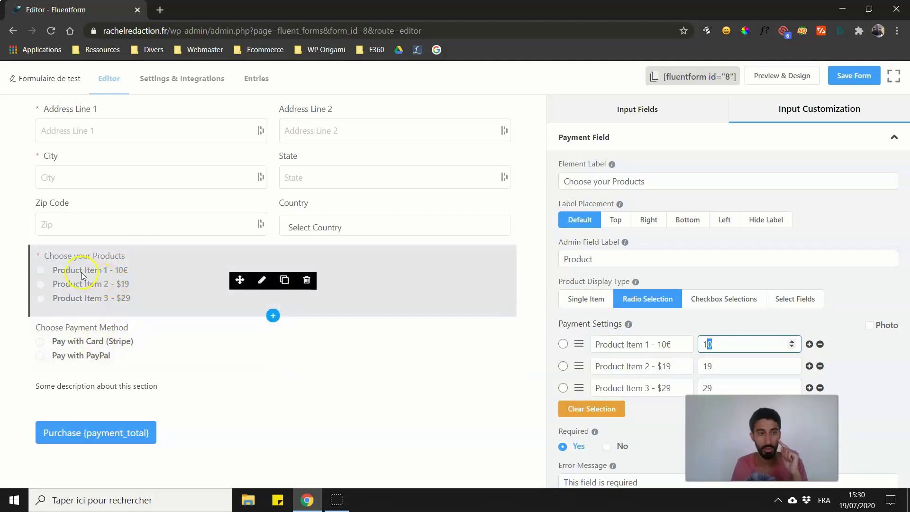
pyautogui.moveTo(625, 344); pyautogui.dragTo(680, 344)
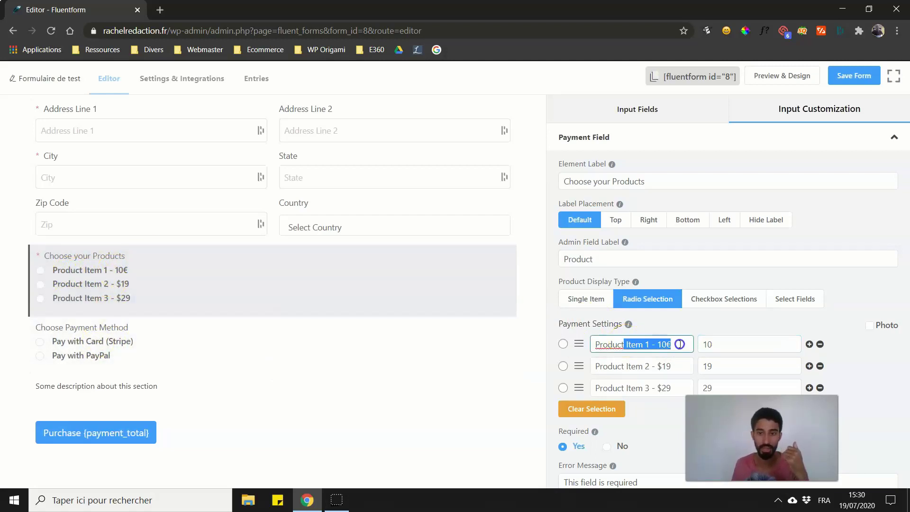
pyautogui.click(659, 344)
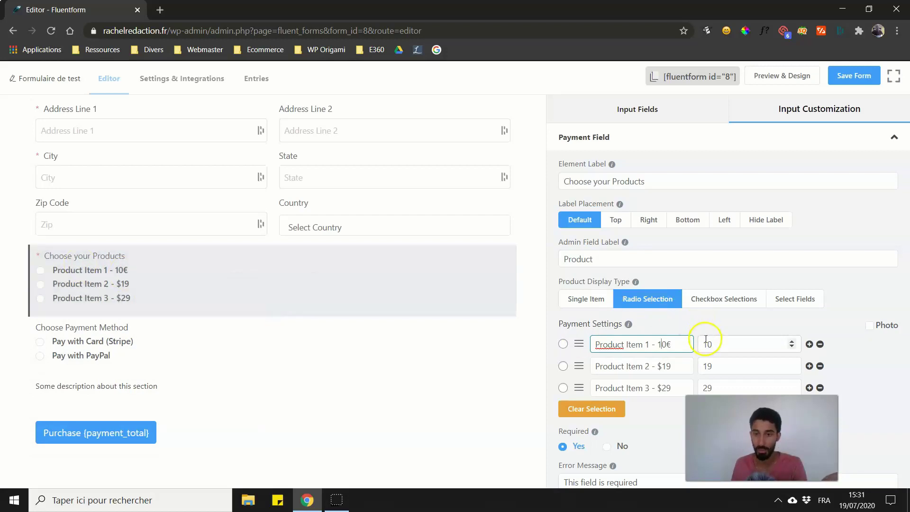
pyautogui.doubleClick(730, 345)
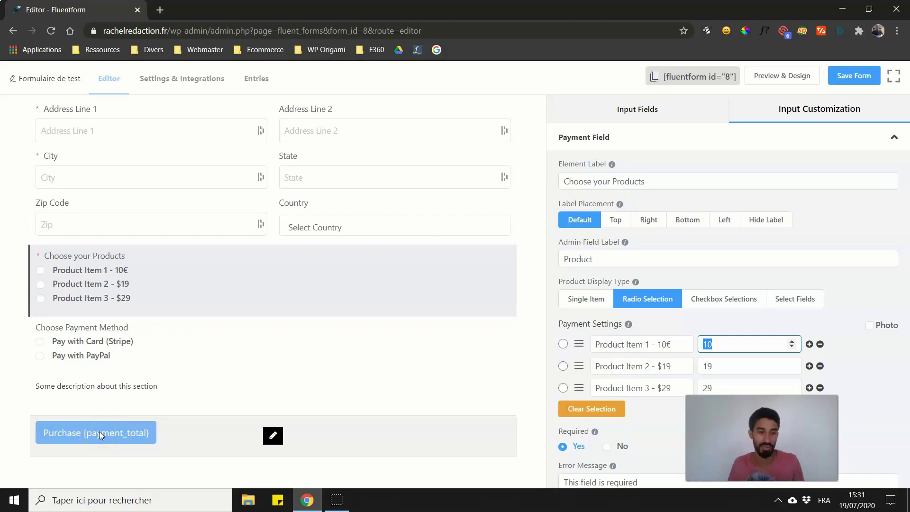
# Step: Remove {payment_total} from the submit button text, leaving "Purchase"
pyautogui.click(275, 434)
pyautogui.moveTo(597, 215); pyautogui.dragTo(701, 217)
pyautogui.hotkey('ctrl', 'c')
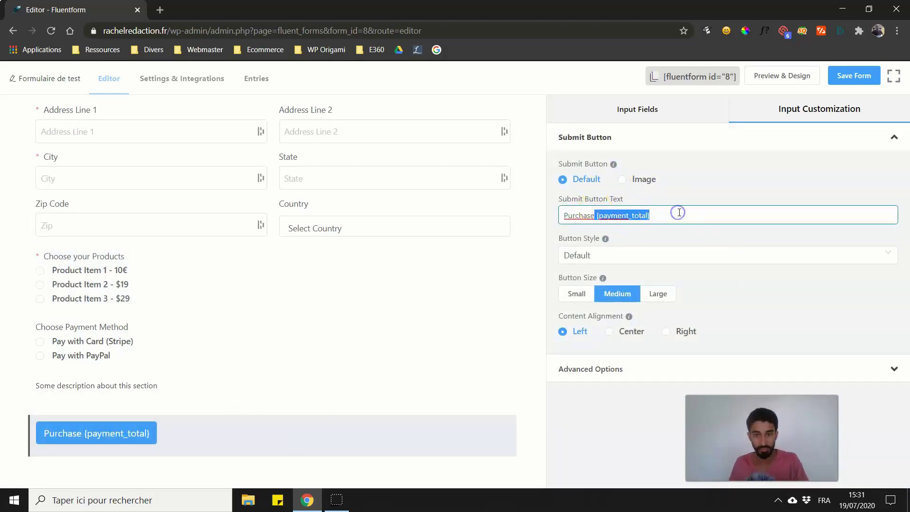
pyautogui.press('BackSpace')
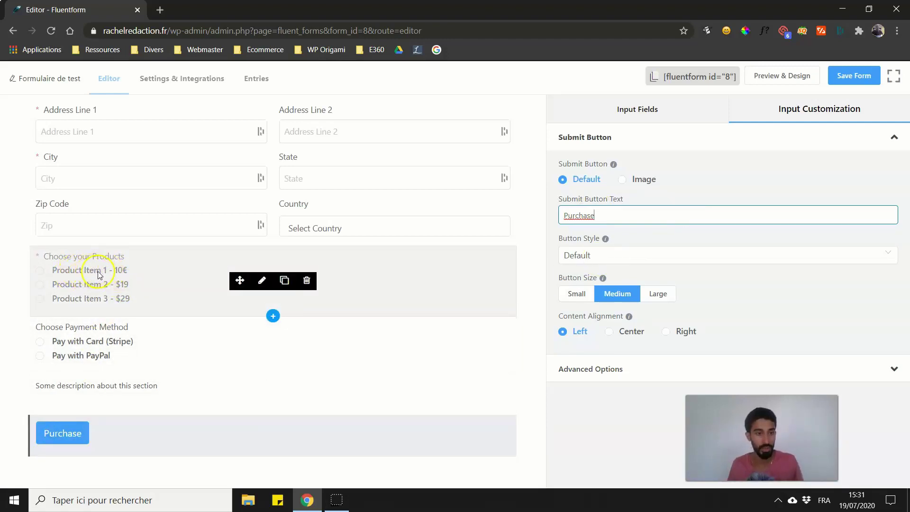
# Step: Try removing "- 10€" from the first product item's label and undo the removal
pyautogui.click(257, 283)
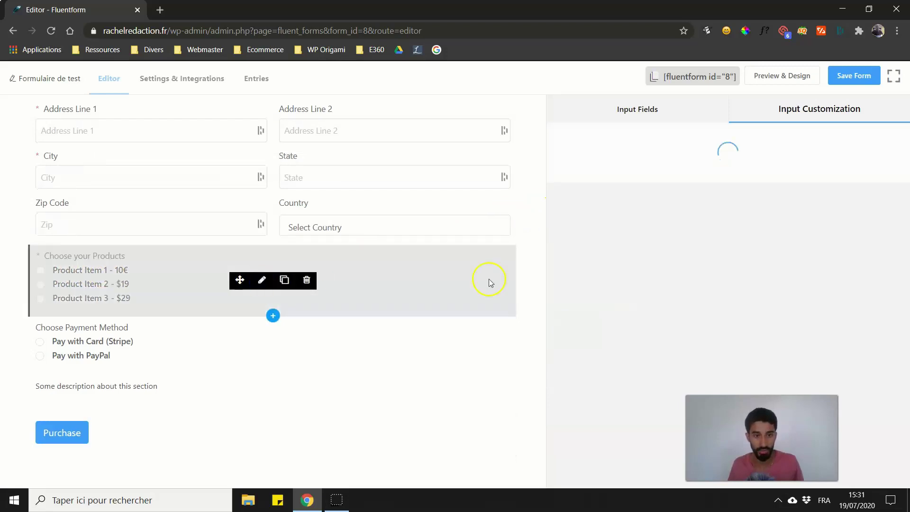
pyautogui.moveTo(649, 344); pyautogui.dragTo(674, 339)
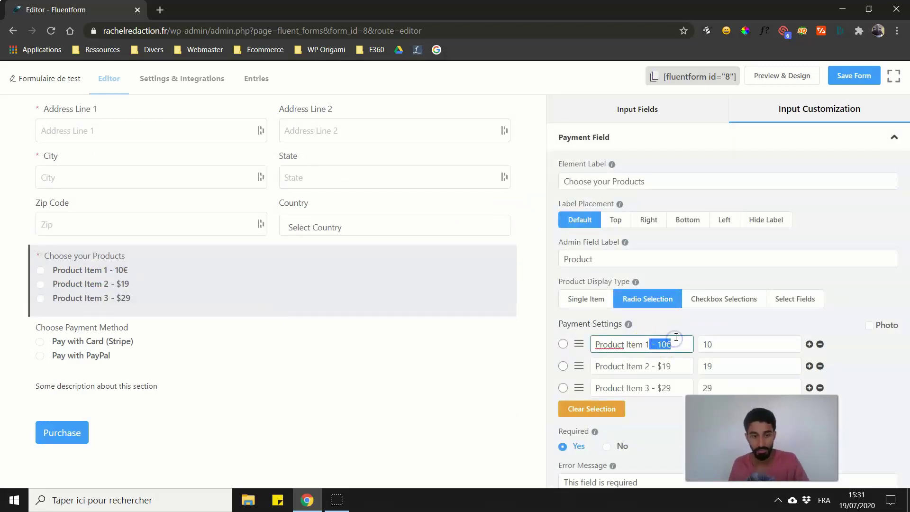
pyautogui.press('BackSpace')
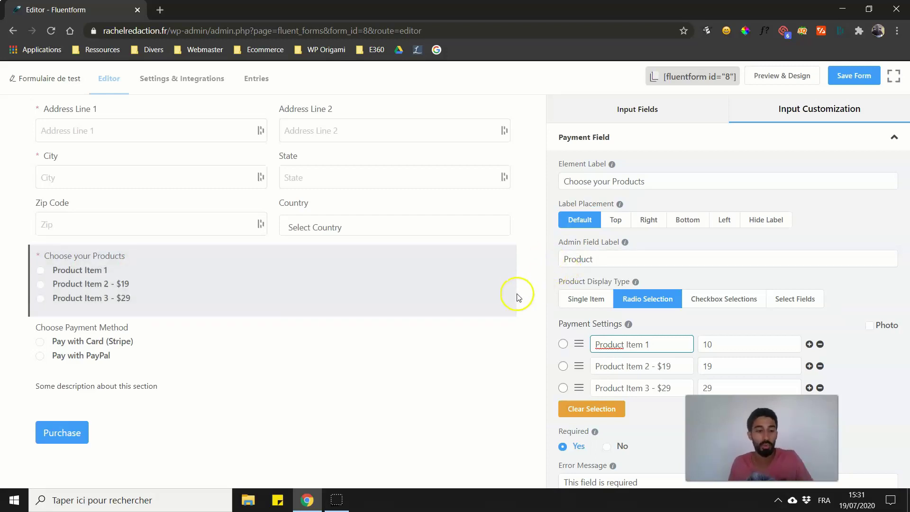
pyautogui.hotkey('ctrl', 'z')
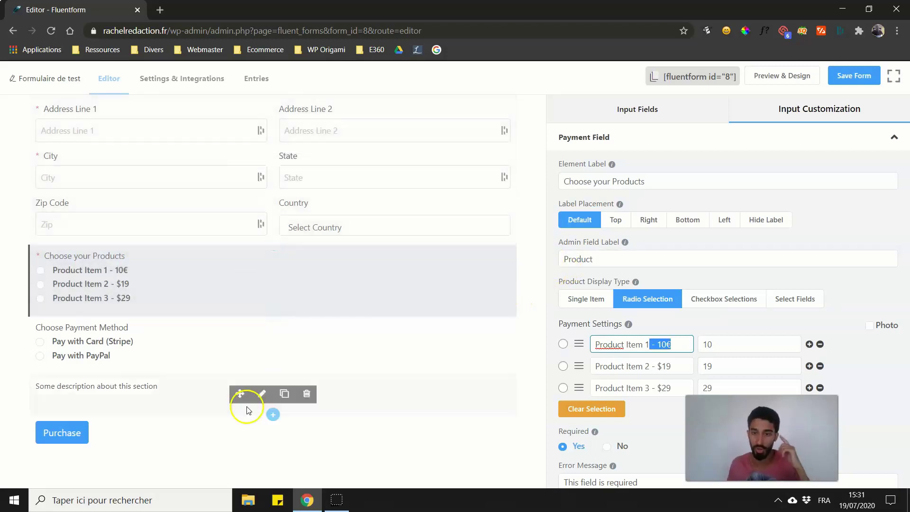
# Step: Add {payment_total} after "Purchase" in the submit button text
pyautogui.click(273, 435)
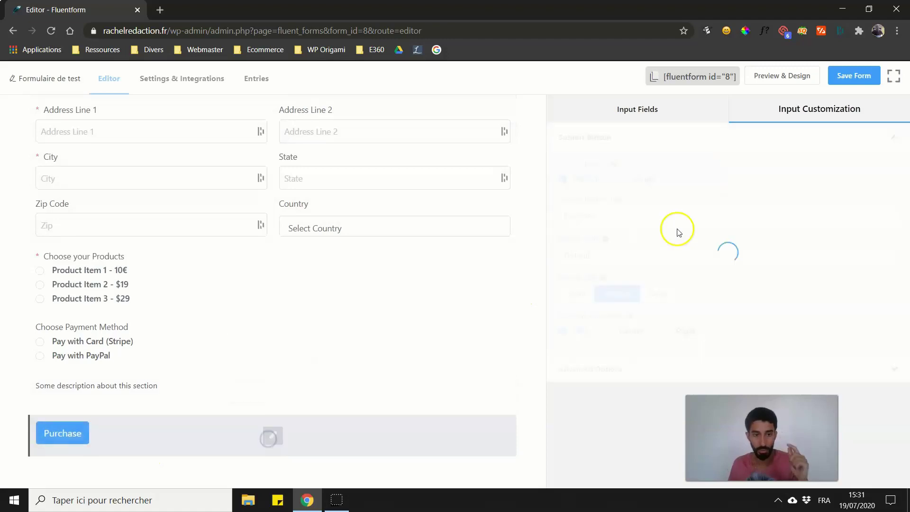
pyautogui.click(696, 216)
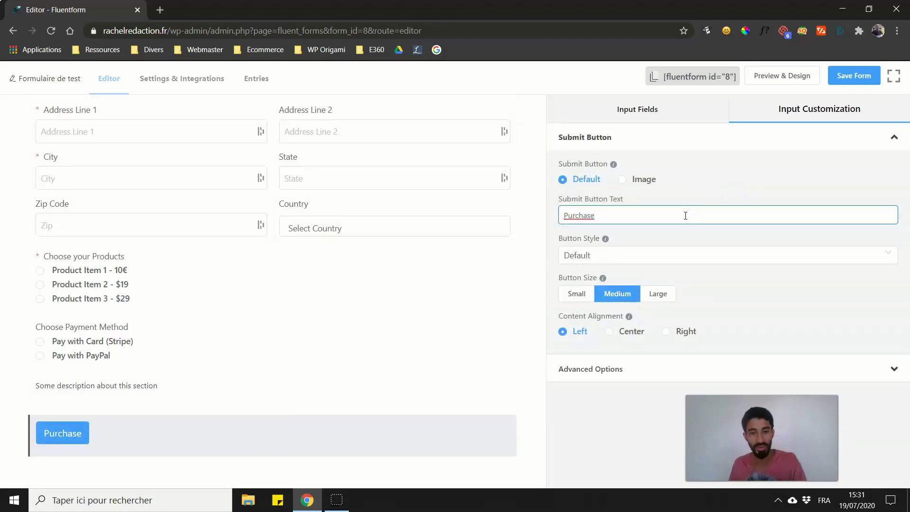
pyautogui.hotkey('ctrl', 'v')
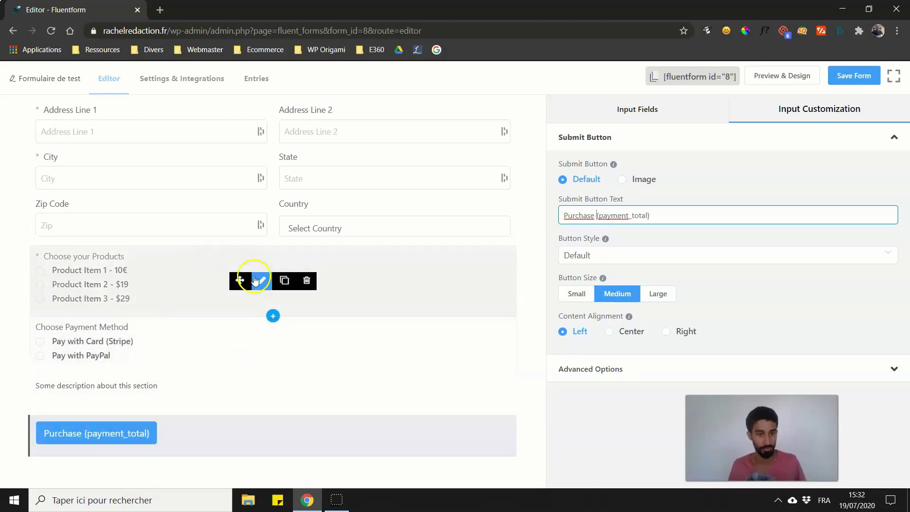
# Step: Try the Checkbox Selections and Select Fields display types for the product field, switching product photos on and off for the latter
pyautogui.click(256, 280)
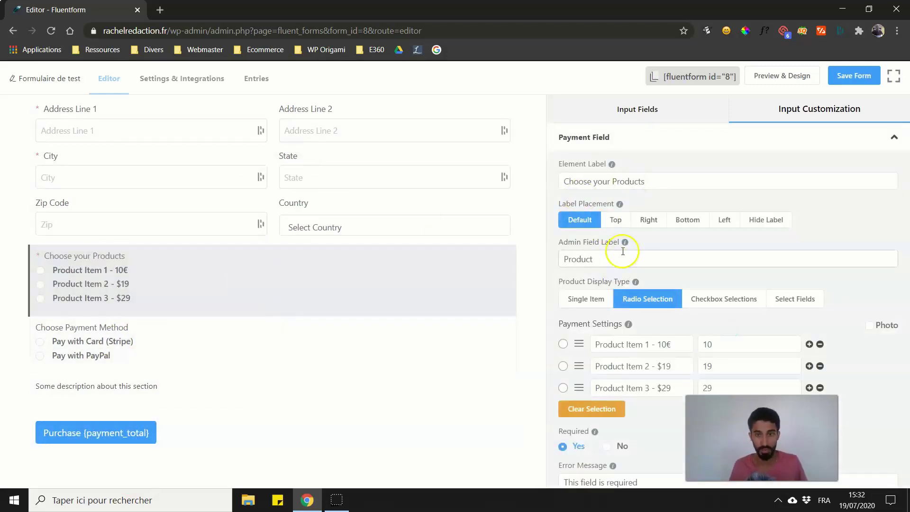
pyautogui.click(731, 298)
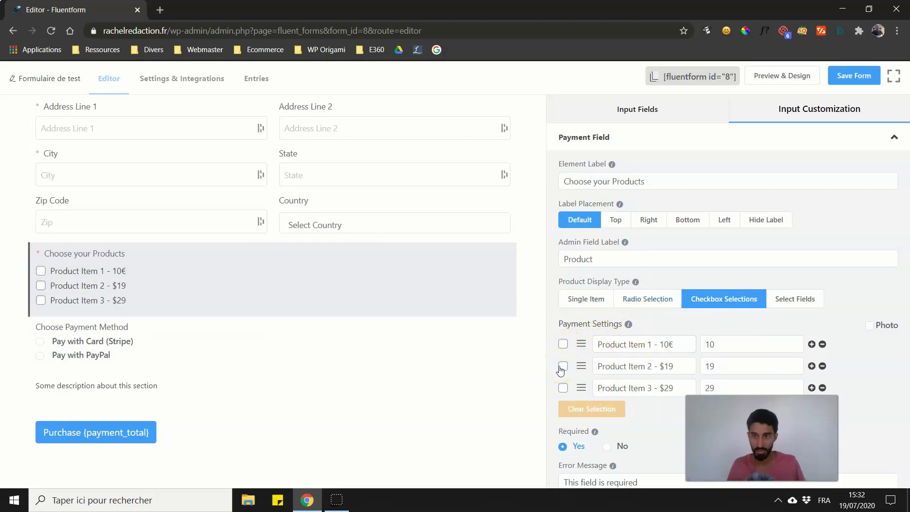
pyautogui.click(787, 299)
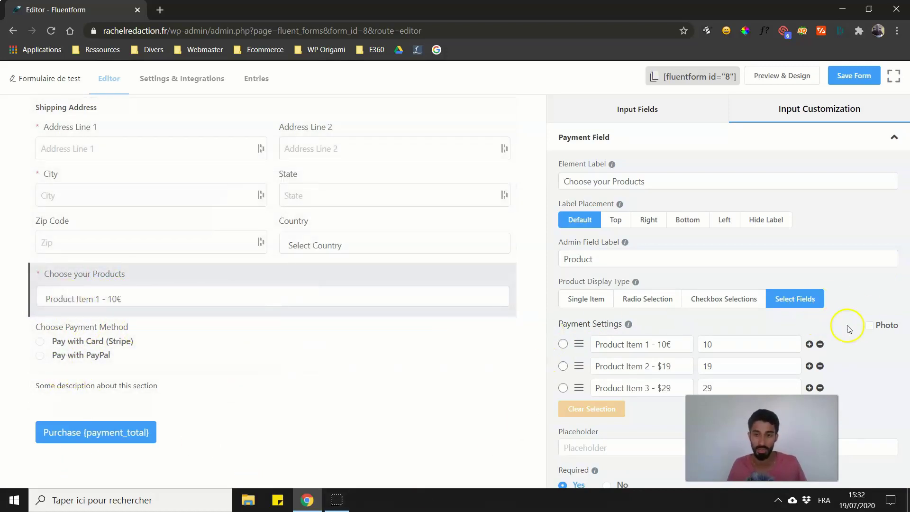
pyautogui.click(870, 328)
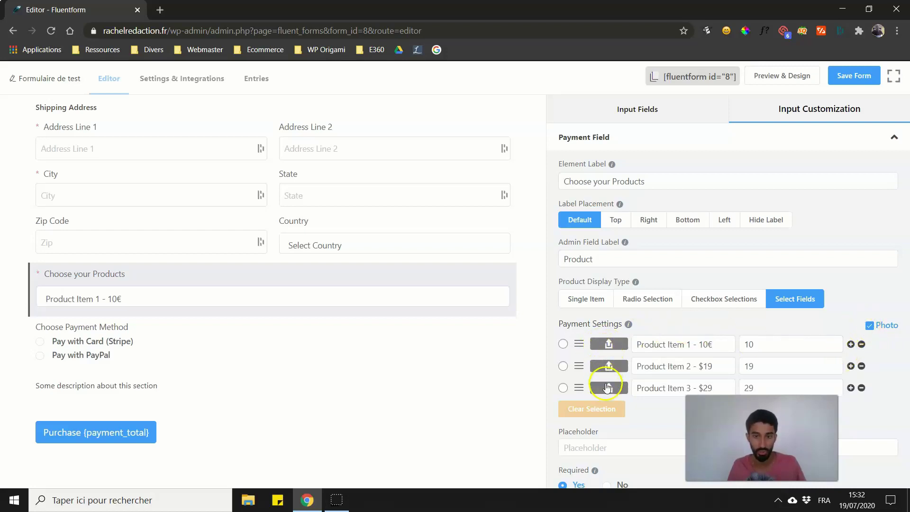
pyautogui.click(870, 326)
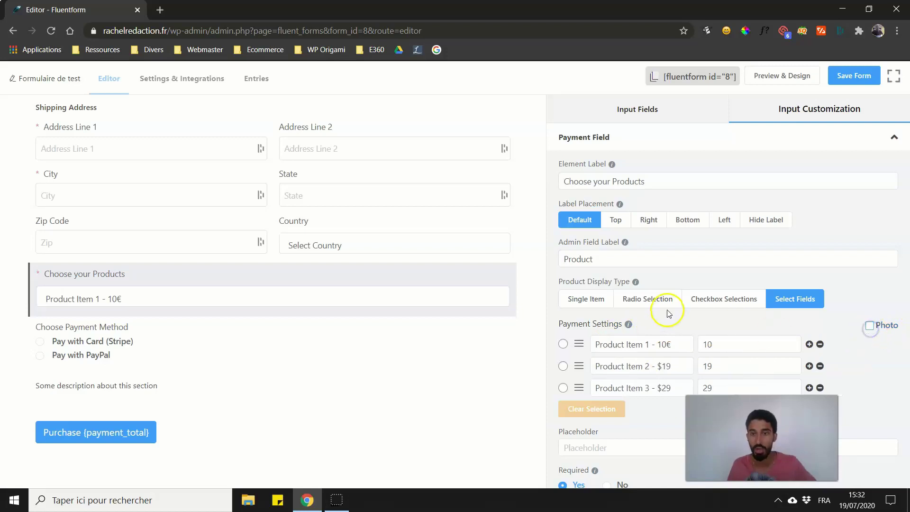
# Step: Set the product display type back to Radio Selection and try the Photo option with it, switching photos back off
pyautogui.click(653, 302)
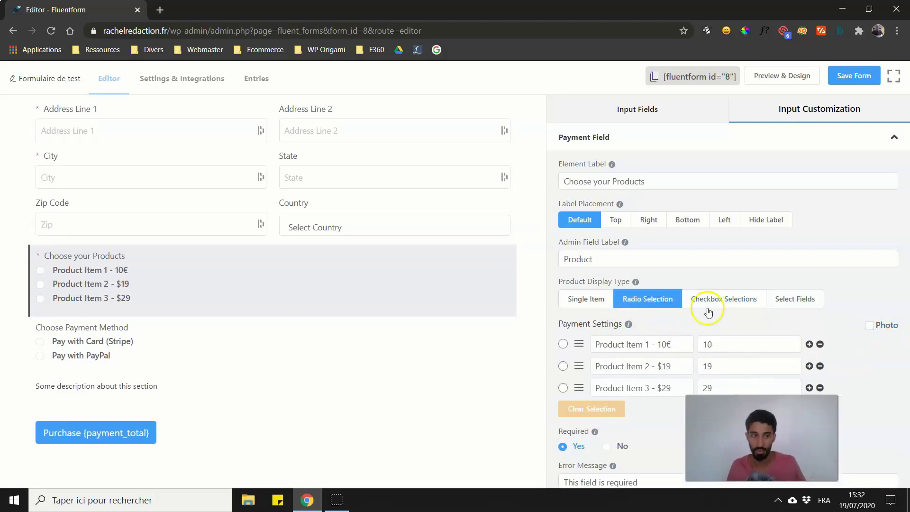
pyautogui.click(871, 326)
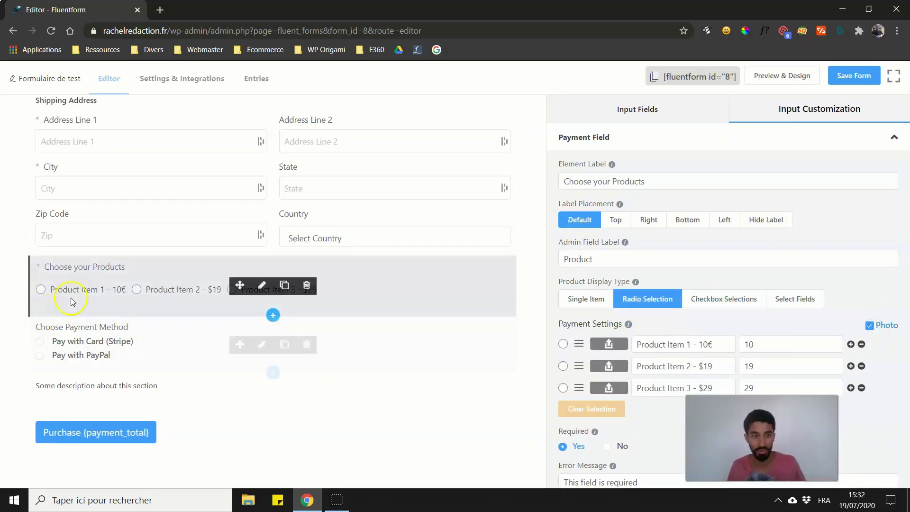
pyautogui.click(866, 327)
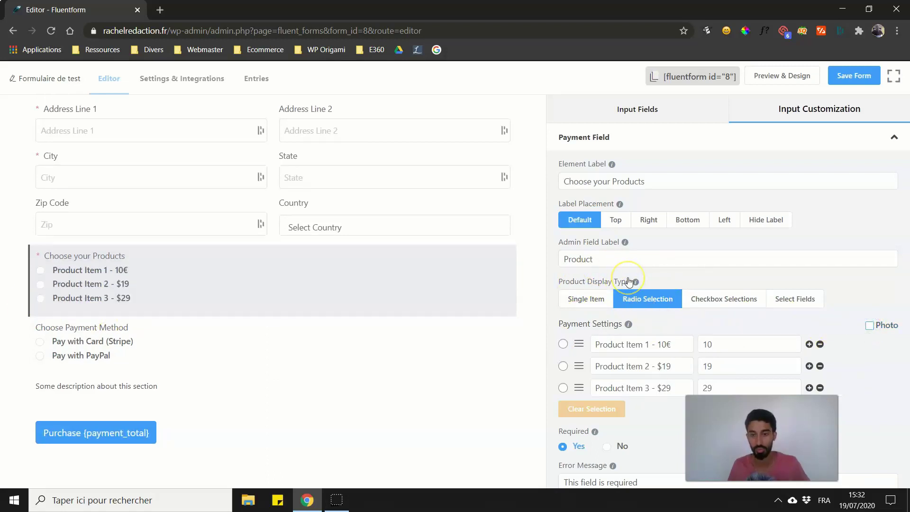
pyautogui.scroll(-2, 600, 350)
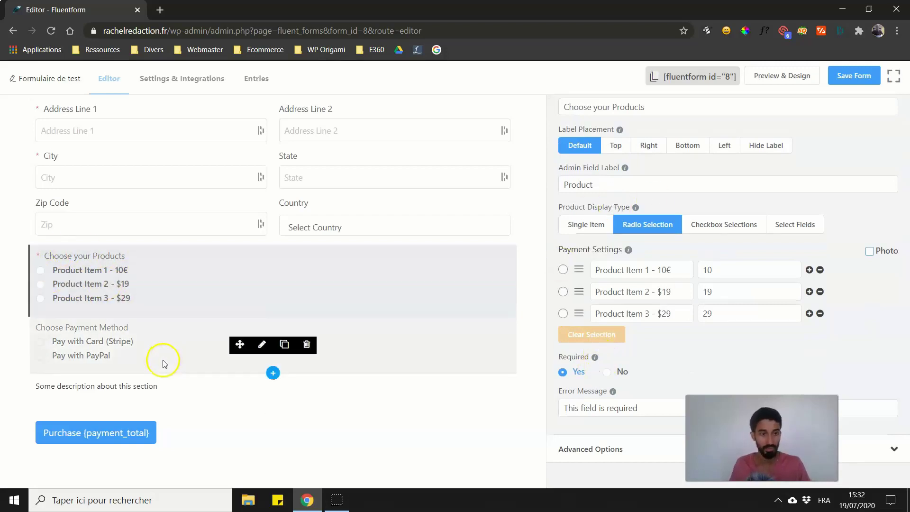
# Step: Try disabling the Credit/Debit Card (Stripe) method in the payment method field and enable it again
pyautogui.click(260, 349)
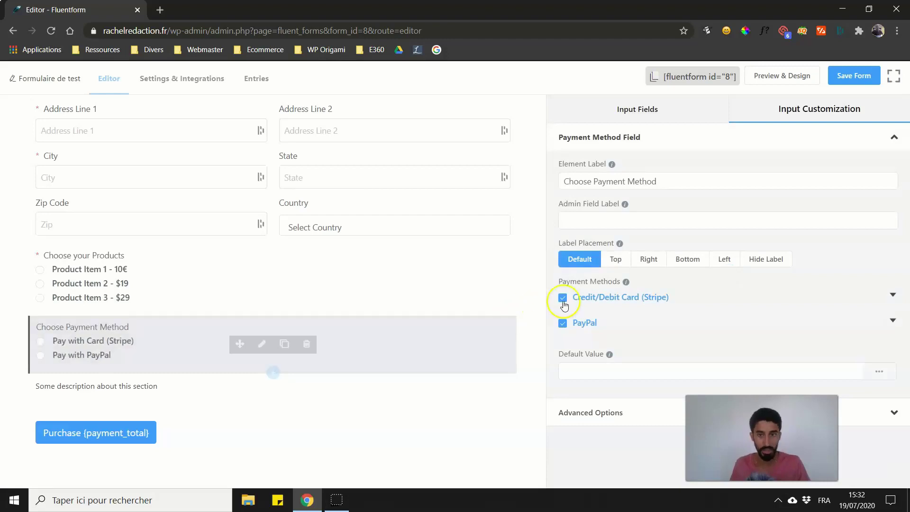
pyautogui.click(562, 298)
pyautogui.click(563, 300)
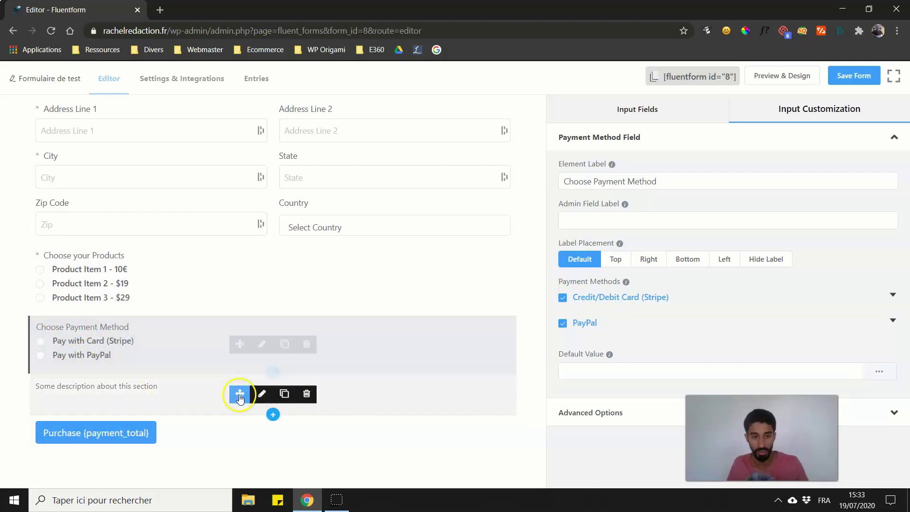
# Step: Examine the Stripe method's label and billing options, and the payment method field's advanced options
pyautogui.click(891, 296)
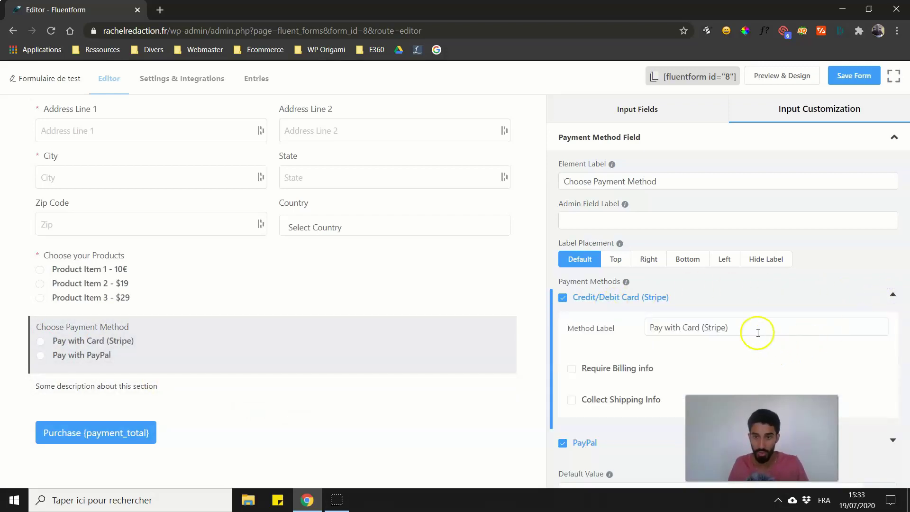
pyautogui.moveTo(756, 332); pyautogui.dragTo(645, 334)
pyautogui.click(892, 294)
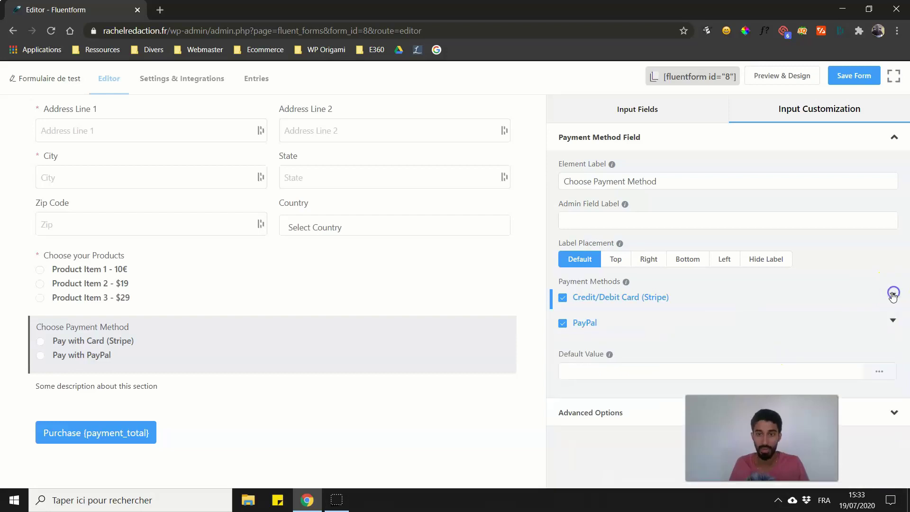
pyautogui.click(672, 420)
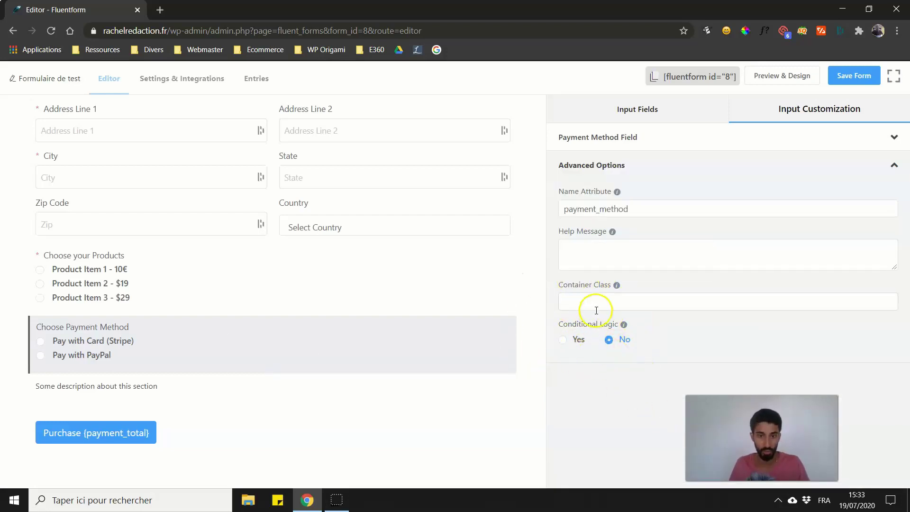
pyautogui.click(640, 167)
# Step: Check the custom HTML field reading "Some description about this section" and delete it from the form
pyautogui.moveTo(142, 379)
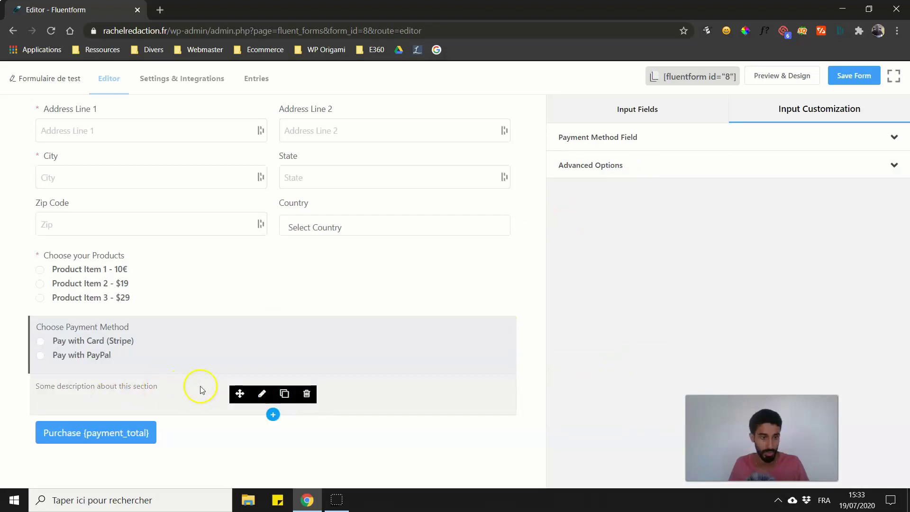
pyautogui.click(260, 393)
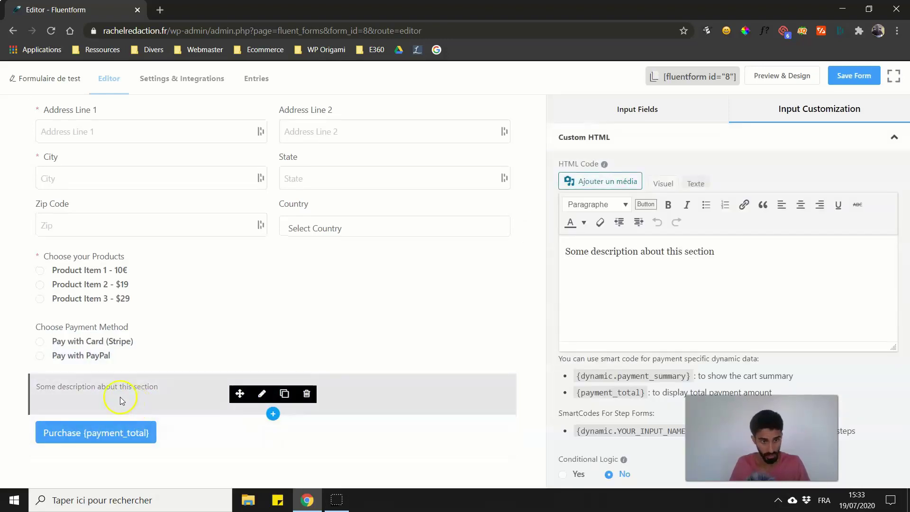
pyautogui.click(627, 262)
pyautogui.click(576, 260)
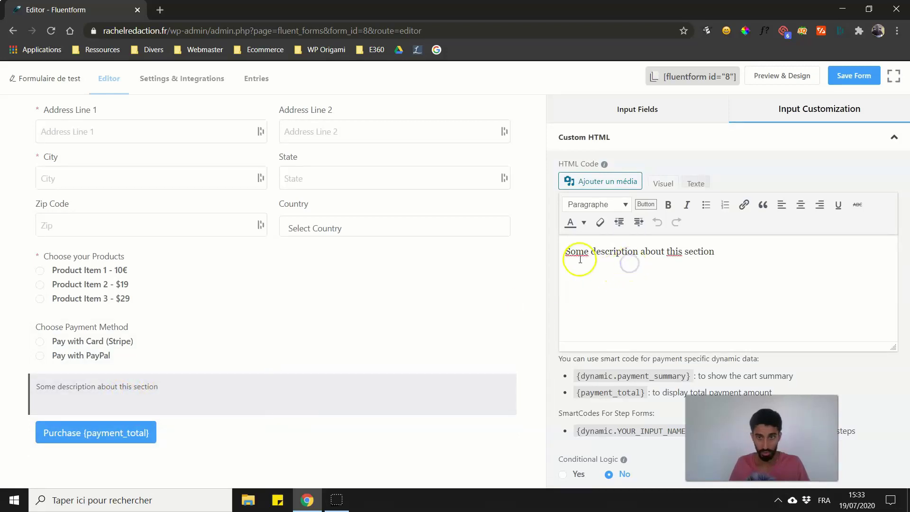
pyautogui.moveTo(319, 412)
pyautogui.click(308, 393)
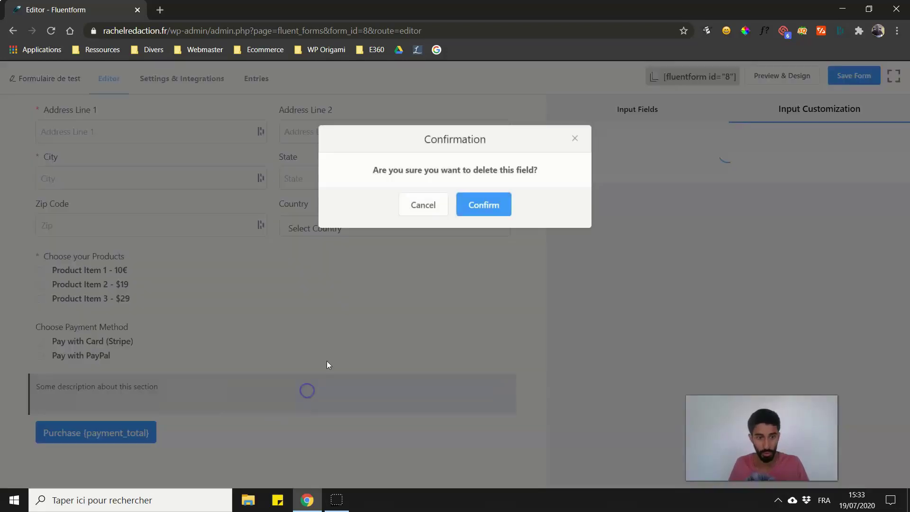
pyautogui.click(474, 222)
# Step: Examine the label and subfield settings of the Shipping Address field and review the form's layout
pyautogui.scroll(3, 341, 272)
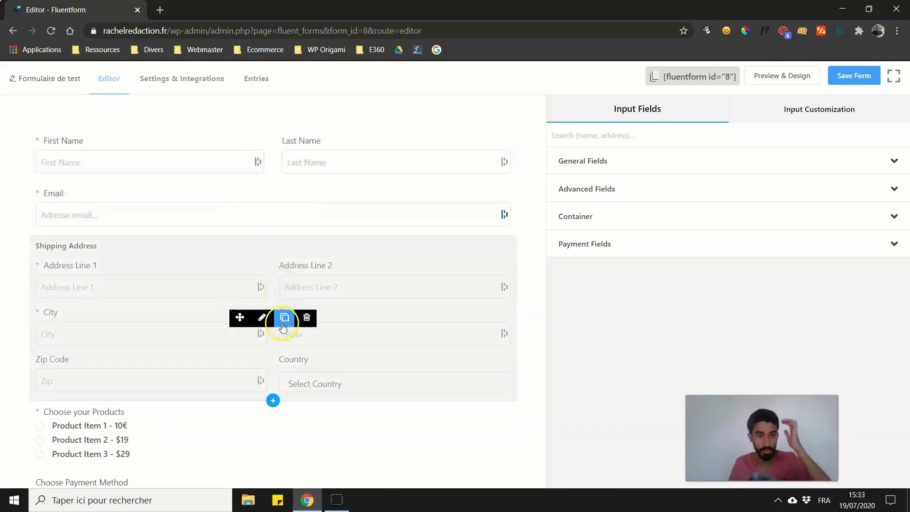
pyautogui.click(264, 320)
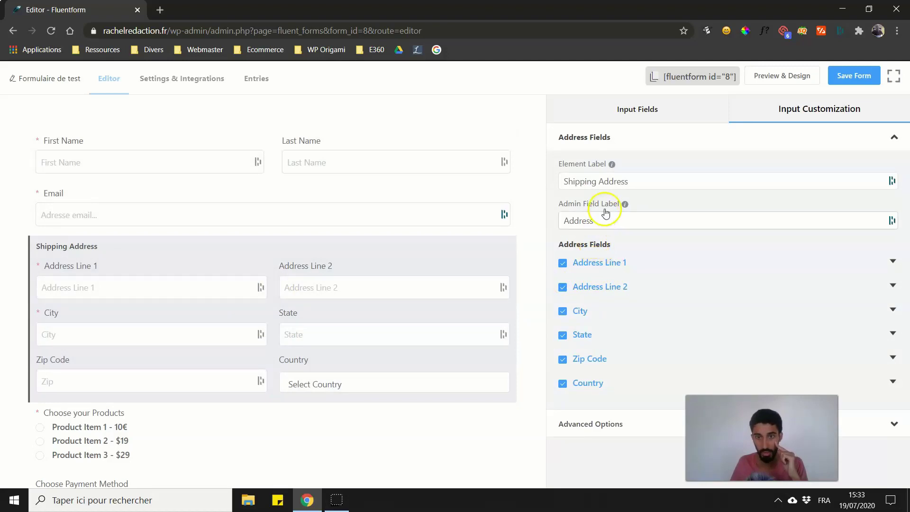
pyautogui.scroll(-1, 516, 237)
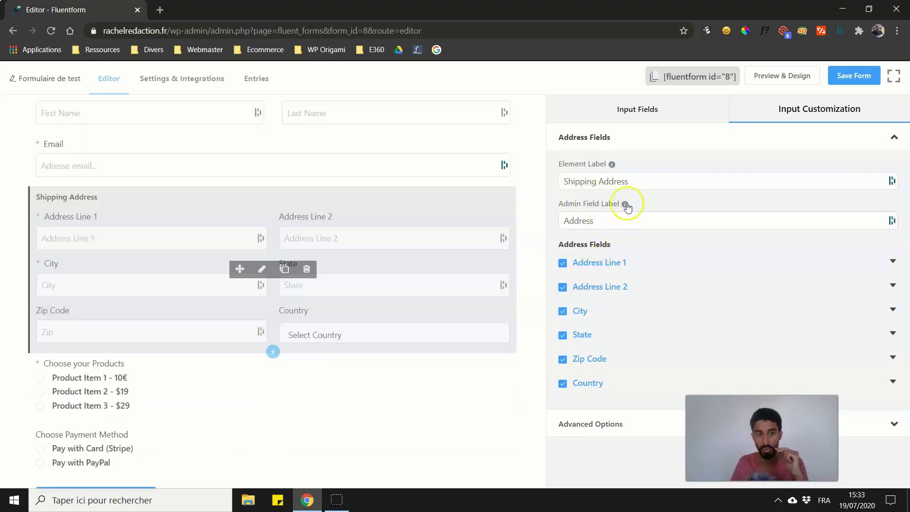
pyautogui.moveTo(631, 181); pyautogui.dragTo(544, 194)
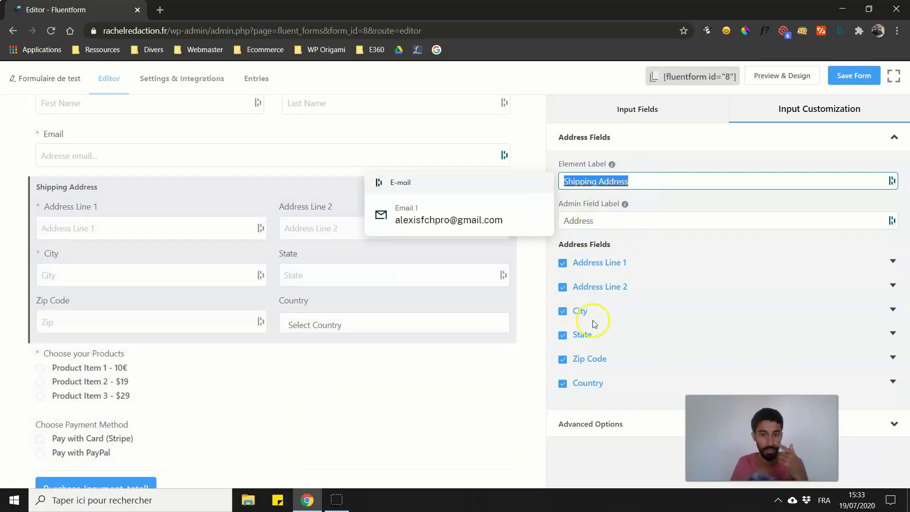
pyautogui.click(531, 255)
pyautogui.scroll(1, 517, 275)
pyautogui.scroll(-2, 514, 282)
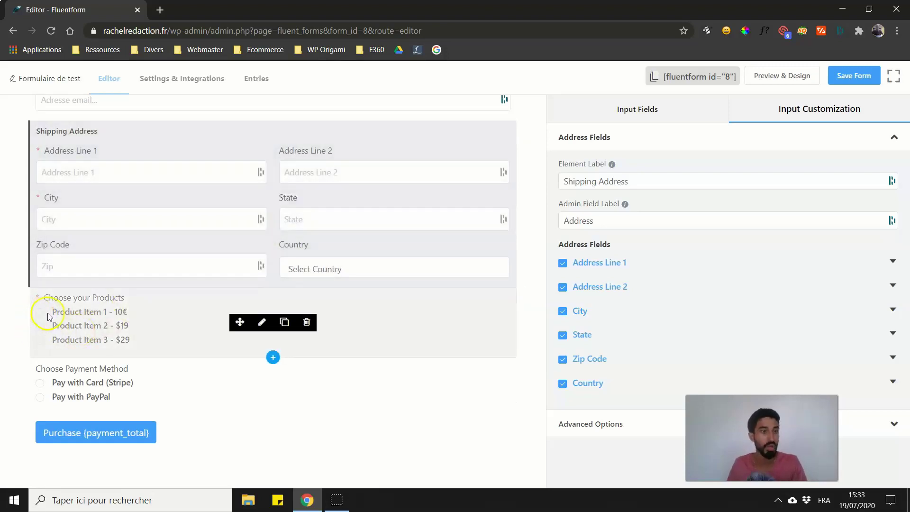
# Step: Save the form and copy its shortcode [fluentform id="8"]
pyautogui.click(262, 322)
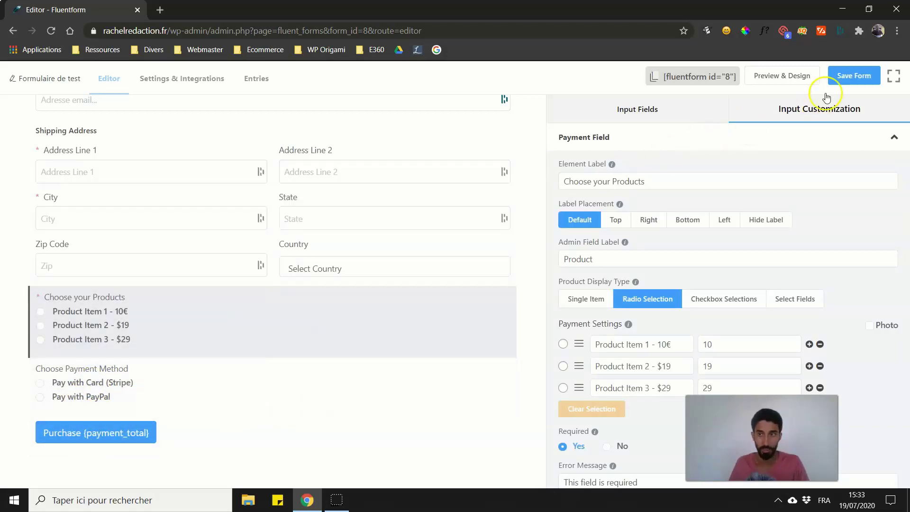
pyautogui.click(846, 81)
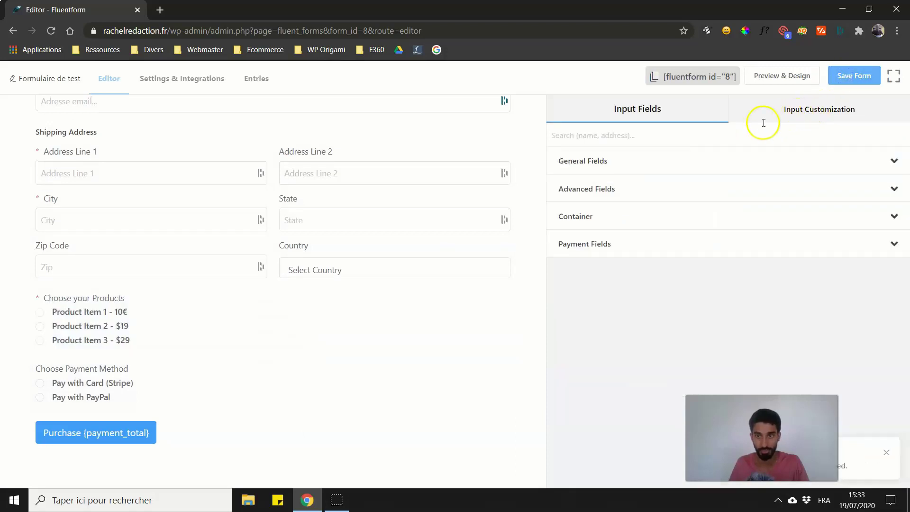
pyautogui.click(702, 77)
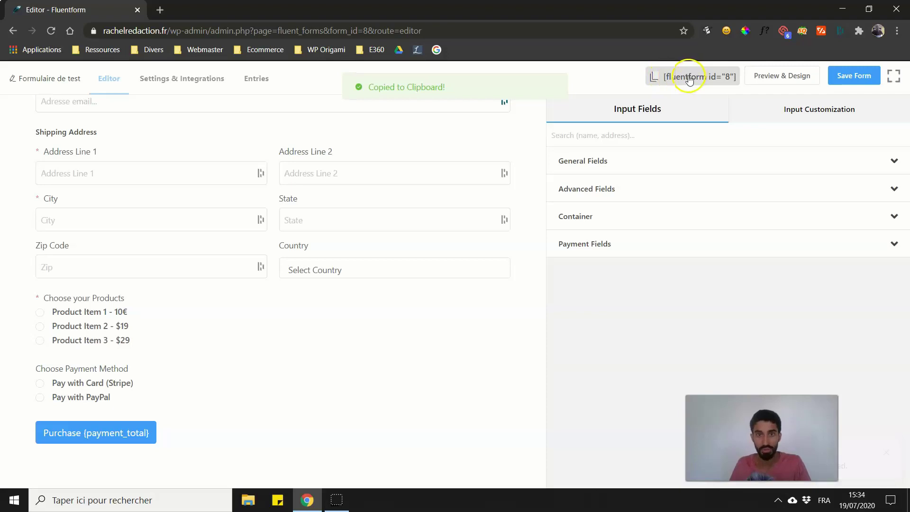
pyautogui.click(690, 77)
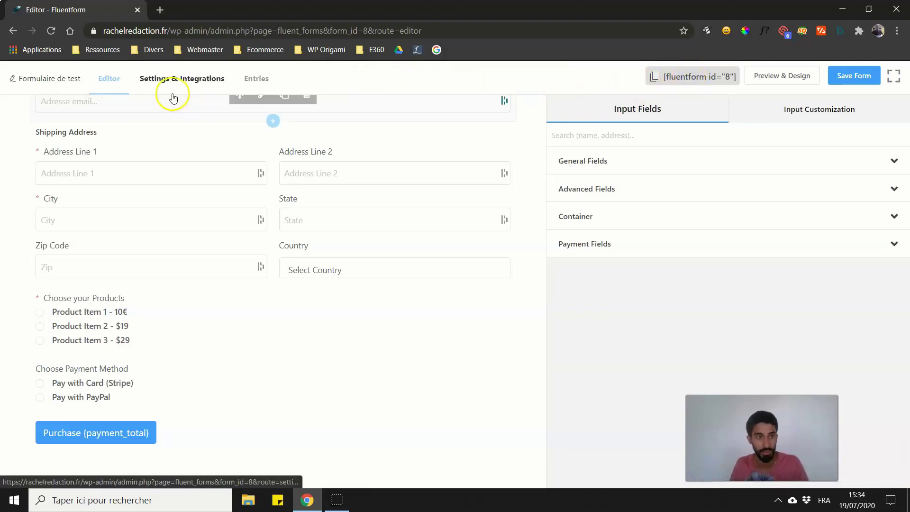
# Step: Take the form editor out of full-screen mode and open the form's confirmation settings
pyautogui.scroll(3, 142, 166)
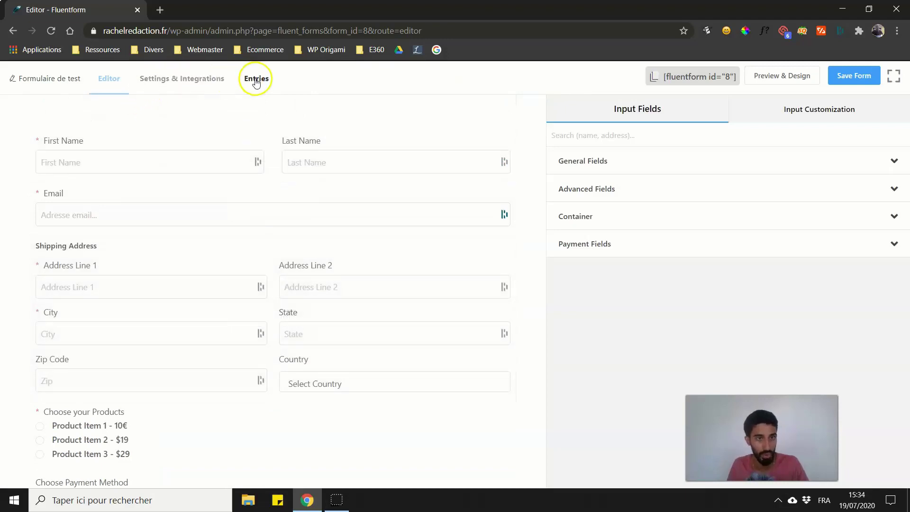
pyautogui.click(191, 81)
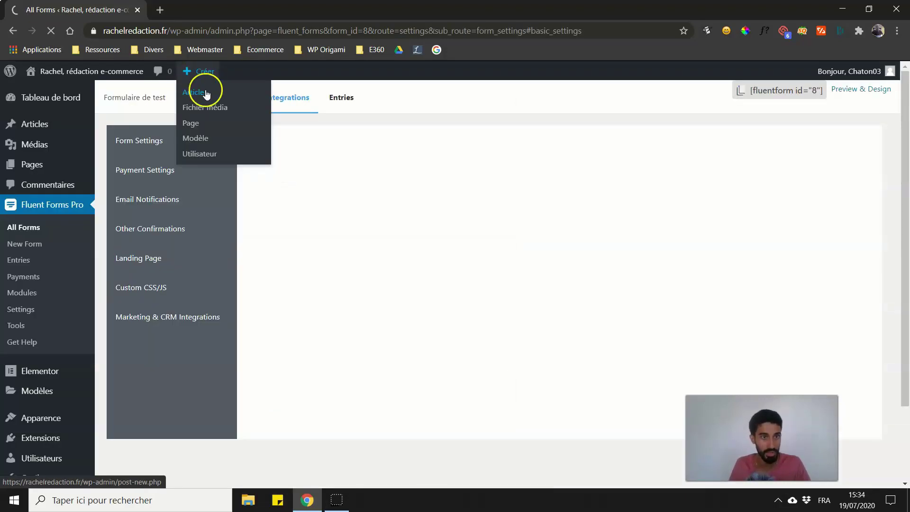
pyautogui.click(194, 97)
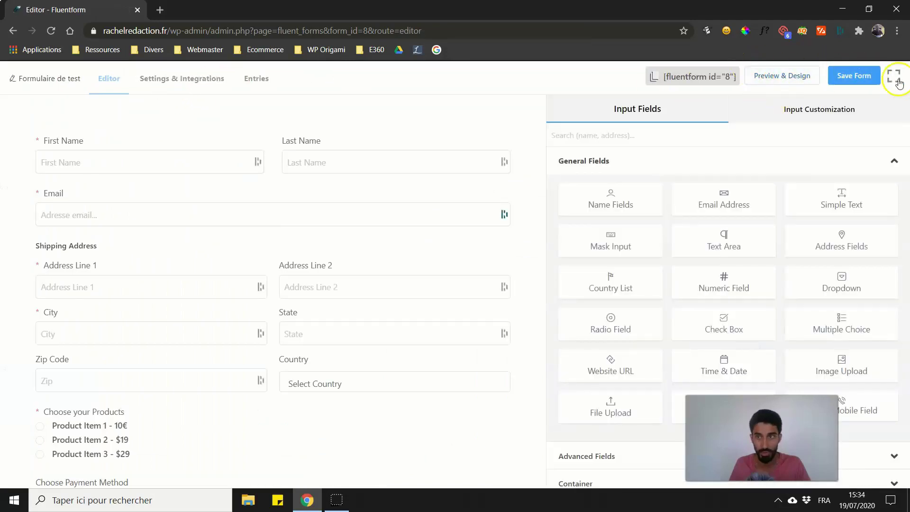
pyautogui.click(895, 80)
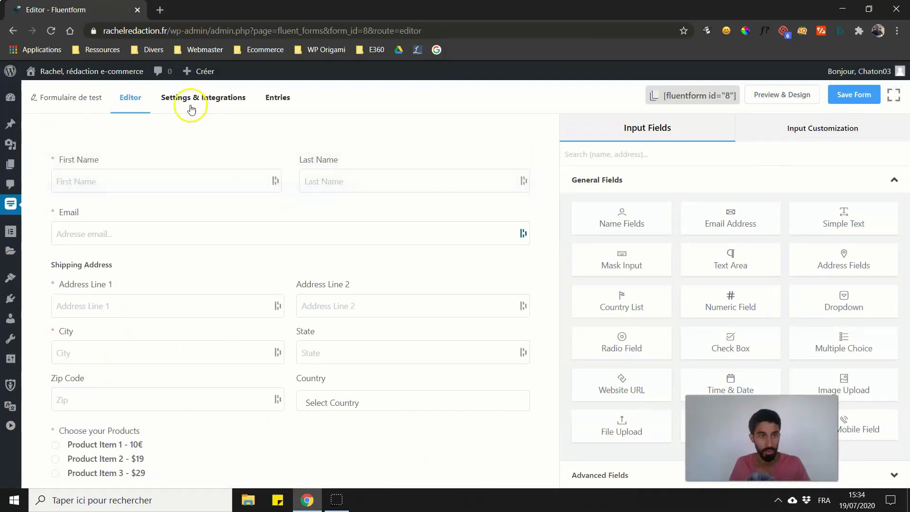
pyautogui.click(170, 99)
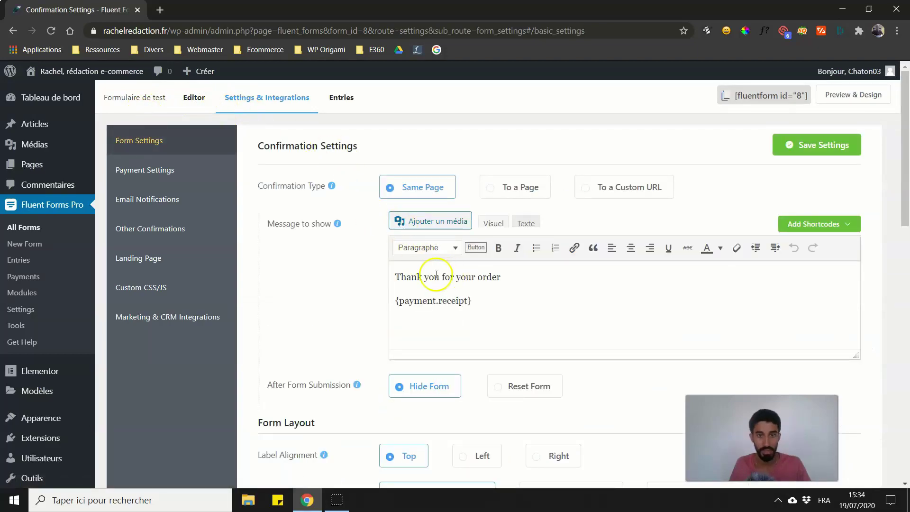
# Step: Examine the Same Page confirmation settings, including the "Thank you for your order" message and the {payment.receipt} shortcode
pyautogui.scroll(-1, 434, 237)
pyautogui.scroll(-2, 369, 266)
pyautogui.scroll(2, 372, 216)
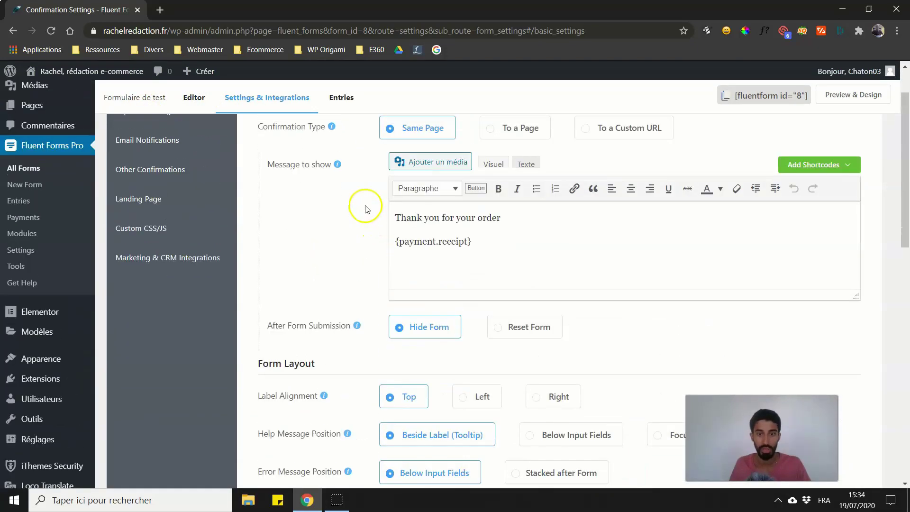
pyautogui.moveTo(406, 217); pyautogui.dragTo(491, 219)
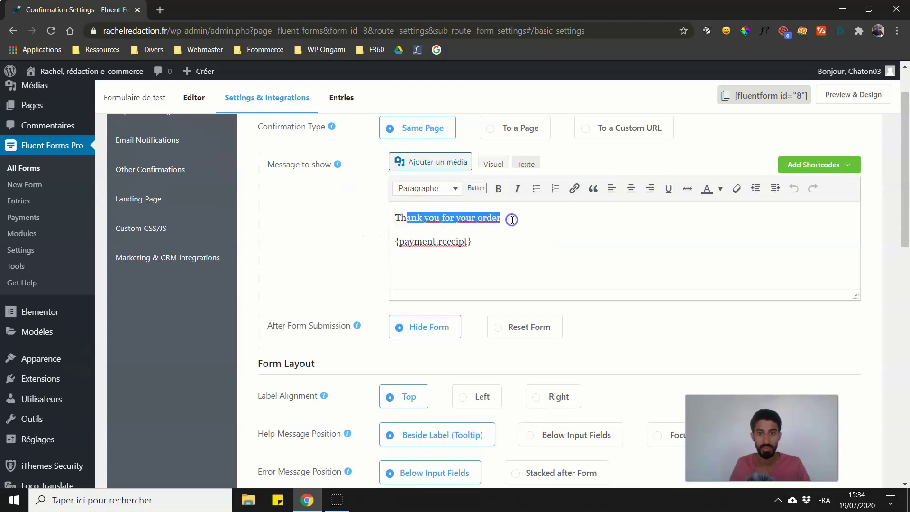
pyautogui.scroll(1, 383, 248)
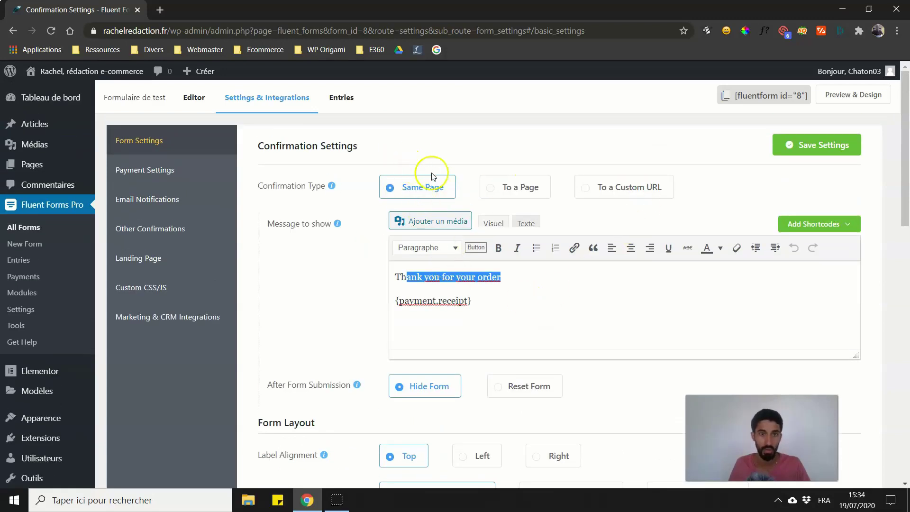
pyautogui.click(409, 276)
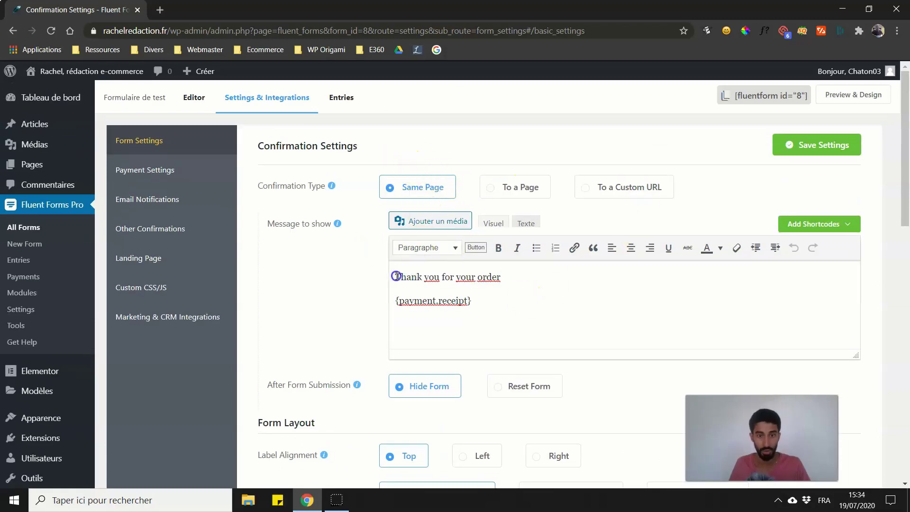
pyautogui.moveTo(532, 275); pyautogui.dragTo(400, 274)
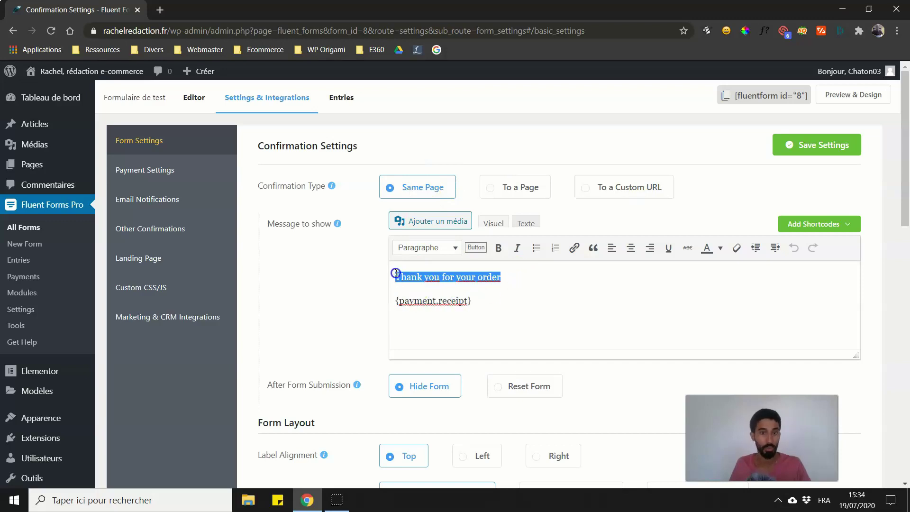
pyautogui.moveTo(478, 307); pyautogui.dragTo(399, 299)
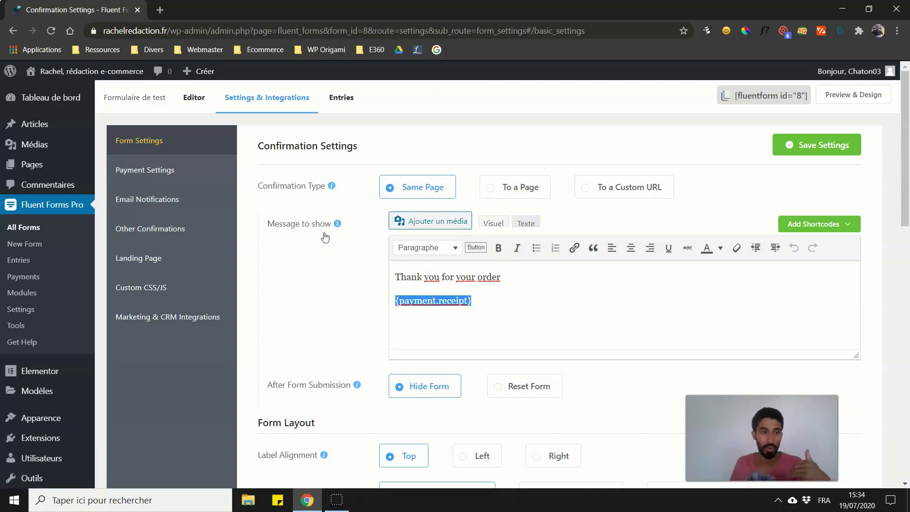
# Step: Check the page choices for the To a Page confirmation type, return it to Same Page and look over the form layout settings
pyautogui.click(506, 191)
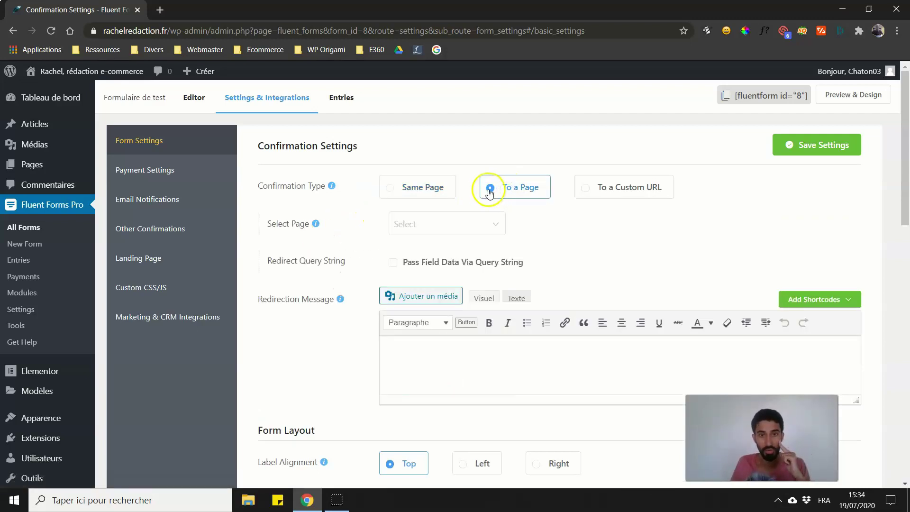
pyautogui.click(433, 222)
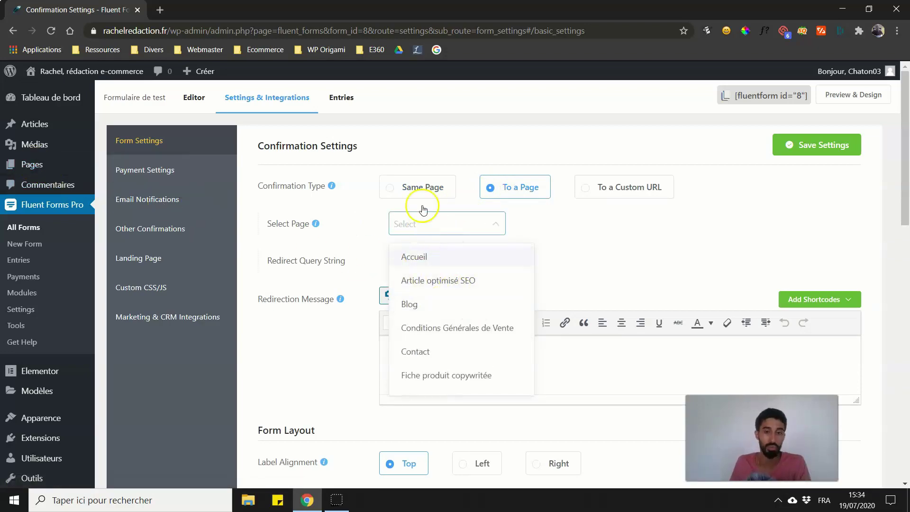
pyautogui.click(418, 187)
pyautogui.scroll(-5, 328, 244)
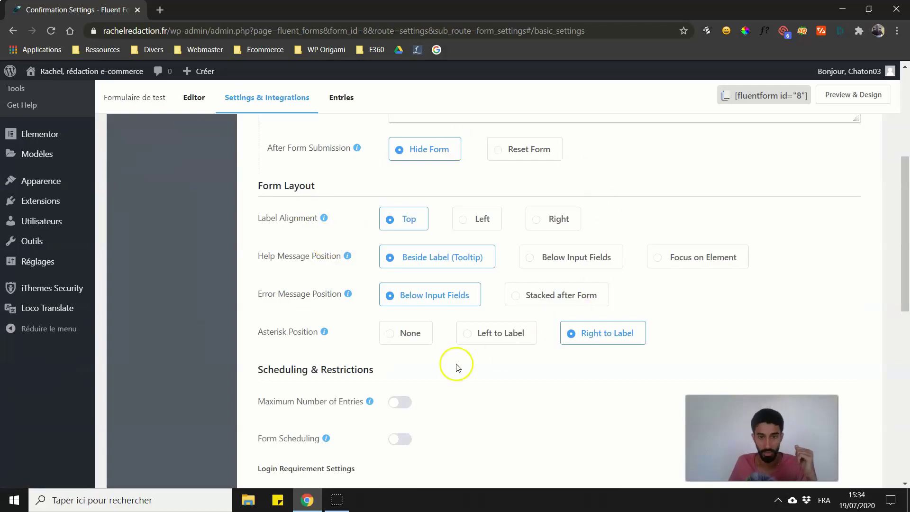
pyautogui.scroll(5, 315, 266)
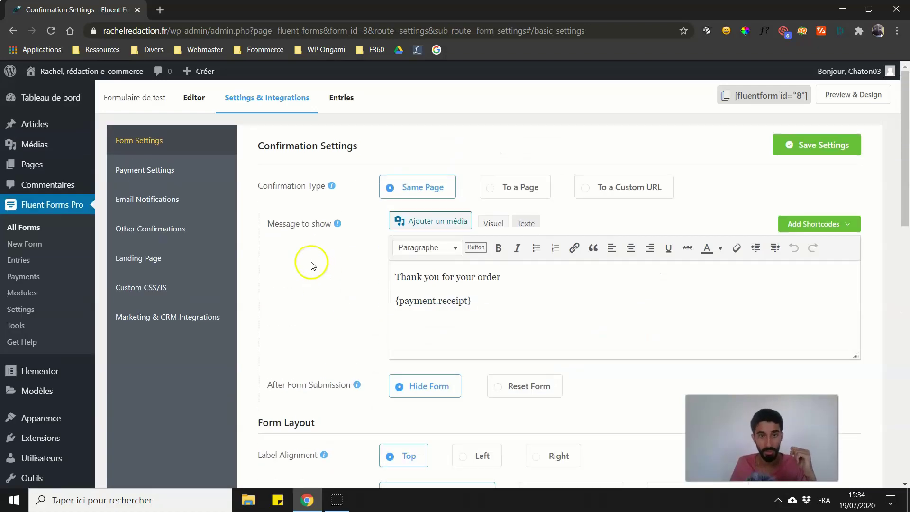
# Step: Set the currency in the form's payment settings to Euro and save the settings
pyautogui.click(149, 169)
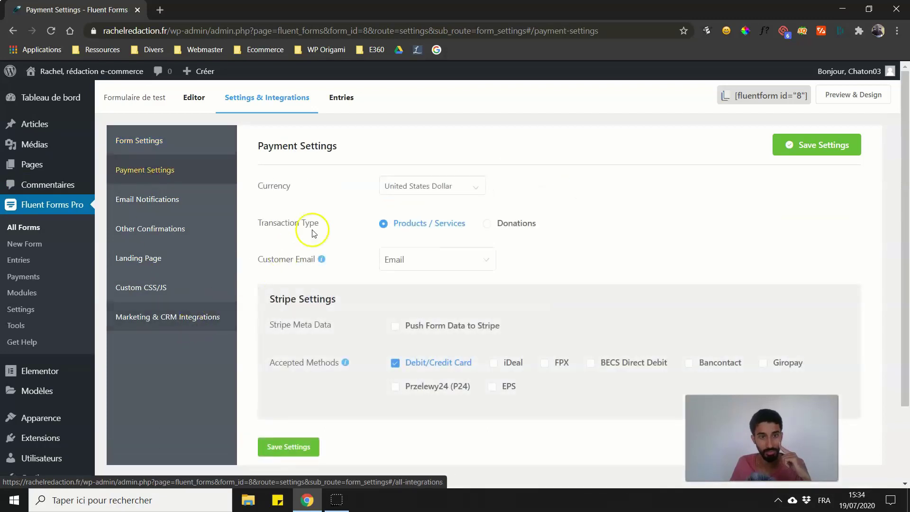
pyautogui.click(398, 185)
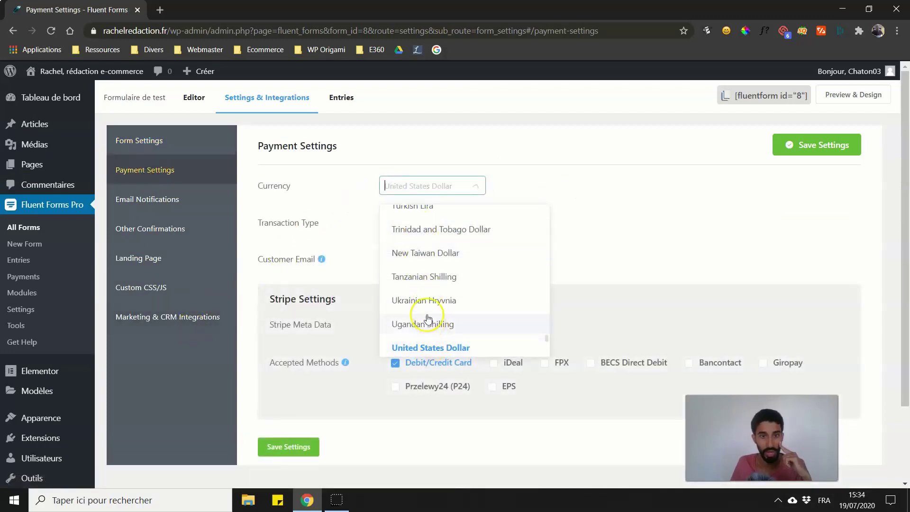
pyautogui.write('eur')
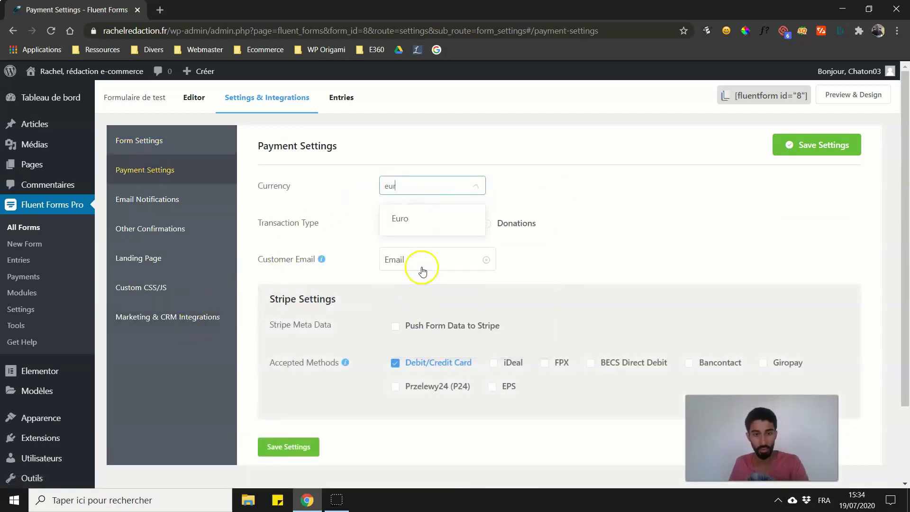
pyautogui.click(406, 218)
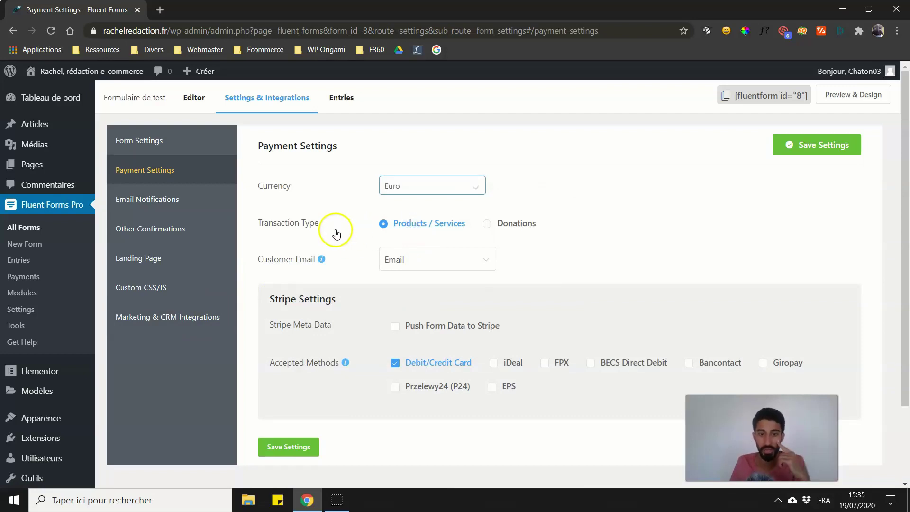
pyautogui.scroll(-1, 415, 239)
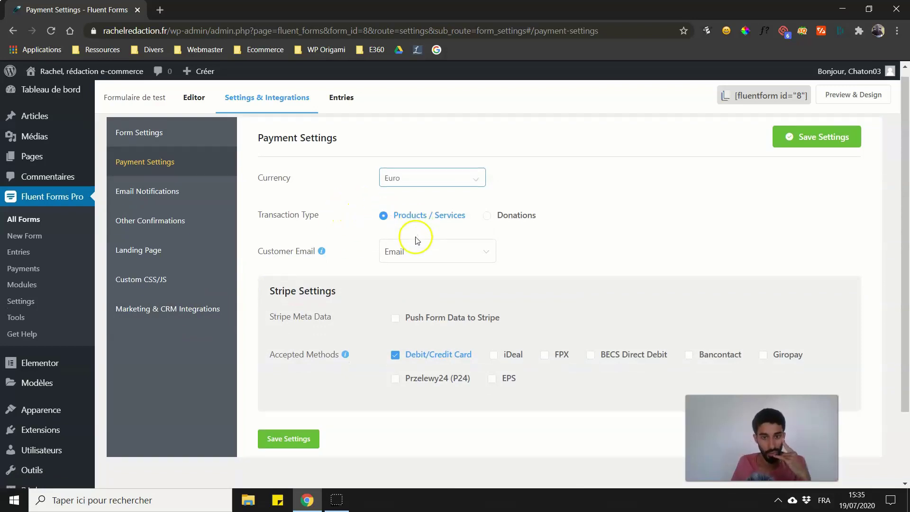
pyautogui.scroll(-1, 413, 233)
pyautogui.scroll(1, 427, 215)
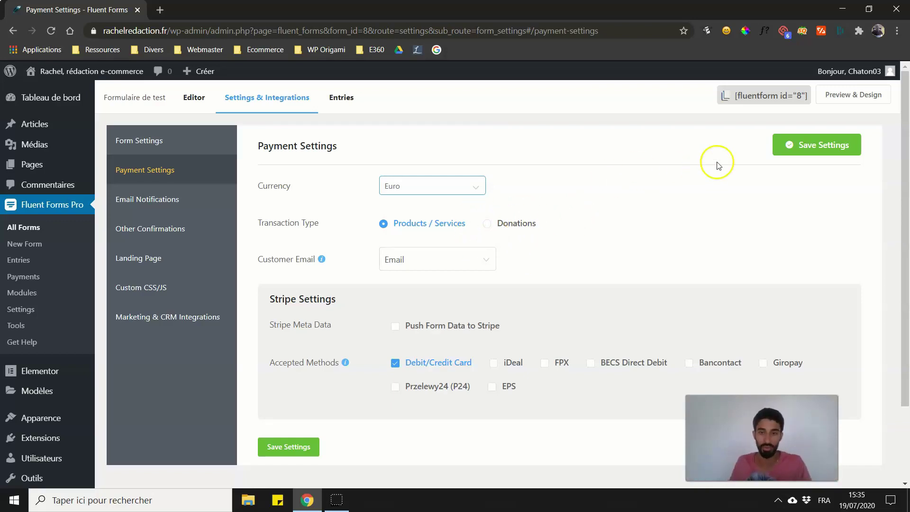
pyautogui.click(812, 142)
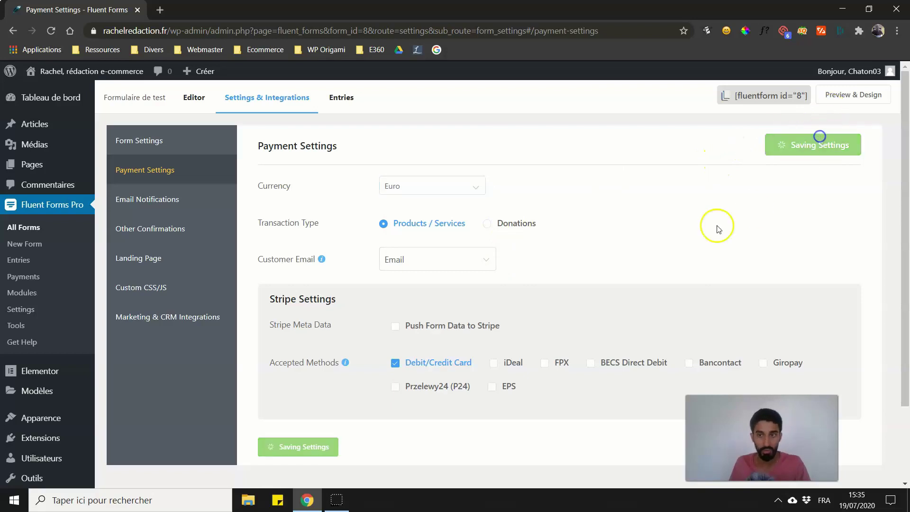
# Step: Check the form's marketing and CRM integrations, and copy the shortcode of Formulaire de test from the list of all forms
pyautogui.click(148, 317)
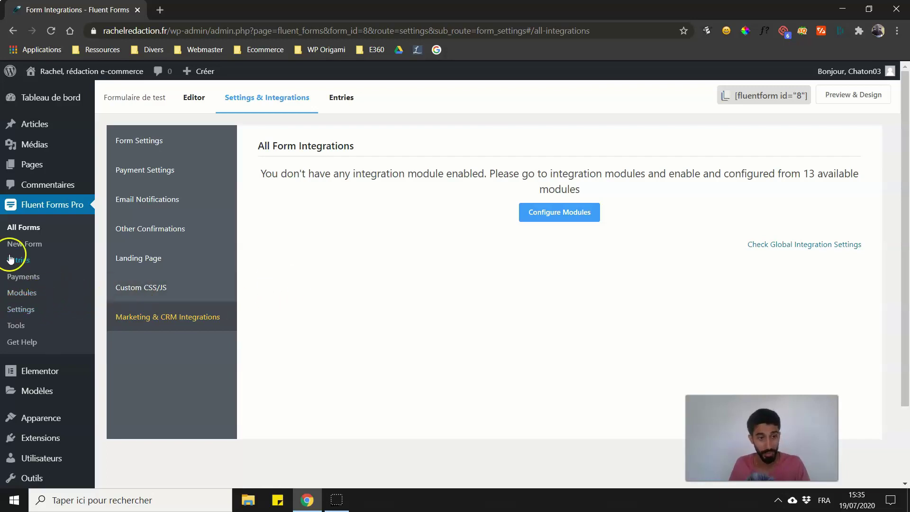
pyautogui.click(26, 230)
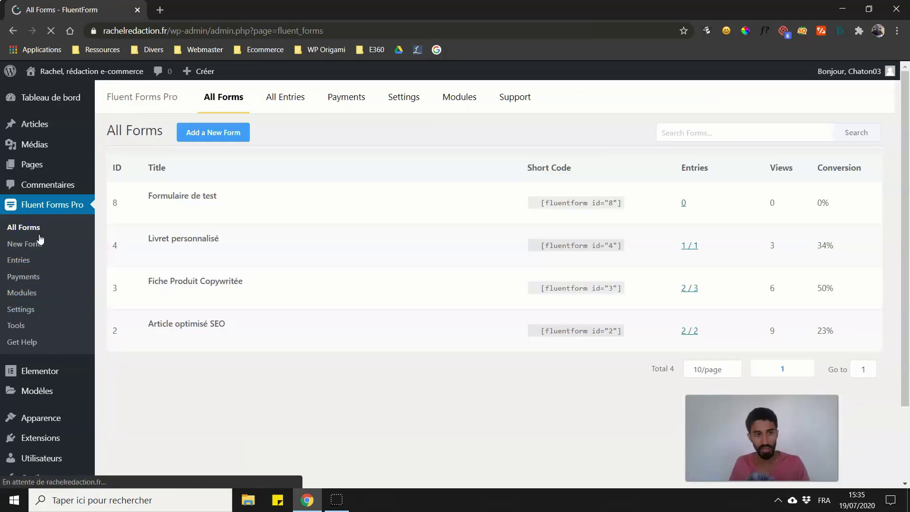
pyautogui.click(596, 209)
pyautogui.click(596, 209)
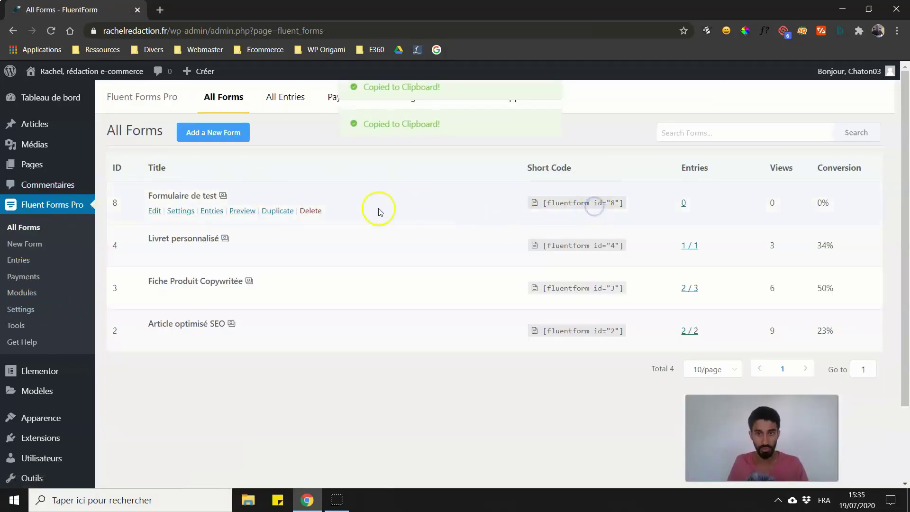
# Step: Create a new untitled page containing the shortcode [fluentform id="8"] and publish it
pyautogui.click(41, 169)
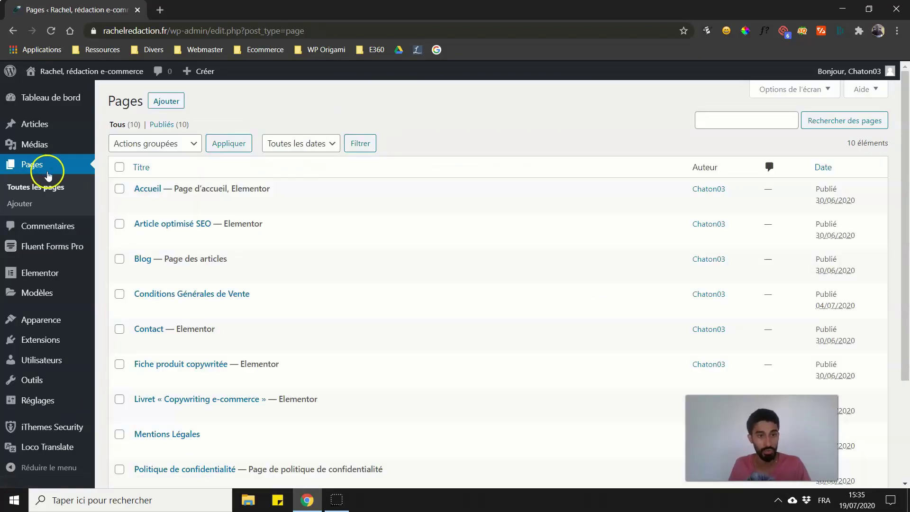
pyautogui.click(159, 100)
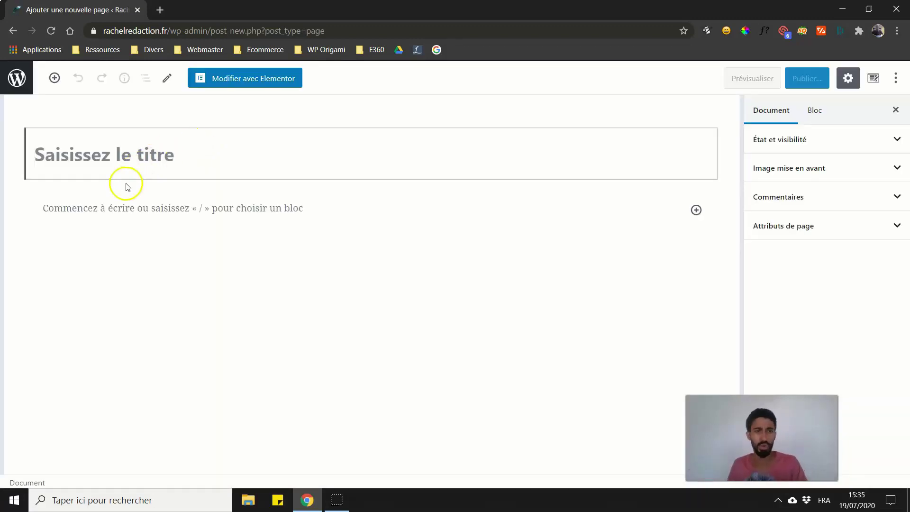
pyautogui.click(105, 210)
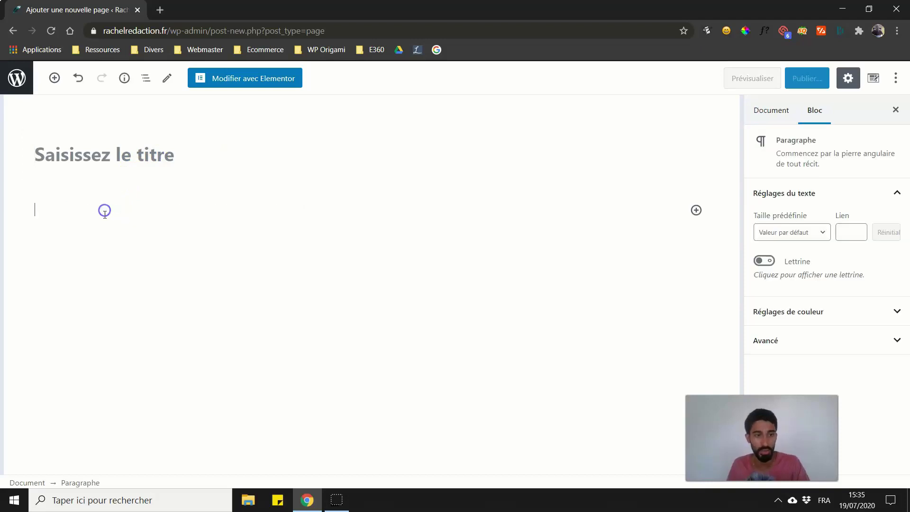
pyautogui.hotkey('ctrl', 'v')
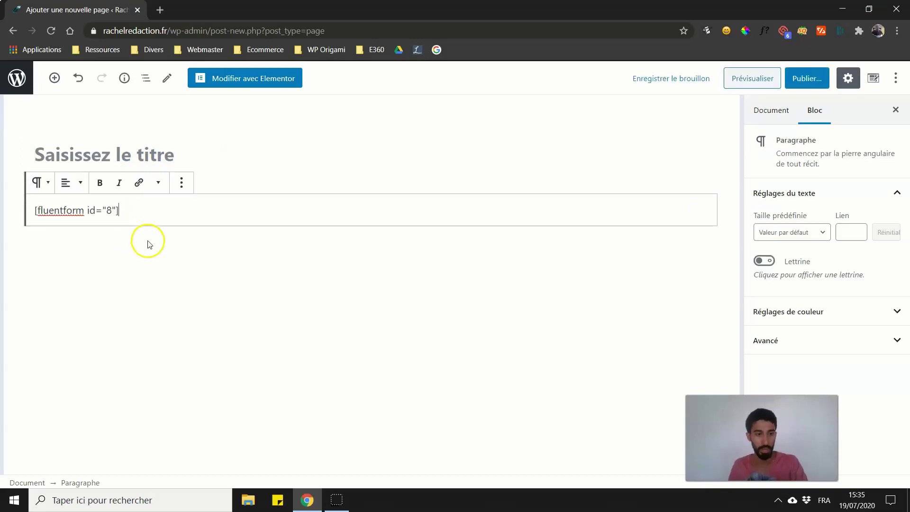
pyautogui.click(800, 79)
pyautogui.click(810, 78)
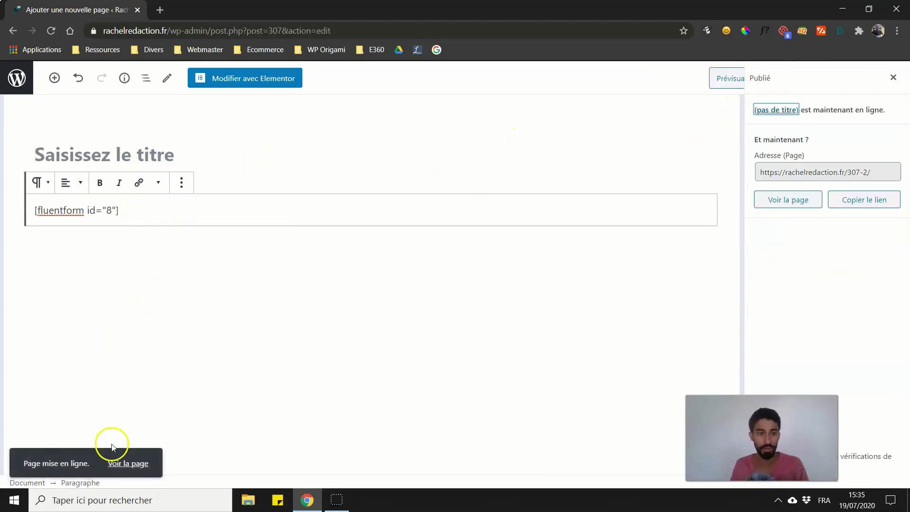
# Step: View the published page and examine the order form's contact, shipping address, product and payment fields
pyautogui.click(122, 463)
pyautogui.scroll(-3, 222, 276)
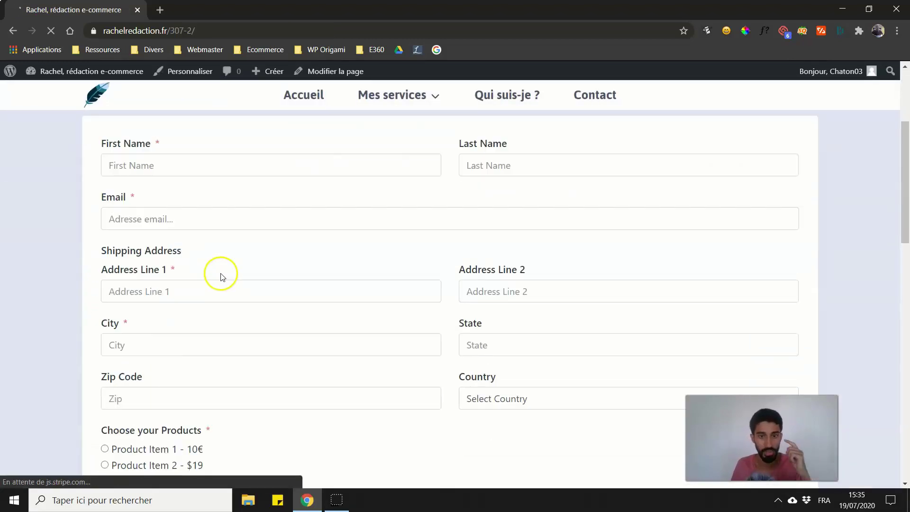
pyautogui.scroll(-5, 232, 272)
pyautogui.scroll(5, 280, 190)
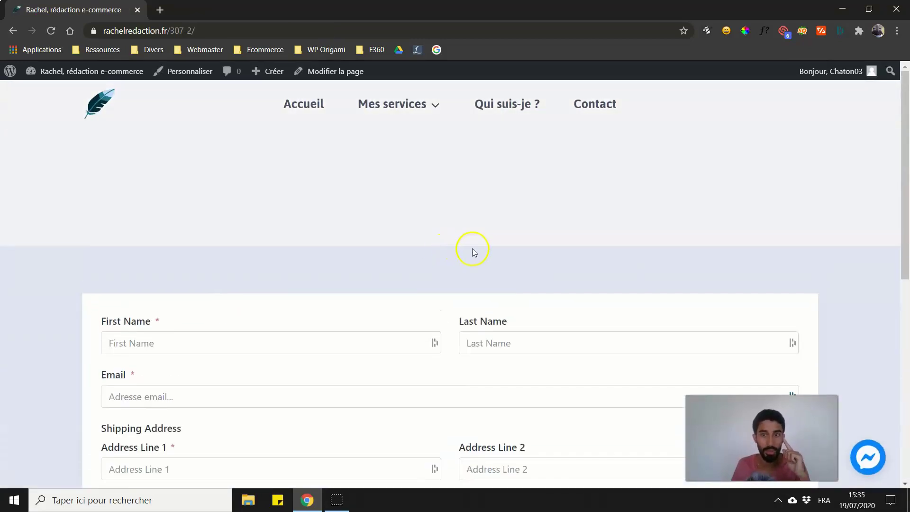
pyautogui.scroll(-1, 476, 251)
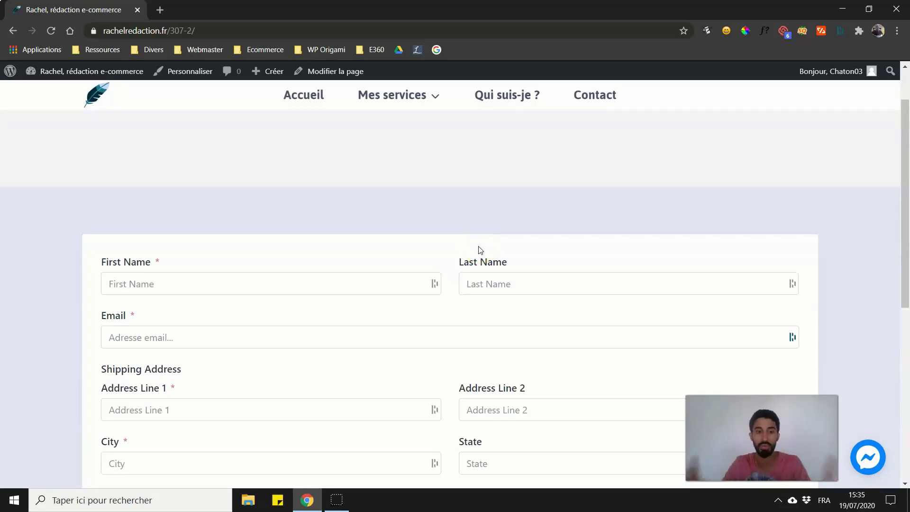
pyautogui.scroll(-5, 441, 260)
pyautogui.scroll(5, 389, 202)
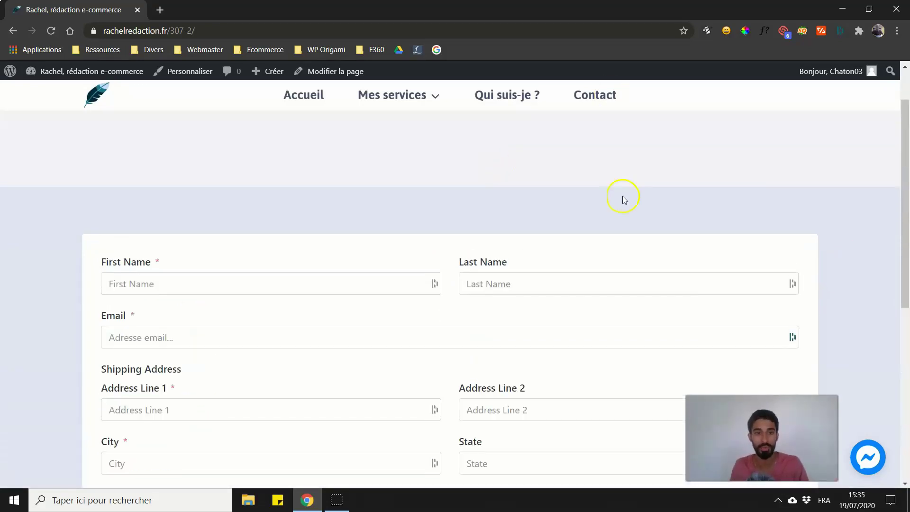
pyautogui.scroll(1, 532, 261)
pyautogui.scroll(-6, 403, 184)
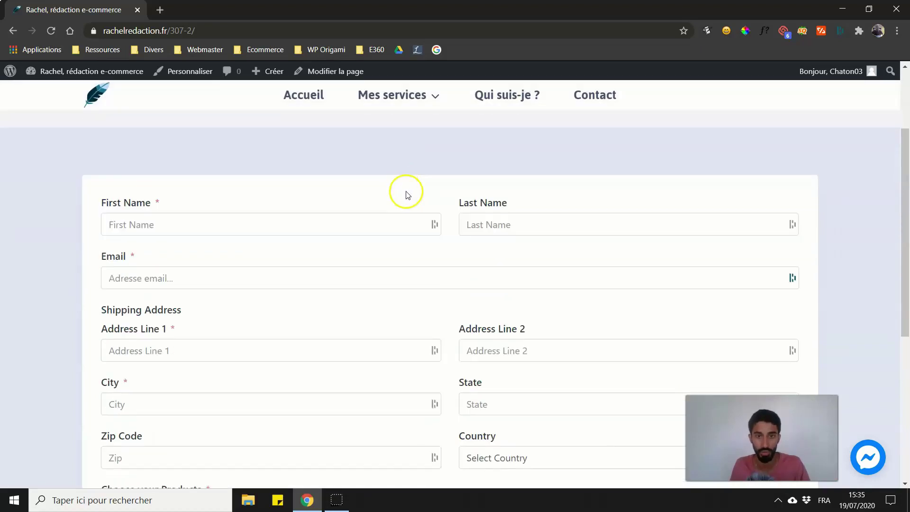
# Step: Test switching between Product Item 1 and Product Item 2, and try to purchase Product Item 2 with card payment through Stripe
pyautogui.click(145, 336)
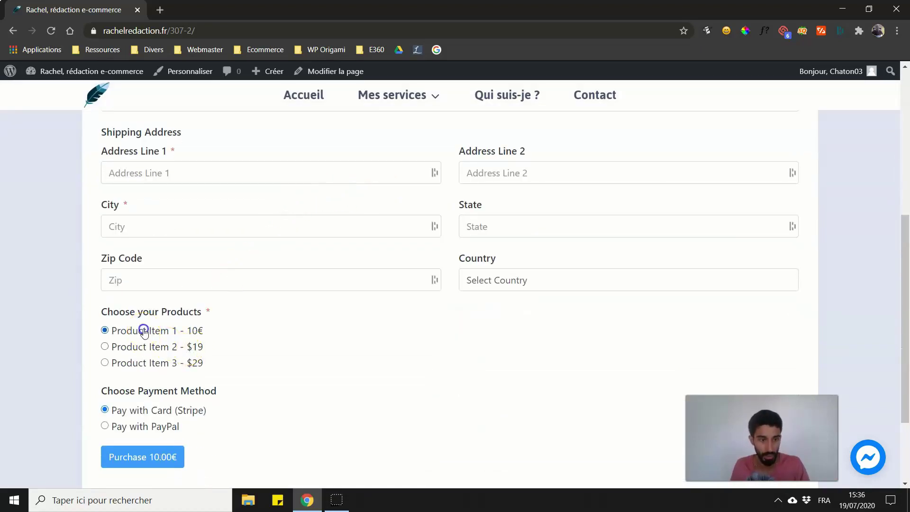
pyautogui.scroll(-3, 106, 341)
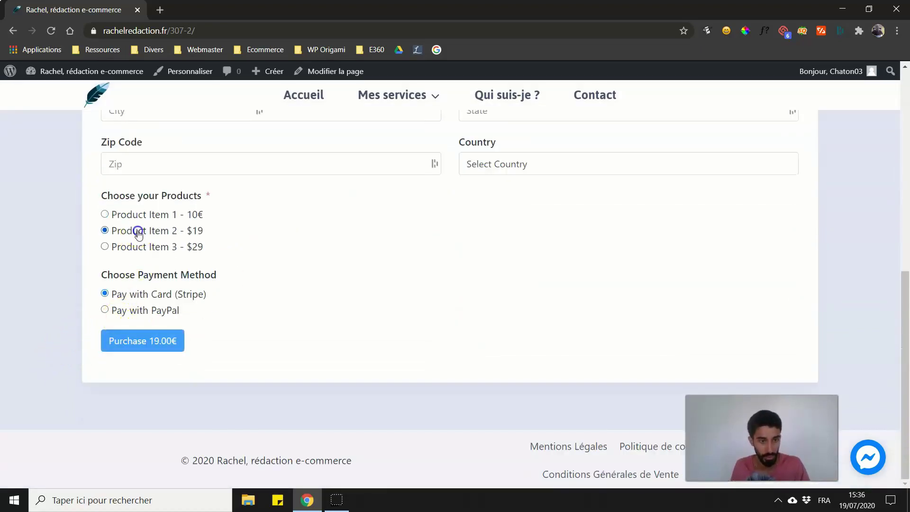
pyautogui.click(144, 338)
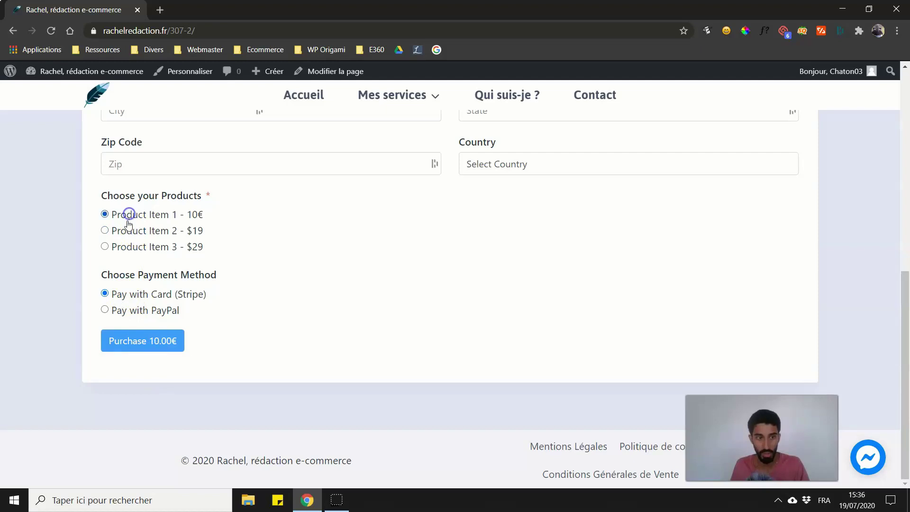
pyautogui.click(150, 342)
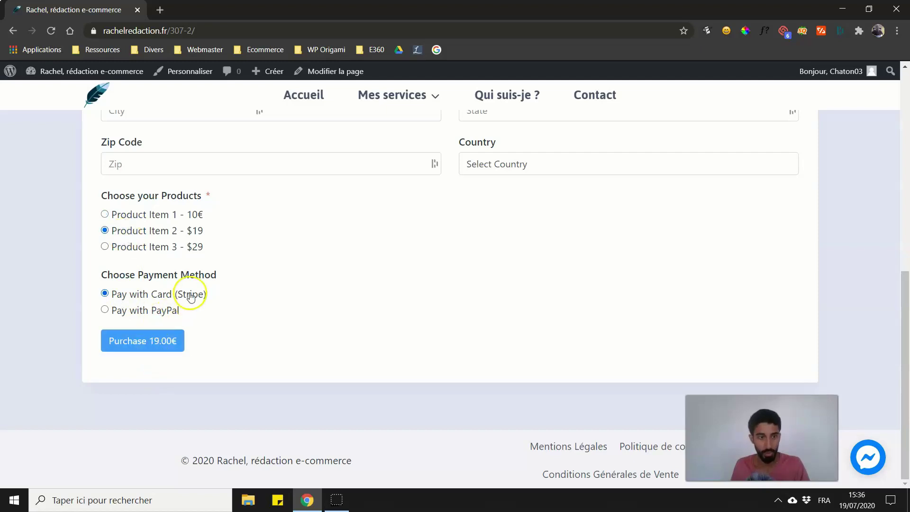
pyautogui.click(153, 333)
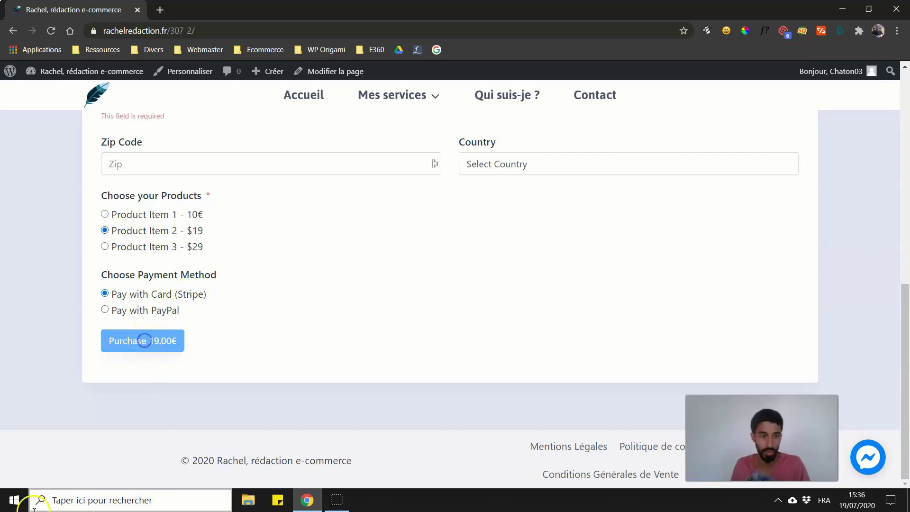
# Step: Fill in the order form's first name, last name, email, address line 1 and city with the customer's details
pyautogui.click(116, 307)
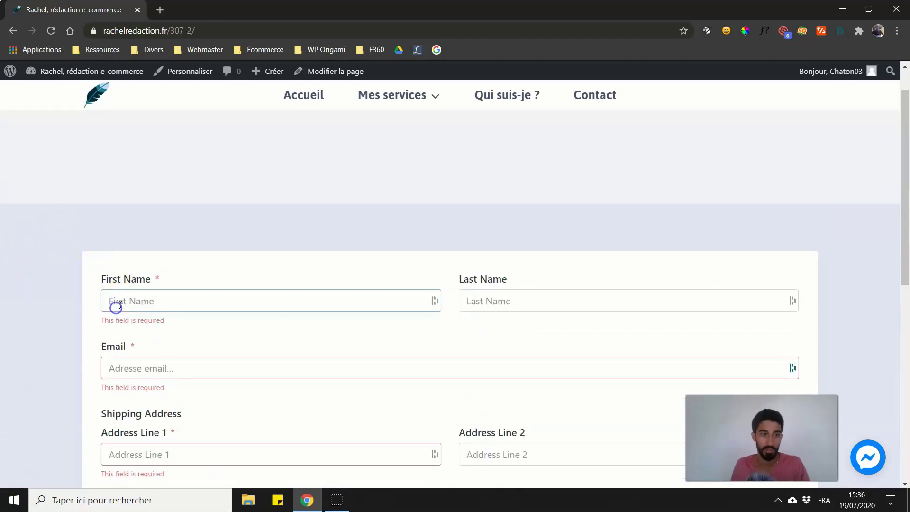
pyautogui.click(41, 331)
pyautogui.scroll(-5, 61, 308)
pyautogui.scroll(4, 183, 227)
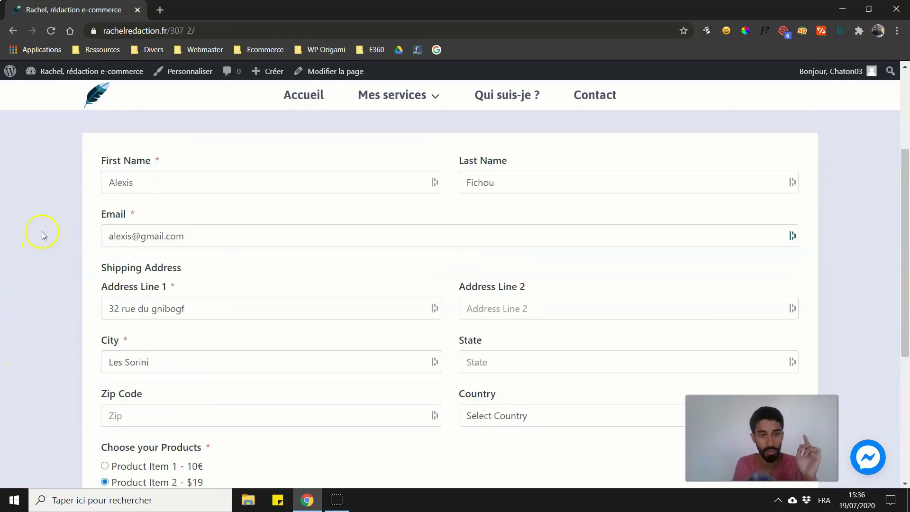
pyautogui.scroll(2, 43, 230)
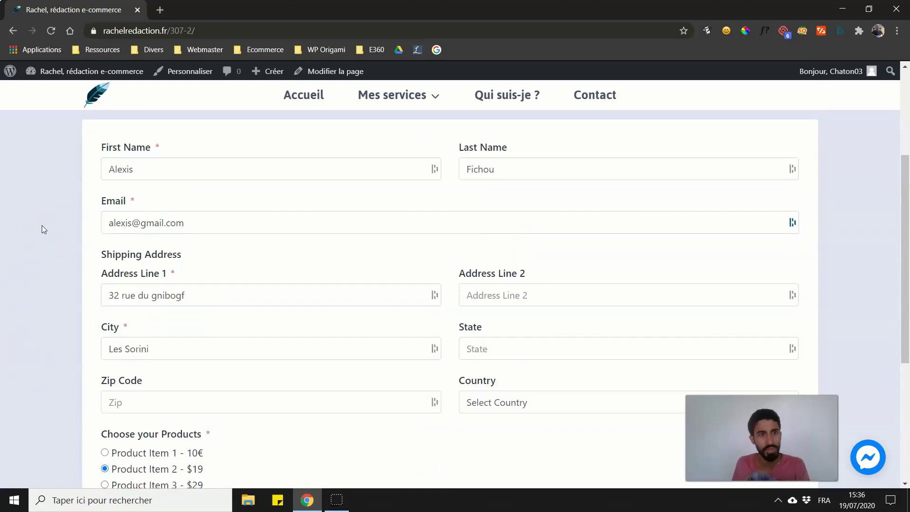
pyautogui.scroll(-3, 126, 234)
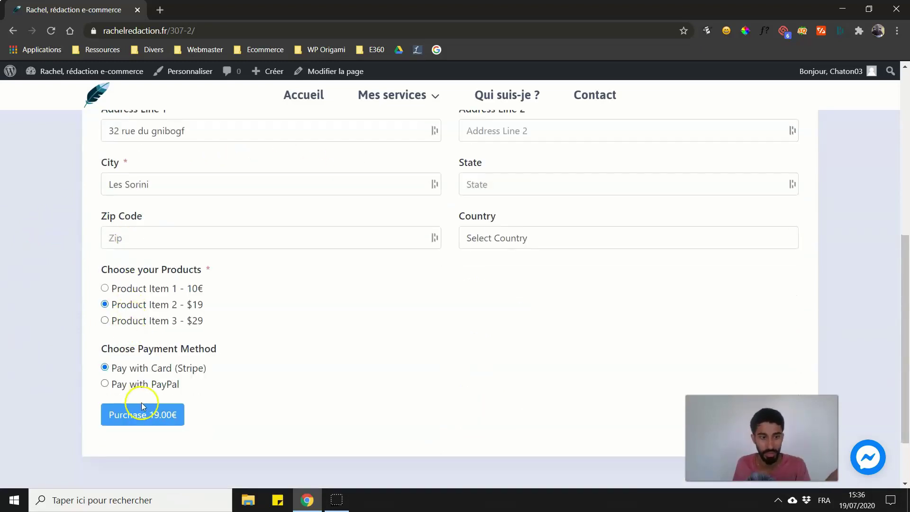
# Step: Submit the card purchase of Product Item 2, decline saving the details in Dashlane, and return from the Stripe checkout to the order form
pyautogui.click(142, 426)
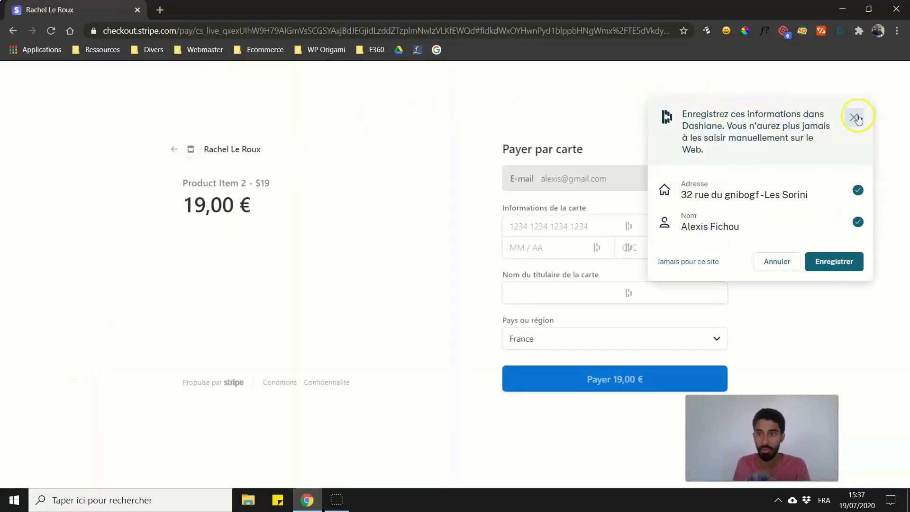
pyautogui.click(777, 261)
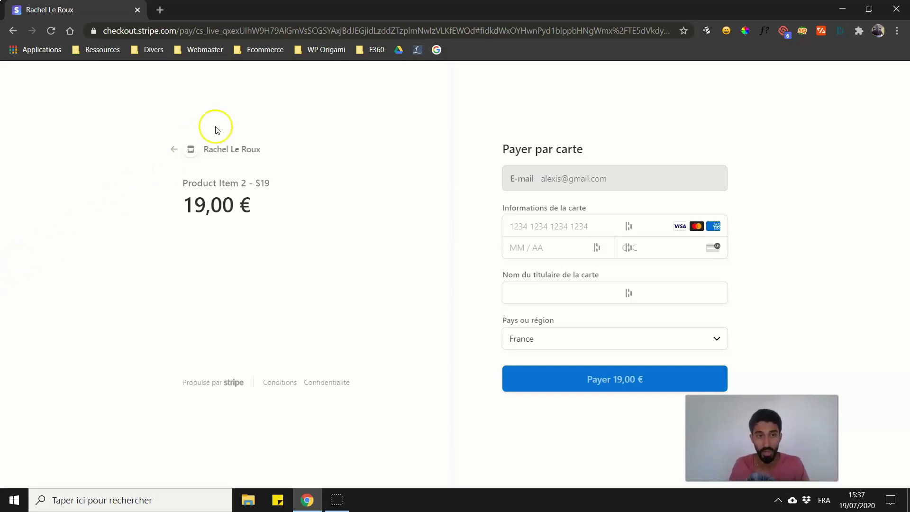
pyautogui.click(174, 155)
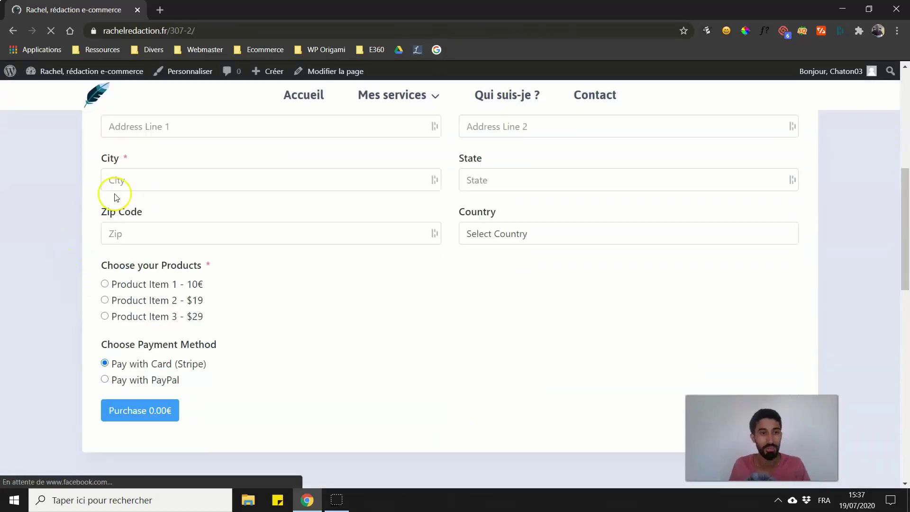
# Step: Go to the list of all Fluent Forms in the WordPress admin and open Formulaire de test for editing
pyautogui.moveTo(78, 70)
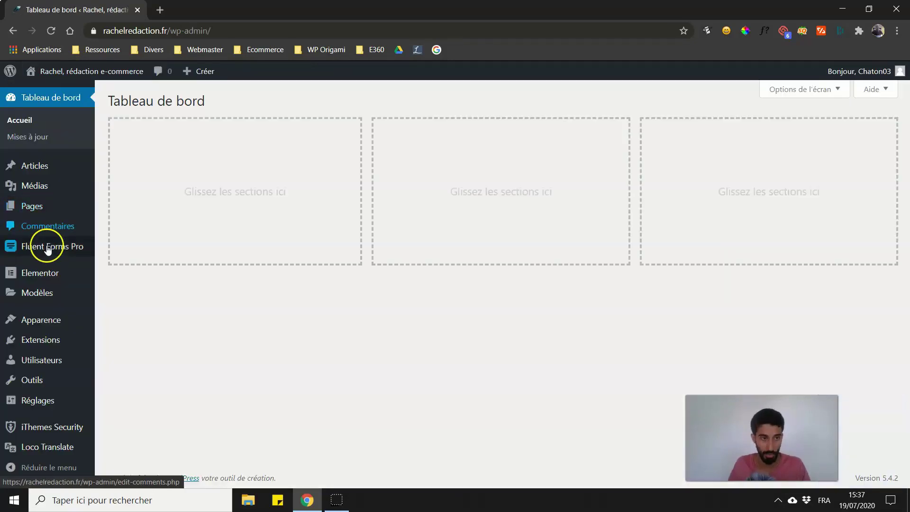
pyautogui.moveTo(45, 247)
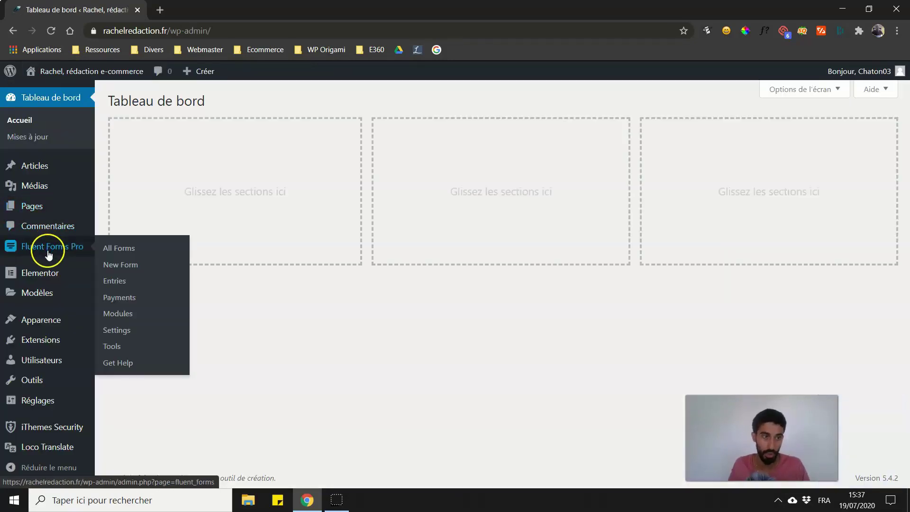
pyautogui.click(114, 248)
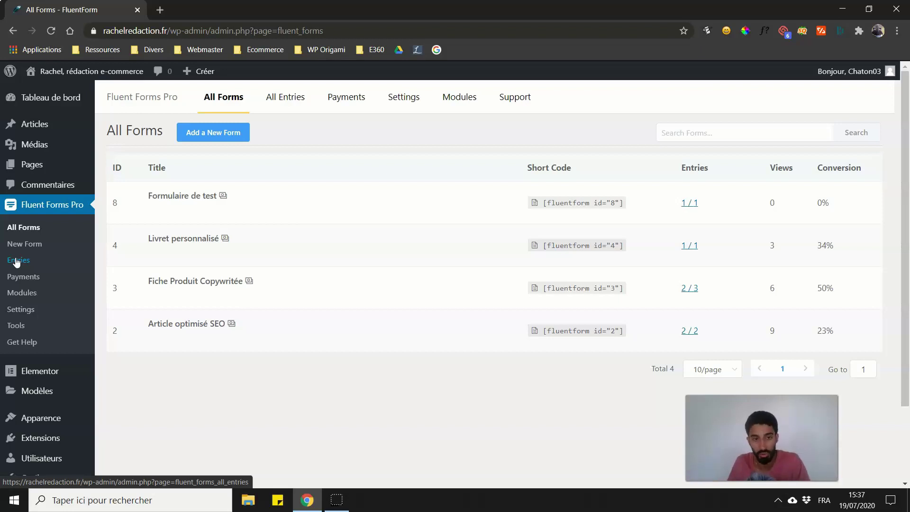
pyautogui.moveTo(209, 203)
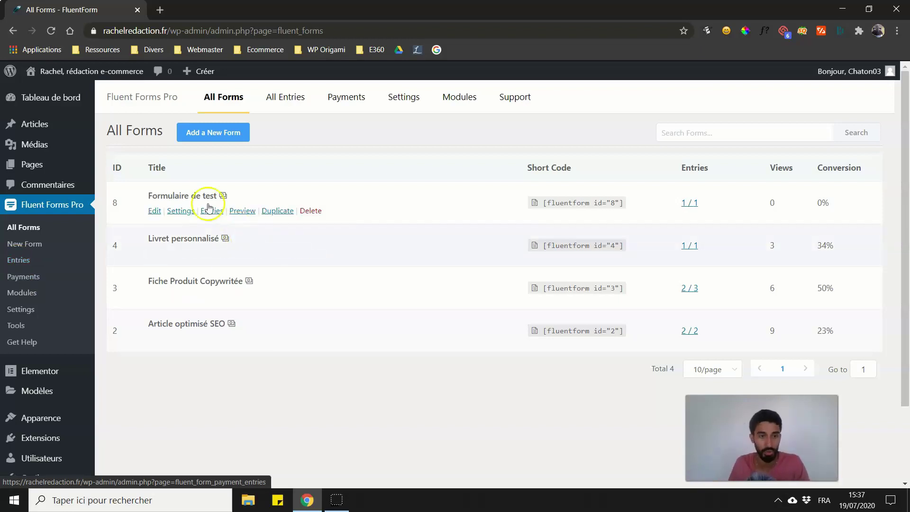
pyautogui.click(156, 211)
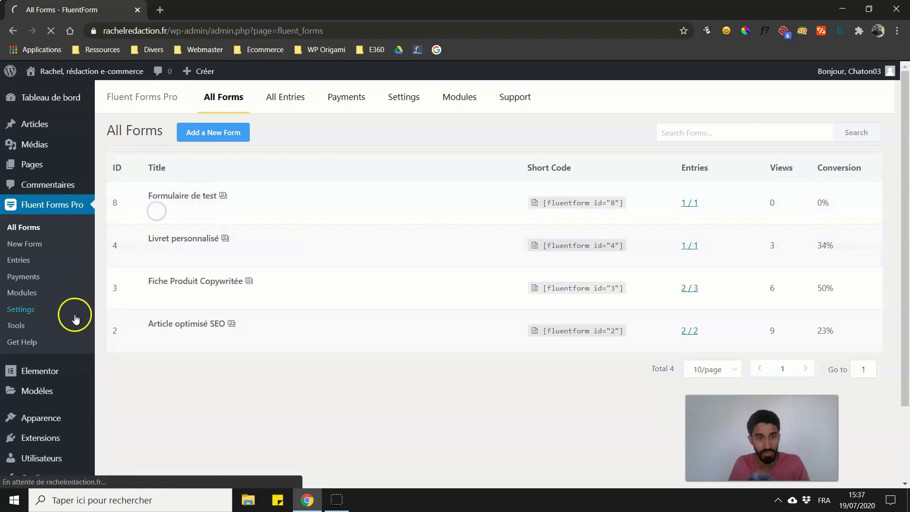
# Step: Add a Check Box field between the shipping address and the product choices
pyautogui.scroll(-2, 361, 256)
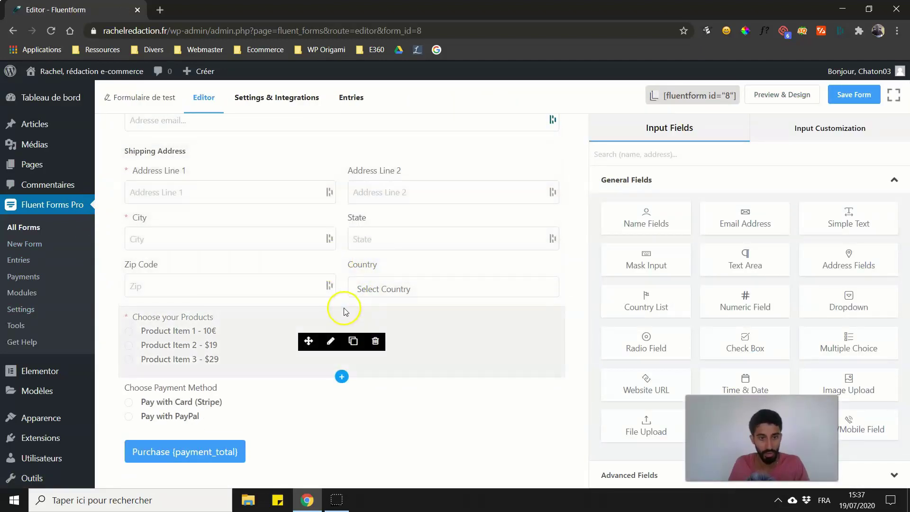
pyautogui.click(341, 306)
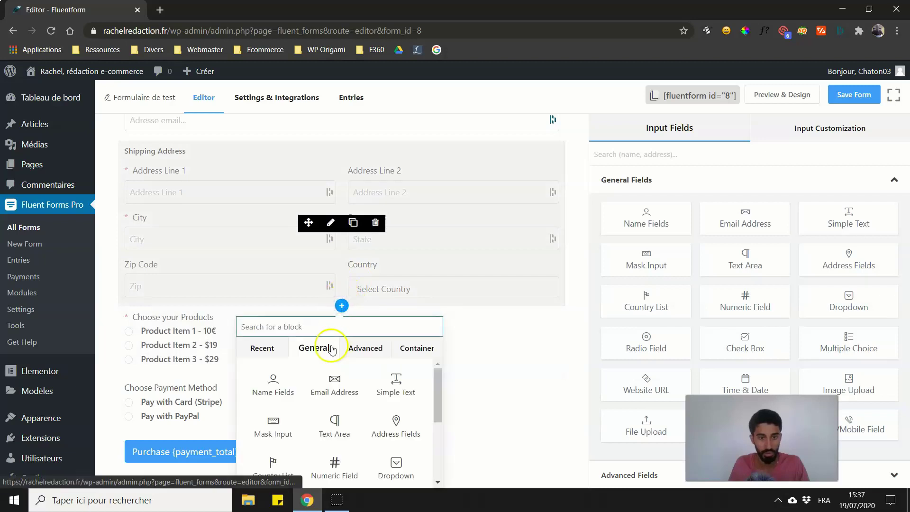
pyautogui.write('ch')
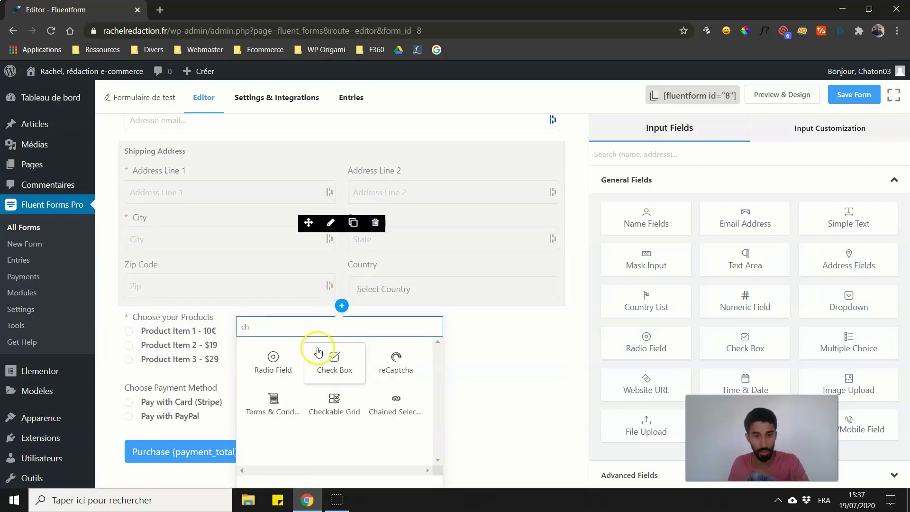
pyautogui.click(325, 358)
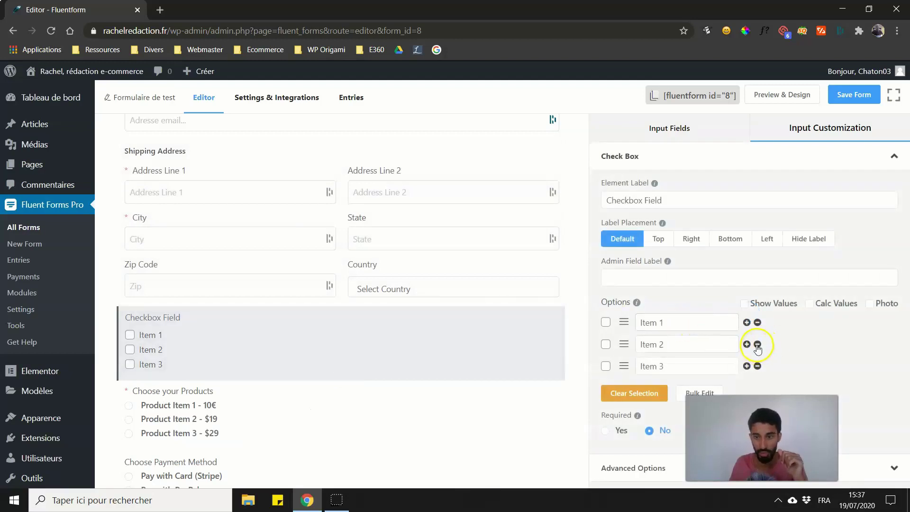
# Step: Reduce the checkbox field's options to a single one labelled "Si je coche cette case..."
pyautogui.click(757, 345)
pyautogui.click(757, 344)
pyautogui.moveTo(678, 322); pyautogui.dragTo(639, 331)
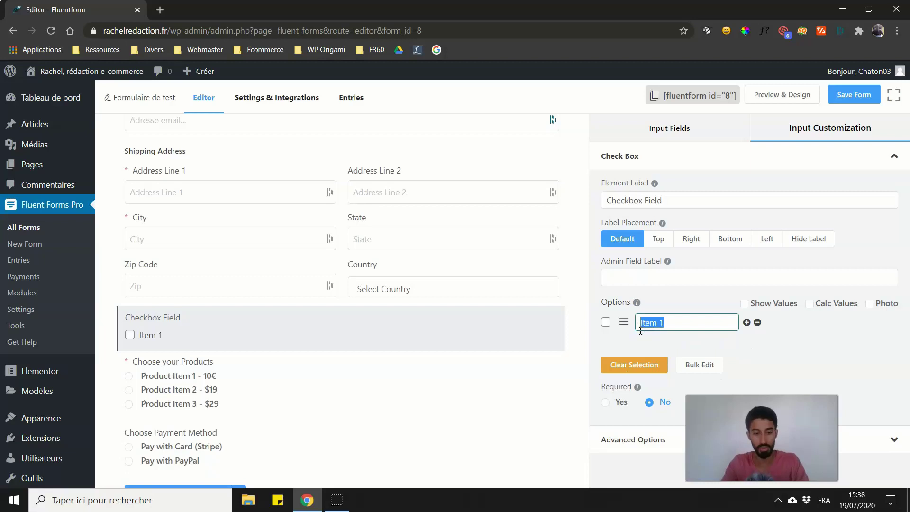
pyautogui.write('Si je coche cet')
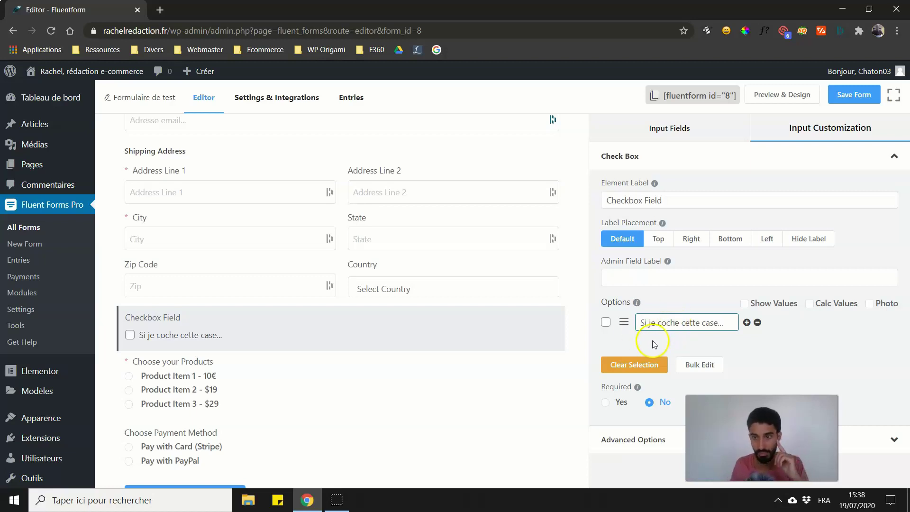
# Step: Make the checkbox field required and set its element label to "Tour de magie"
pyautogui.click(621, 398)
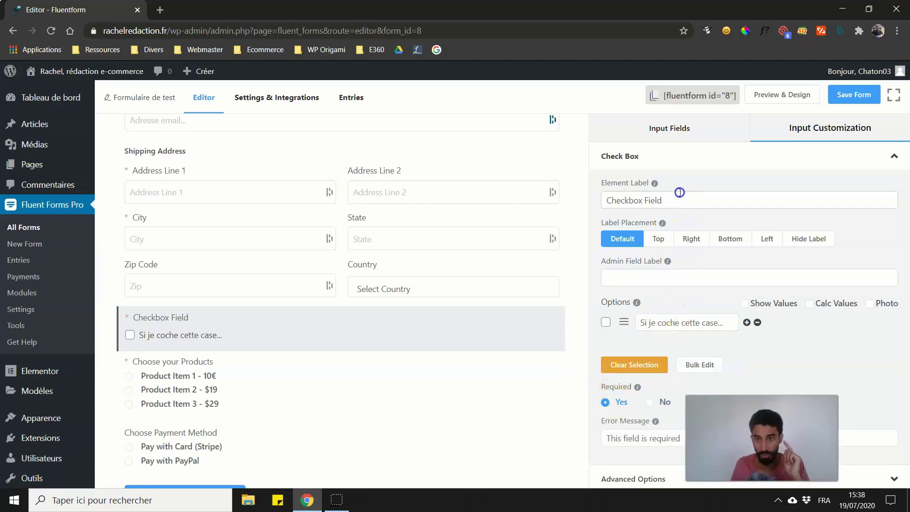
pyautogui.moveTo(683, 208); pyautogui.dragTo(598, 203)
pyautogui.write('Tour ')
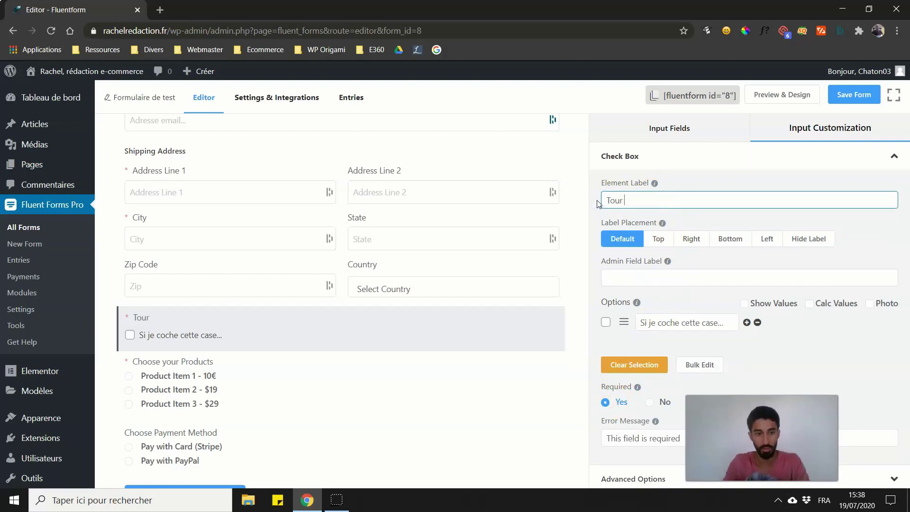
pyautogui.write('de magie')
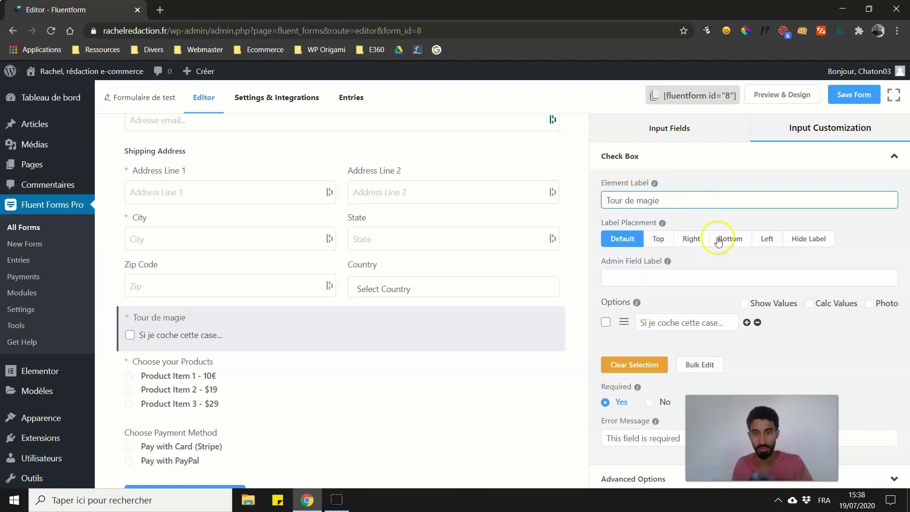
pyautogui.click(831, 152)
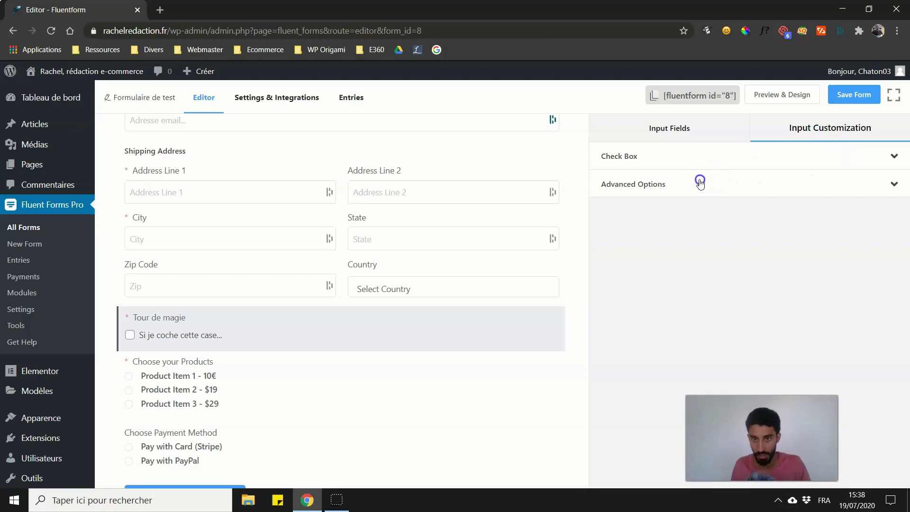
pyautogui.click(701, 181)
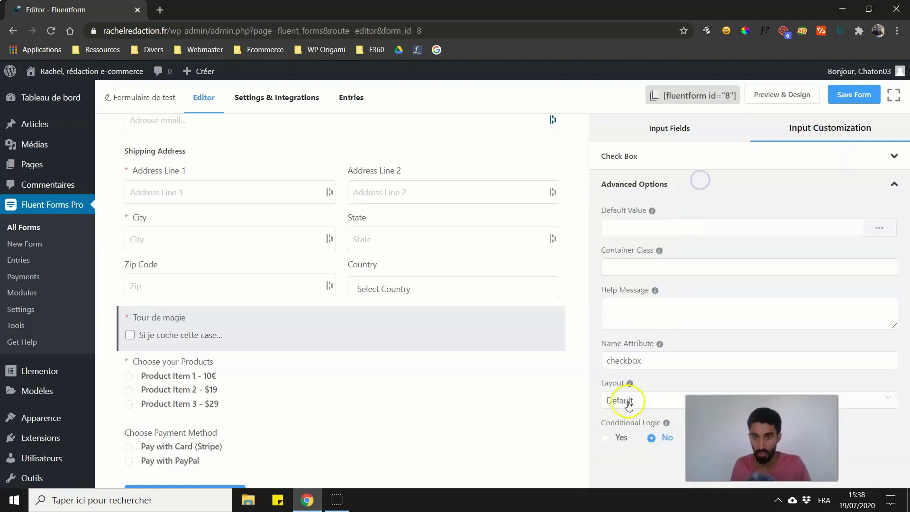
pyautogui.click(605, 437)
pyautogui.scroll(-1, 609, 424)
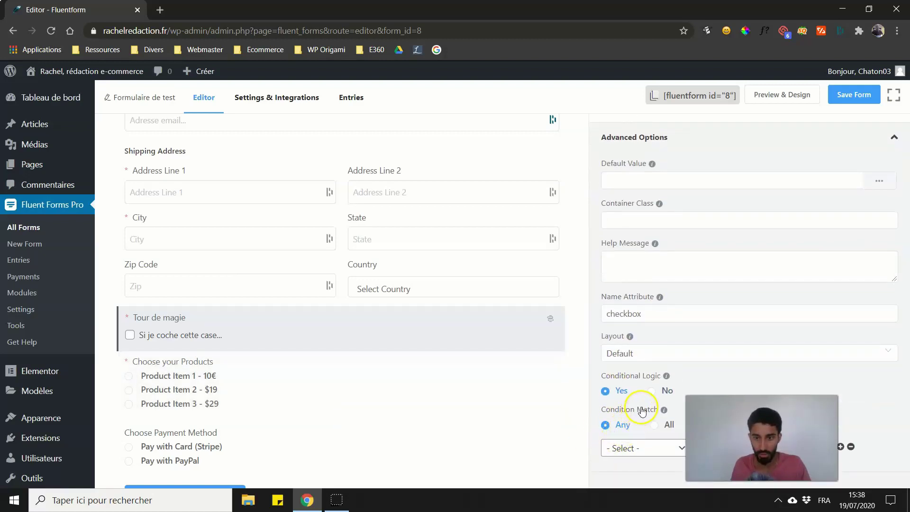
pyautogui.click(653, 390)
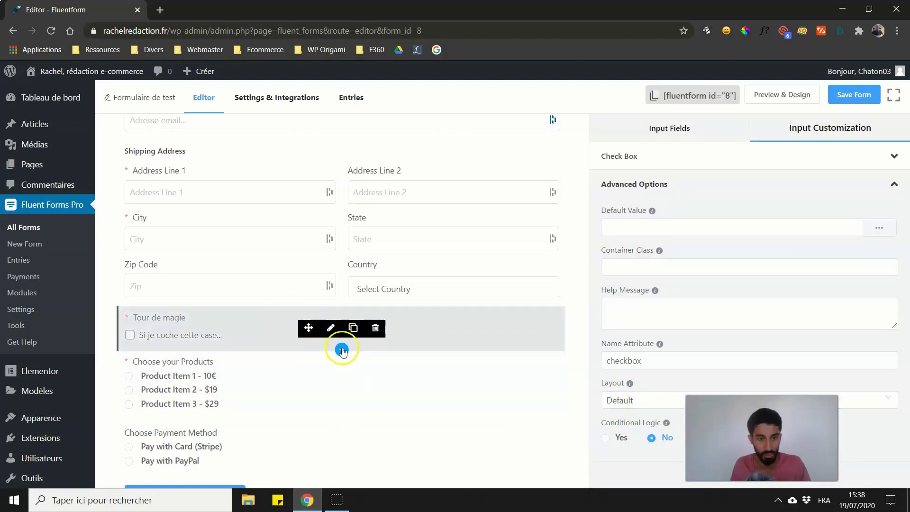
# Step: Add a Simple Text field directly below the Tour de magie checkbox
pyautogui.click(342, 349)
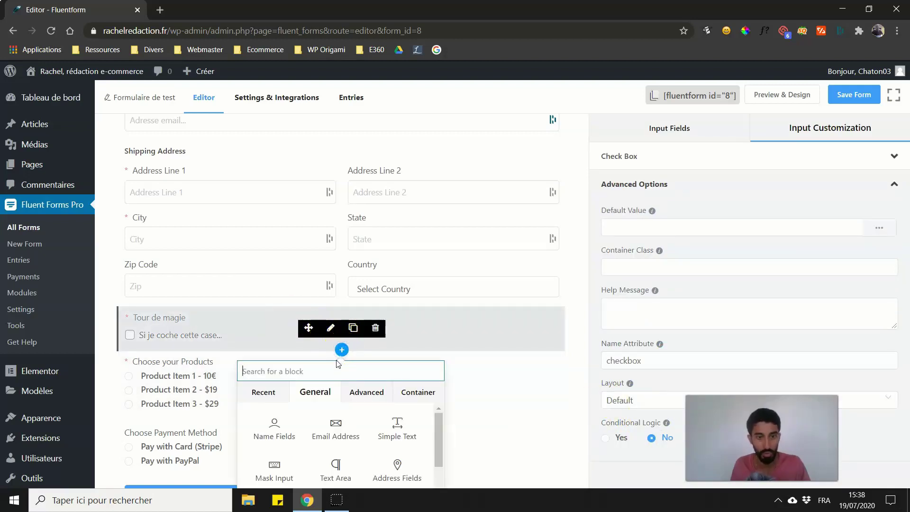
pyautogui.click(686, 128)
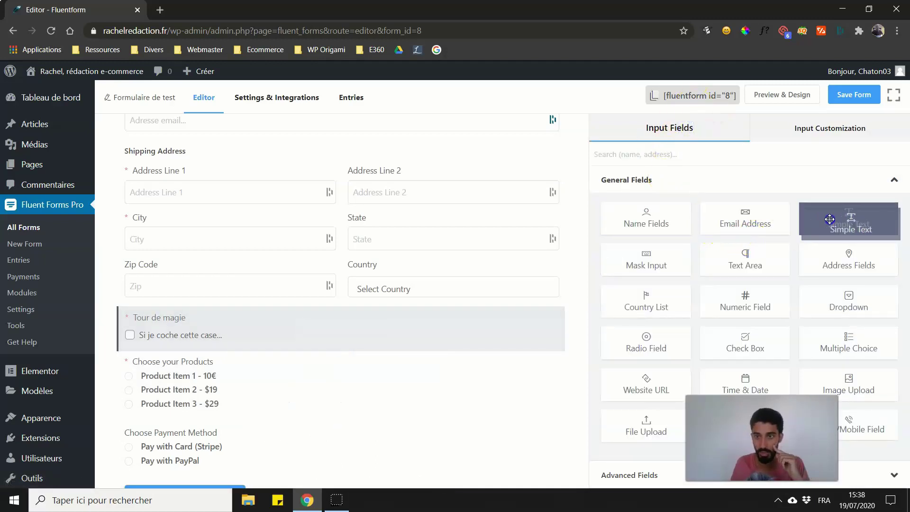
pyautogui.moveTo(827, 218)
pyautogui.mouseDown()
pyautogui.moveTo(315, 377)
pyautogui.moveTo(280, 376)
pyautogui.mouseUp()
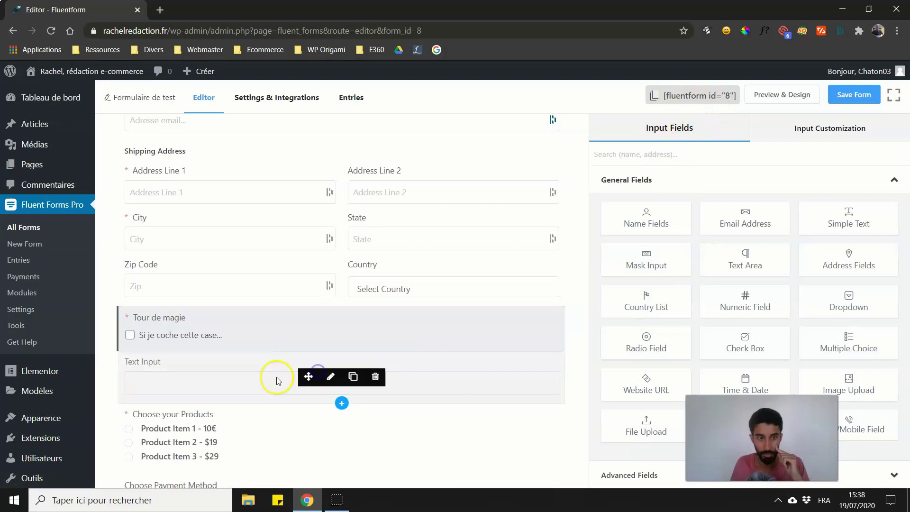
# Step: Set the new text field's label to ".... je vais apparaître comme par magie !", correcting the spelling of "apparaître"
pyautogui.click(327, 378)
pyautogui.moveTo(676, 203); pyautogui.dragTo(585, 209)
pyautogui.write('.')
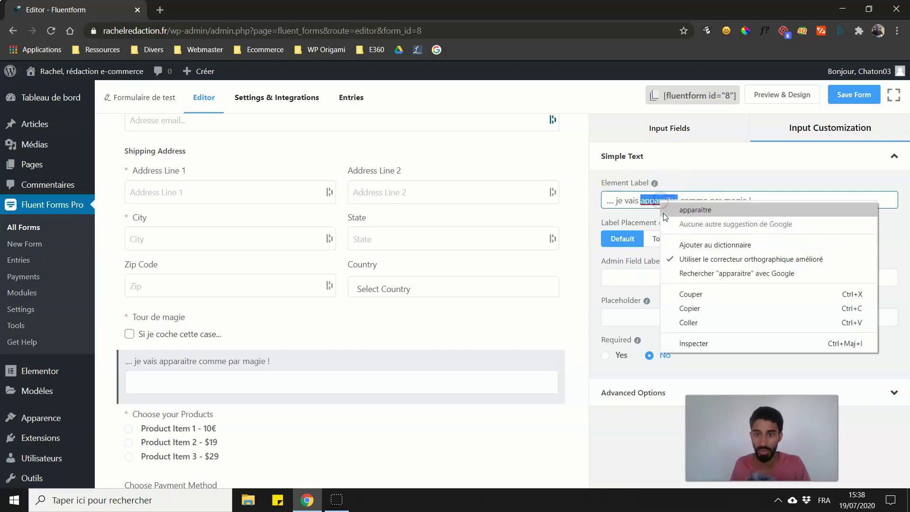
pyautogui.rightClick(661, 201)
pyautogui.click(695, 210)
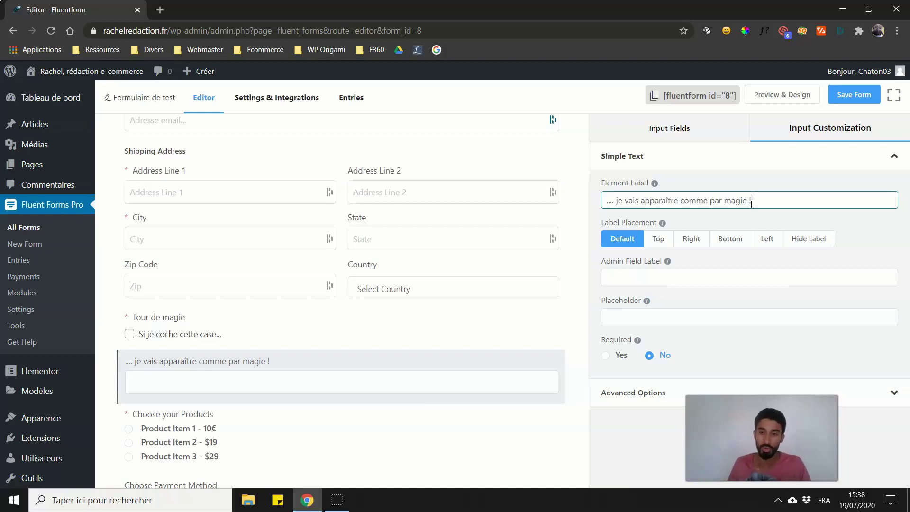
pyautogui.click(700, 221)
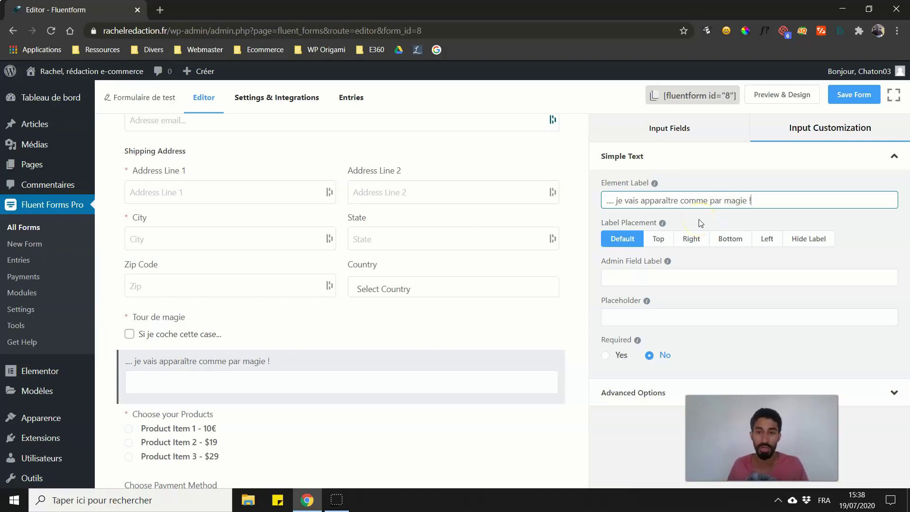
pyautogui.click(624, 368)
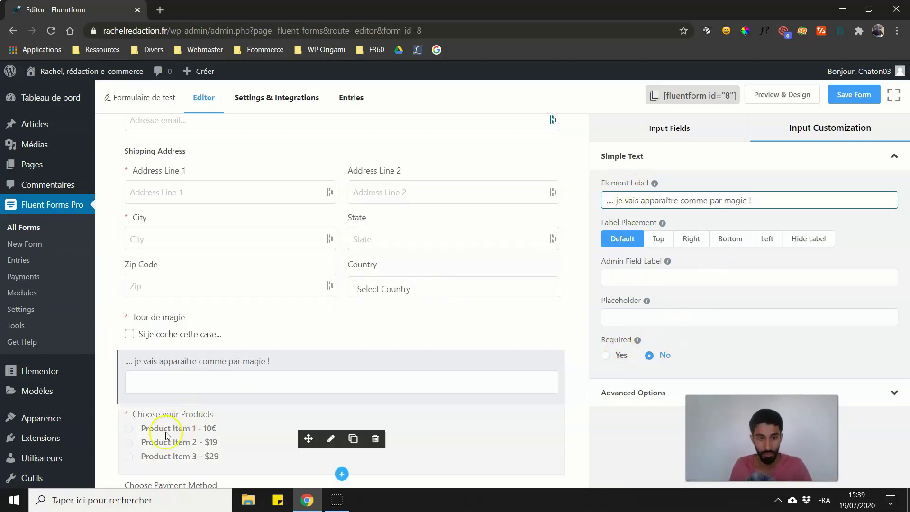
# Step: Enable conditional logic on the ".... je vais apparaître comme par magie !" field, using Tour de magie as the condition field, and save the form
pyautogui.click(658, 164)
pyautogui.click(646, 186)
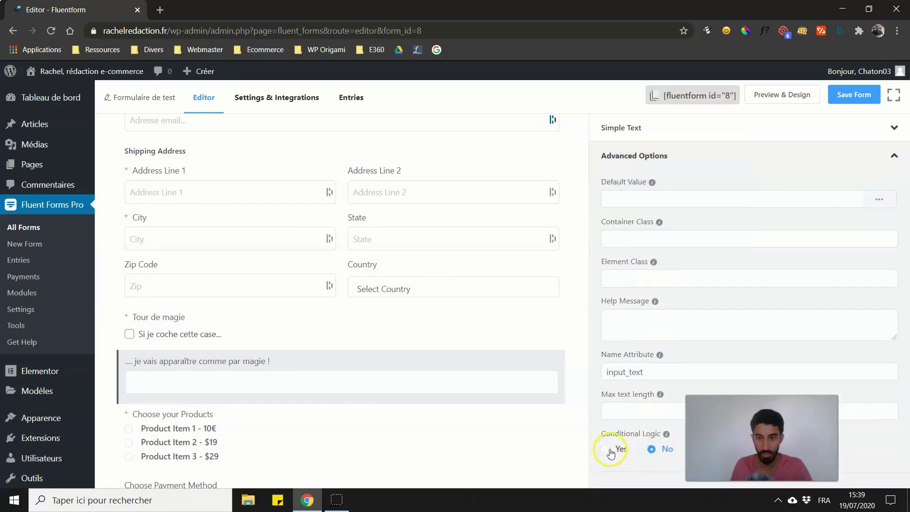
pyautogui.click(609, 450)
pyautogui.scroll(-1, 644, 395)
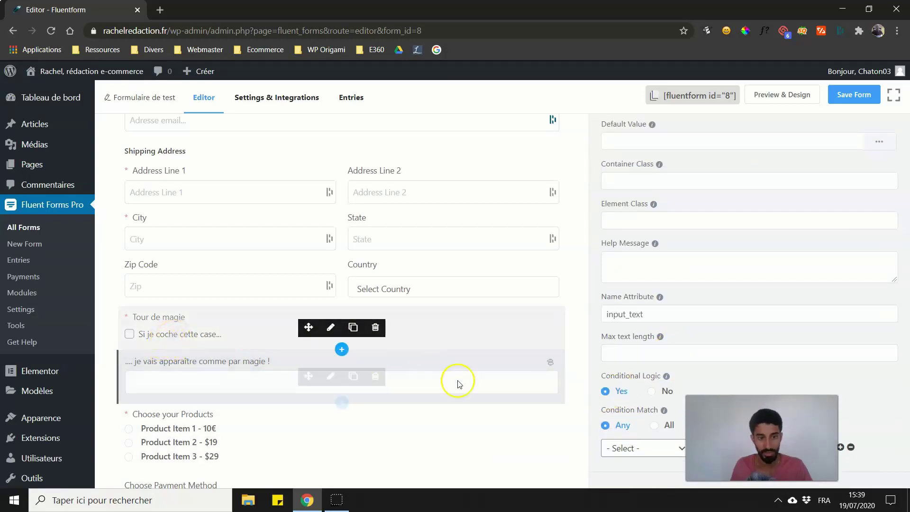
pyautogui.click(636, 448)
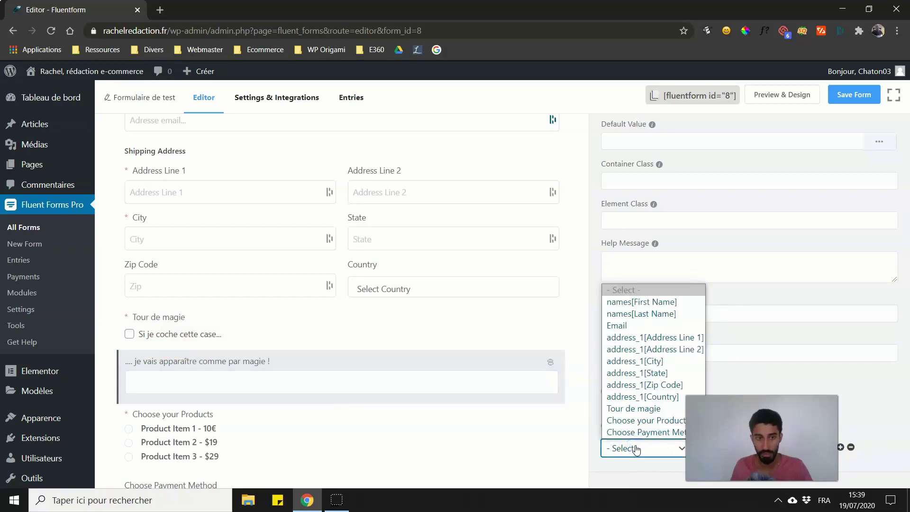
pyautogui.click(637, 408)
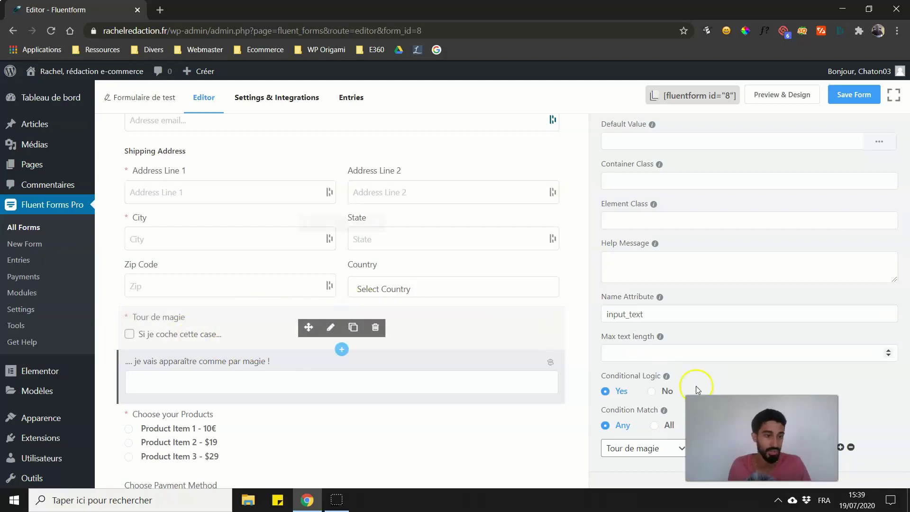
pyautogui.click(854, 94)
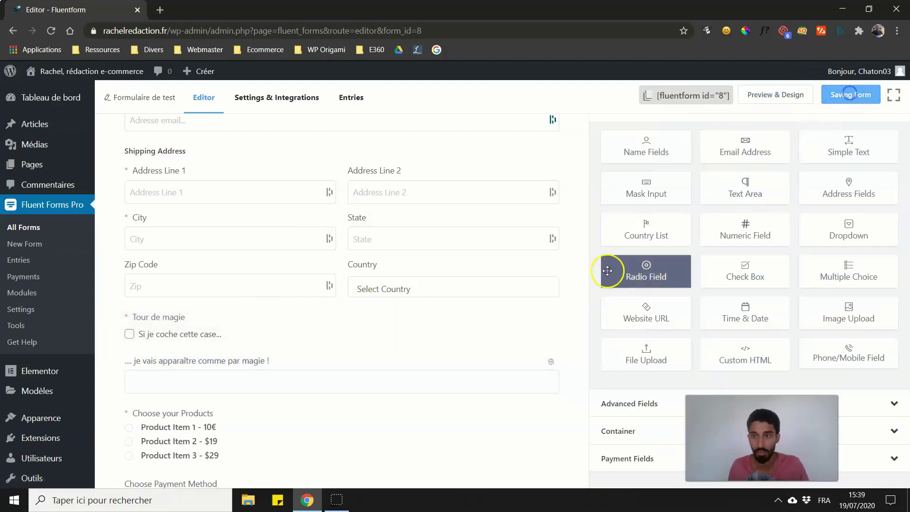
# Step: View the untitled published page and test the condition by ticking "Si je coche cette case..." in its form
pyautogui.click(31, 164)
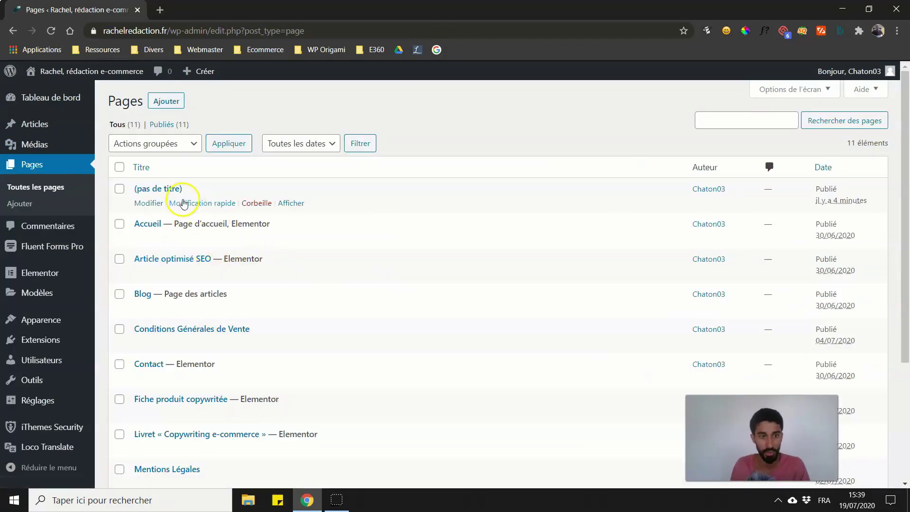
pyautogui.click(285, 208)
pyautogui.scroll(-9, 230, 229)
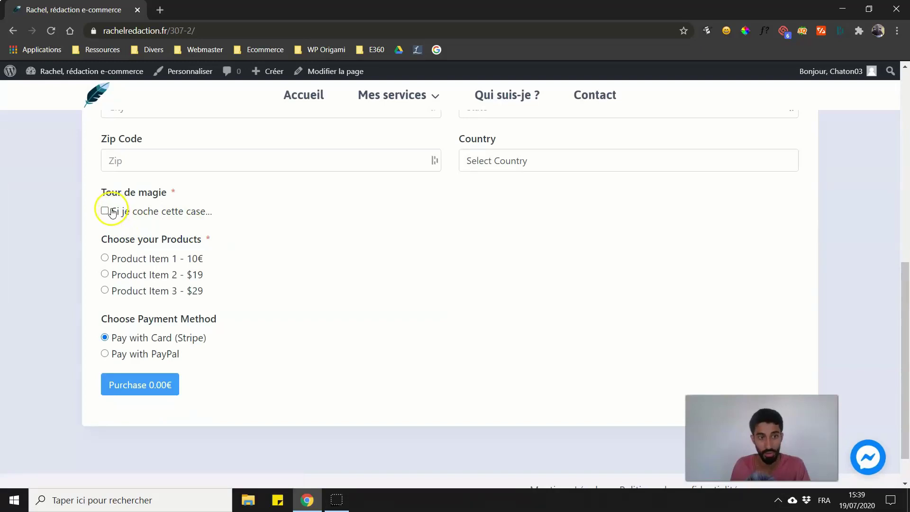
pyautogui.click(105, 211)
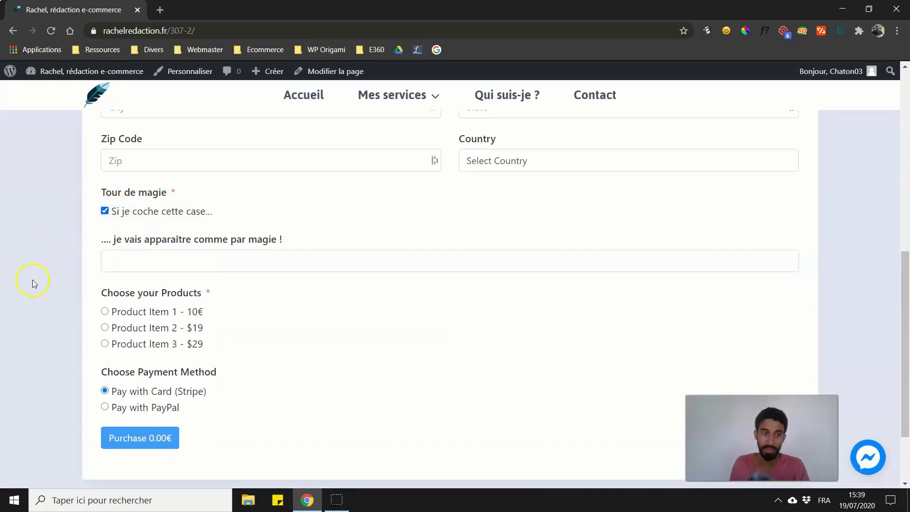
# Step: Examine the whole published form, from the name and address fields to the conditional field, product choices and payment methods
pyautogui.scroll(1, 35, 283)
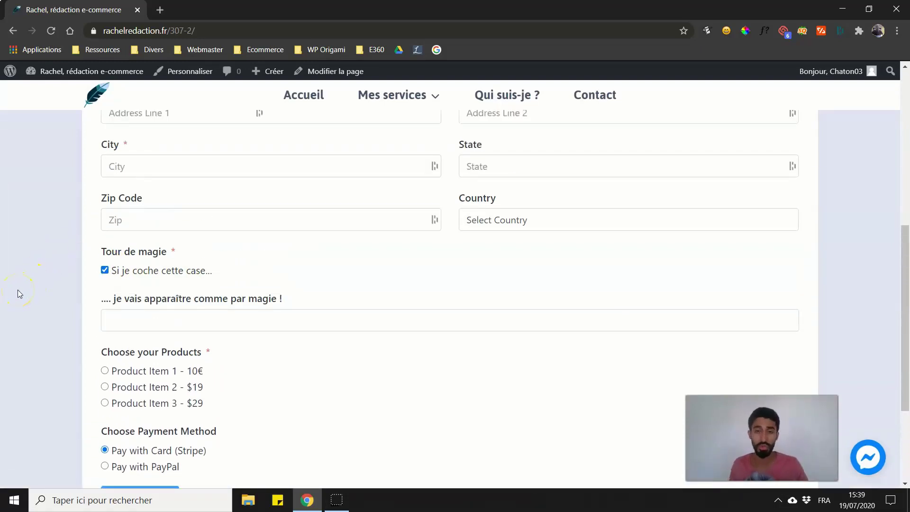
pyautogui.scroll(2, 15, 308)
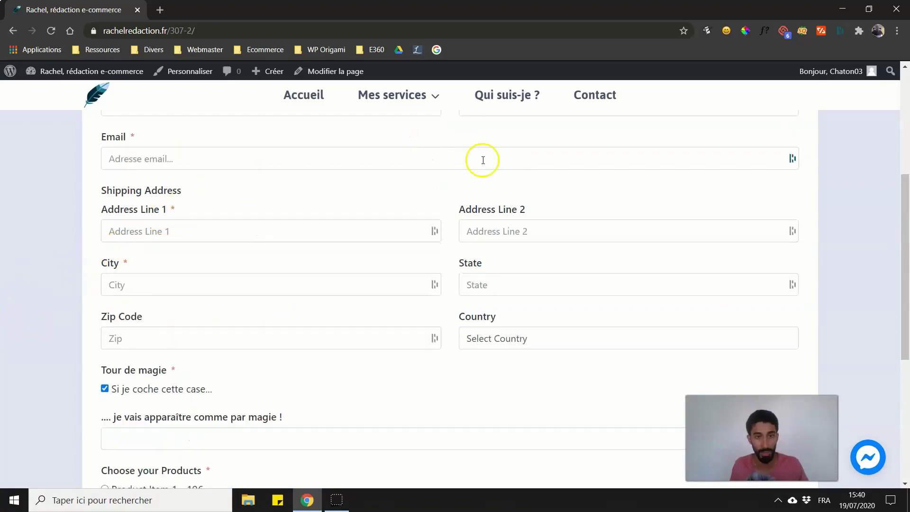
pyautogui.scroll(2, 241, 327)
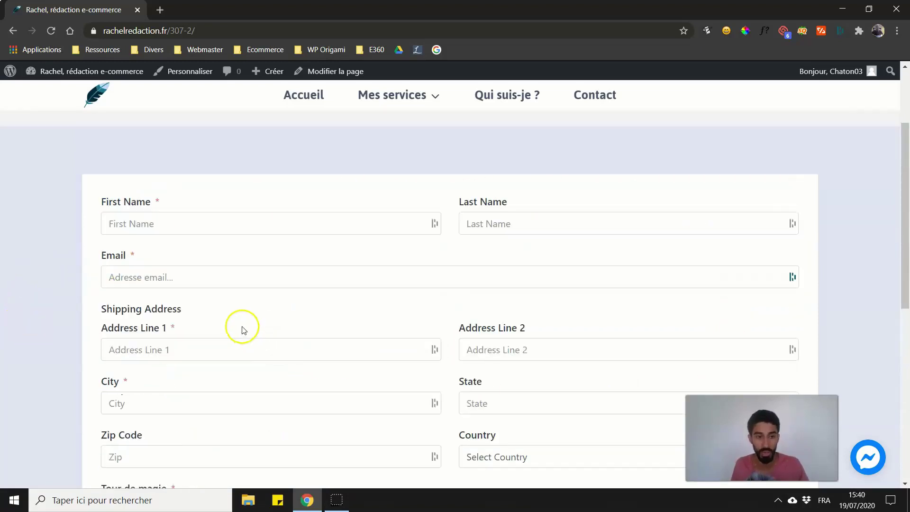
pyautogui.scroll(-3, 185, 283)
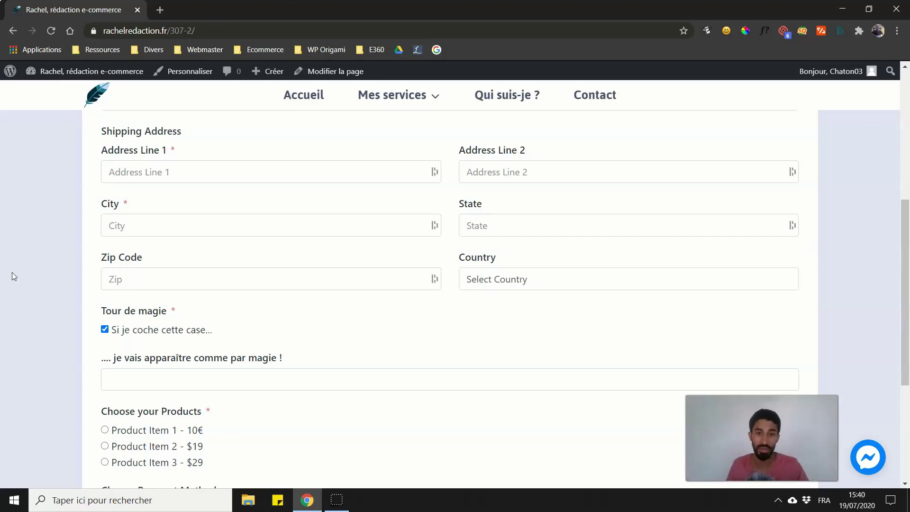
pyautogui.scroll(5, 12, 273)
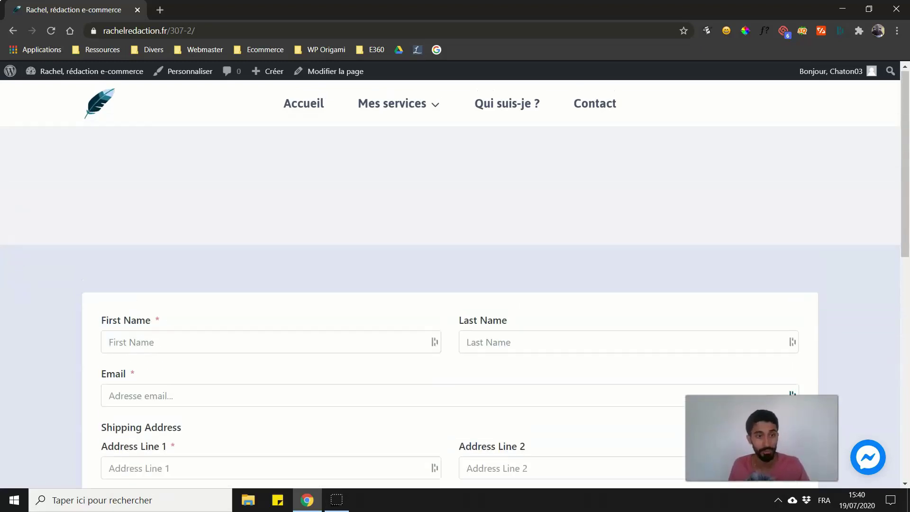
pyautogui.scroll(-6, 10, 336)
pyautogui.scroll(-4, 14, 332)
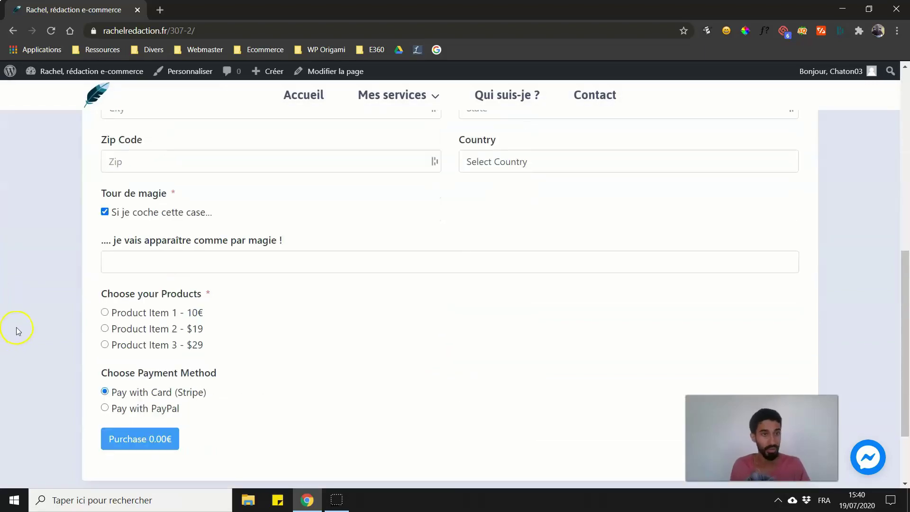
pyautogui.scroll(4, 14, 331)
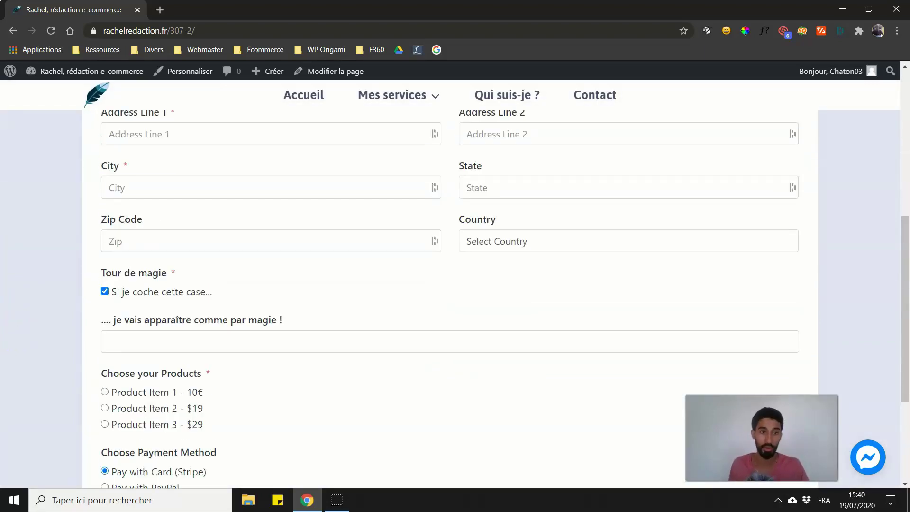
pyautogui.scroll(7, 451, 284)
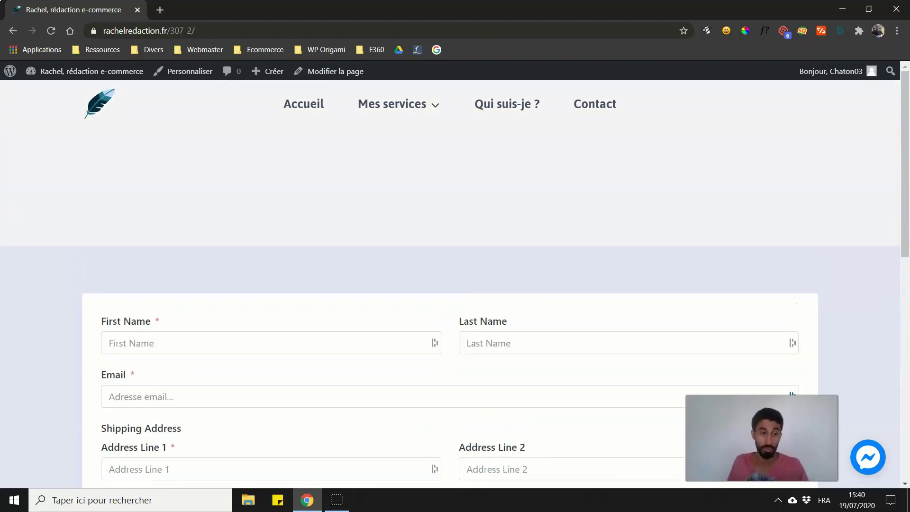
pyautogui.scroll(-9, 819, 264)
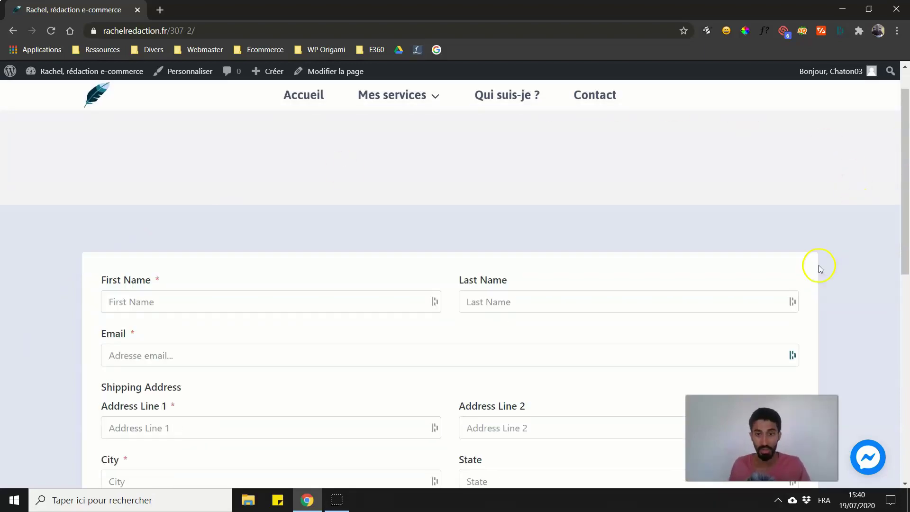
pyautogui.scroll(3, 266, 338)
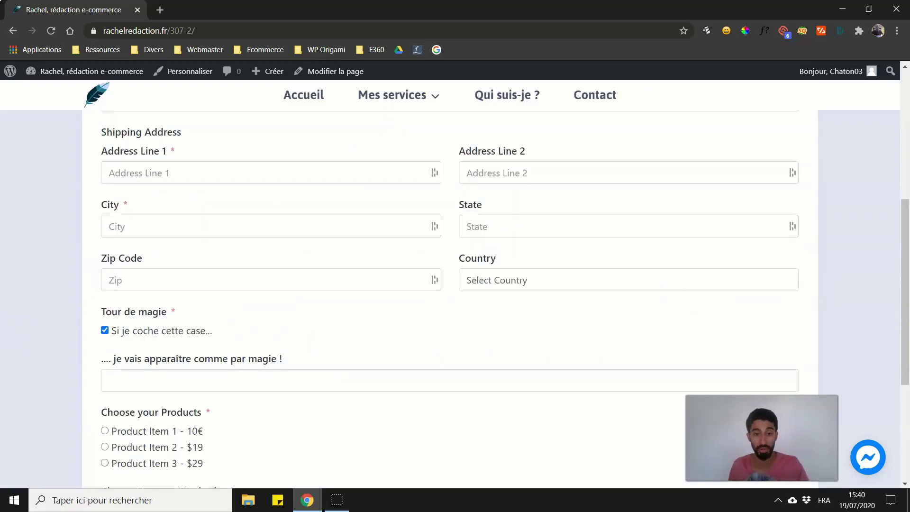
pyautogui.scroll(-3, 496, 298)
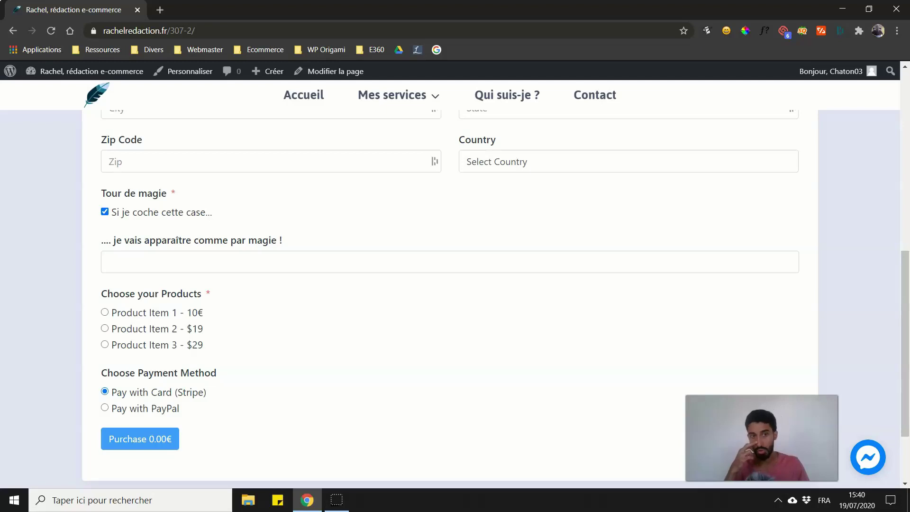
pyautogui.scroll(9, 13, 390)
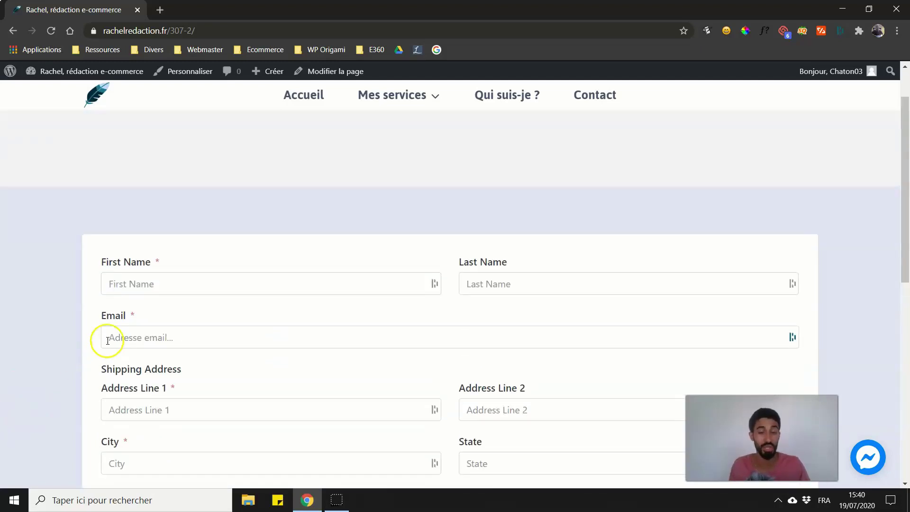
# Step: Go from the published form page to the site's Accueil page
pyautogui.click(290, 101)
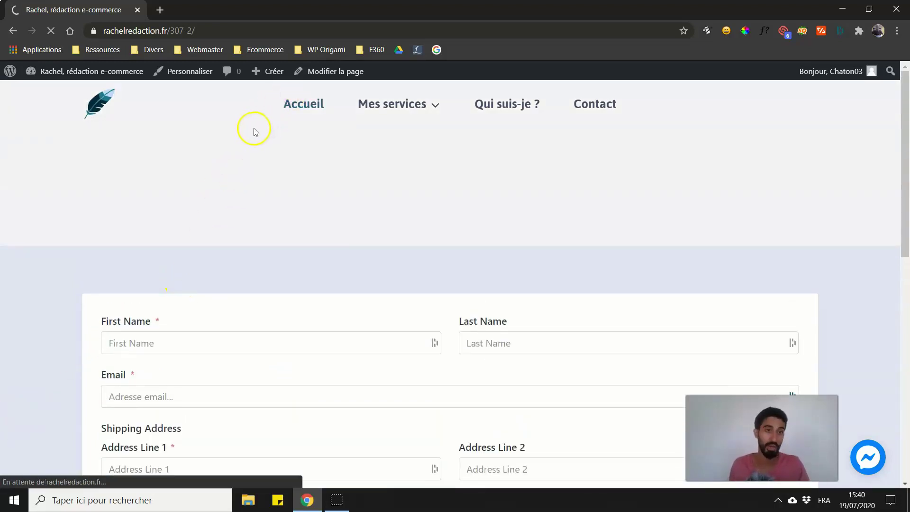